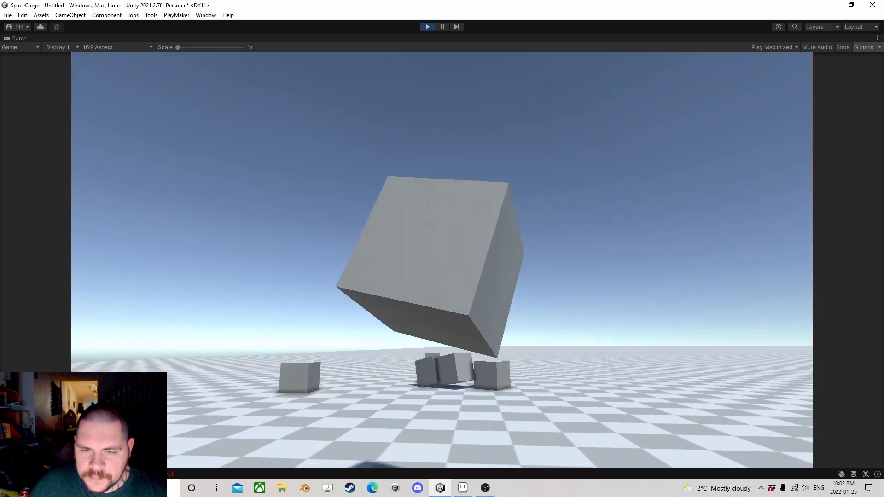
Step: Walk the player forward in the running game to preview the cubes on the checkered ground
key("w")
key("w")
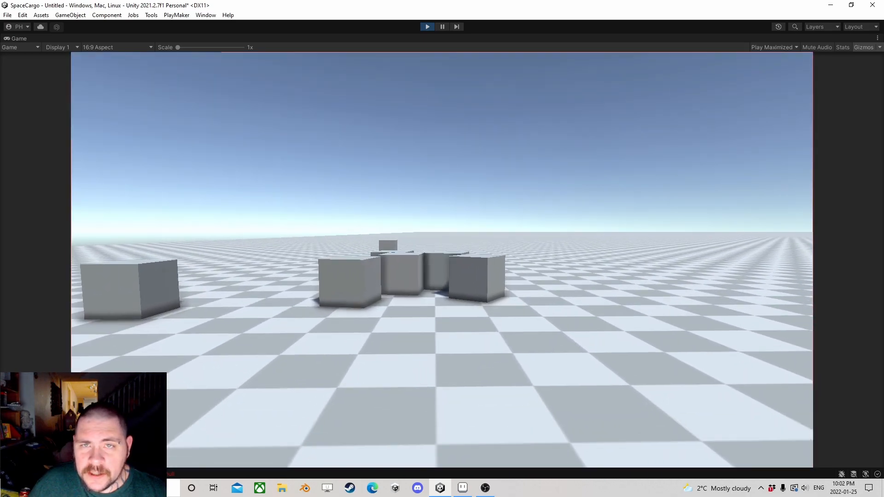
key("w")
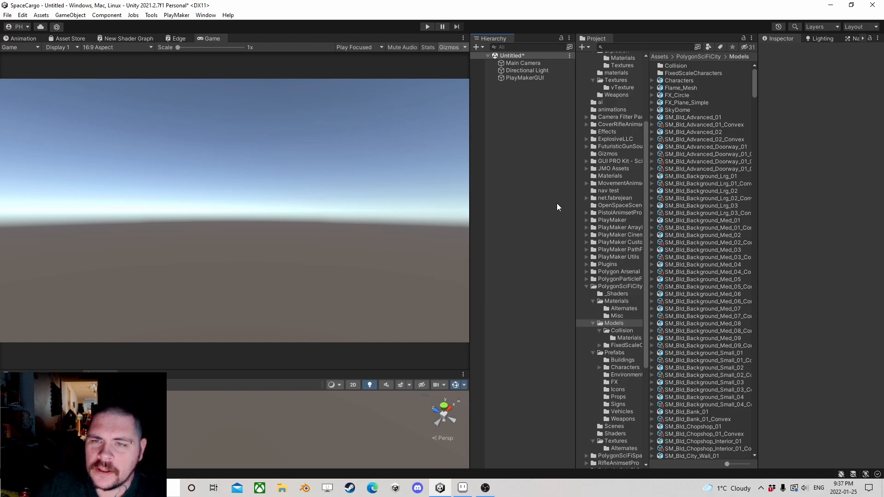
Step: Add a Terrain object to the scene and enlarge the Scene view to show it
right_click(505, 107)
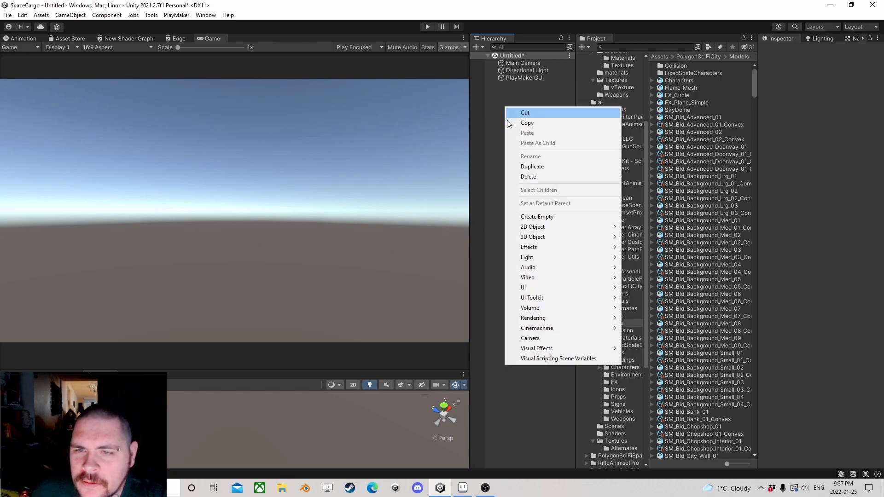
mouse_move(546, 238)
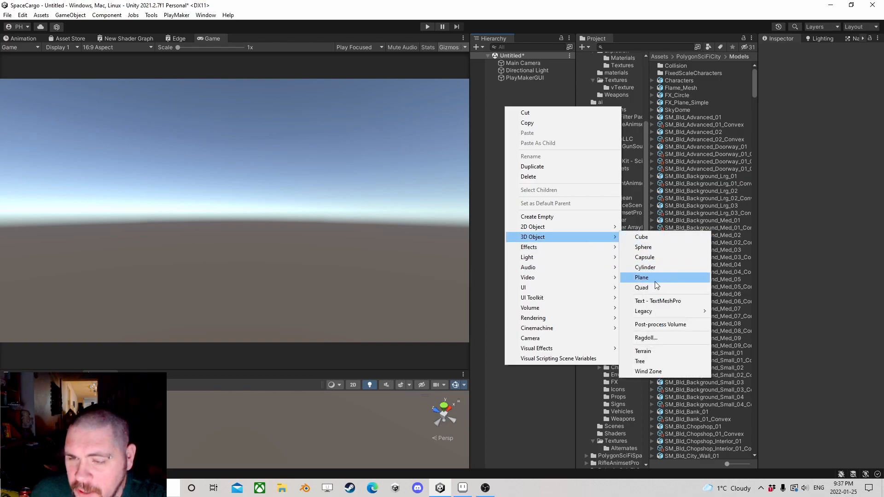
left_click(648, 352)
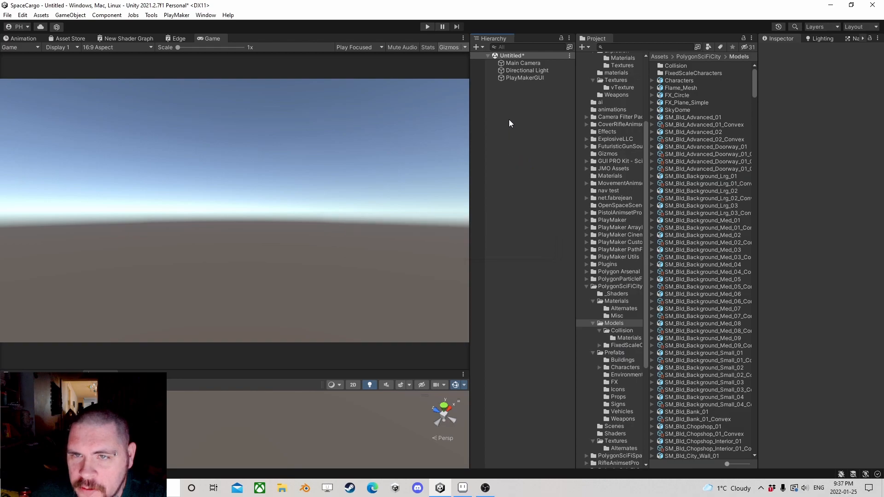
left_click(269, 115)
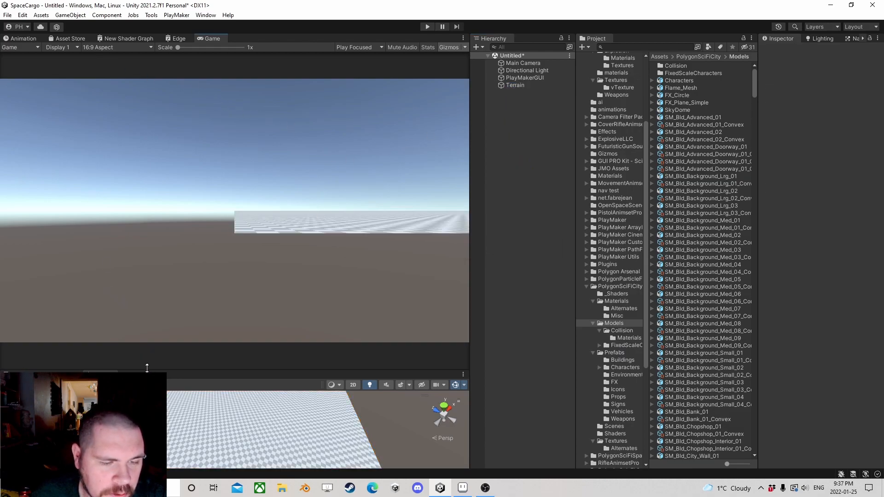
left_click_drag(148, 368, 175, 178)
right_click_drag(233, 250, 252, 266)
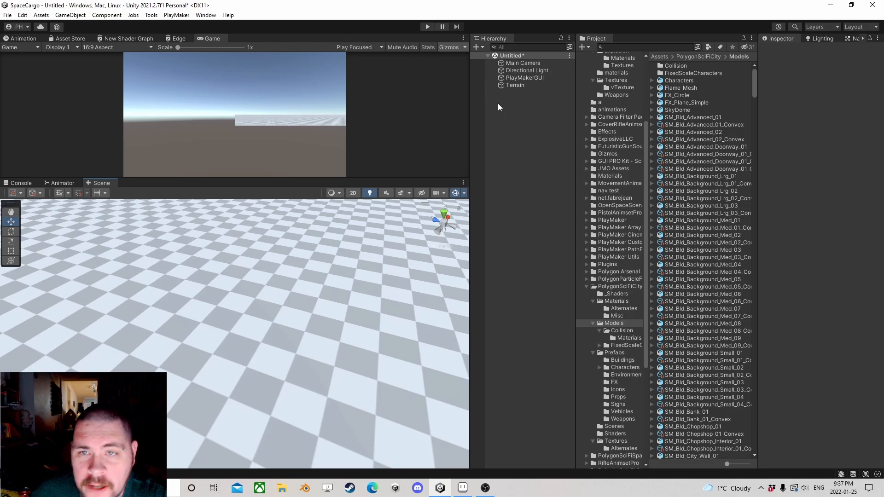
Step: Create an empty game object at the scene's root and name it Player
right_click(498, 103)
left_click(529, 215)
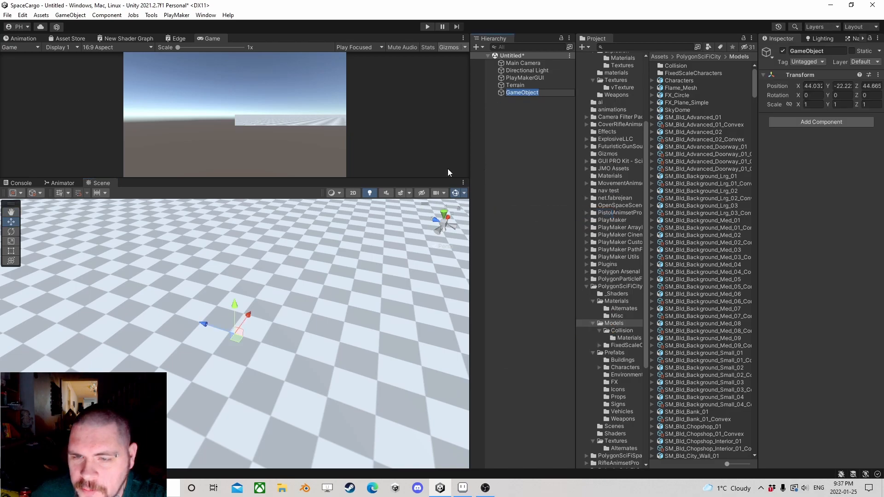
left_click(504, 115)
left_click(526, 91)
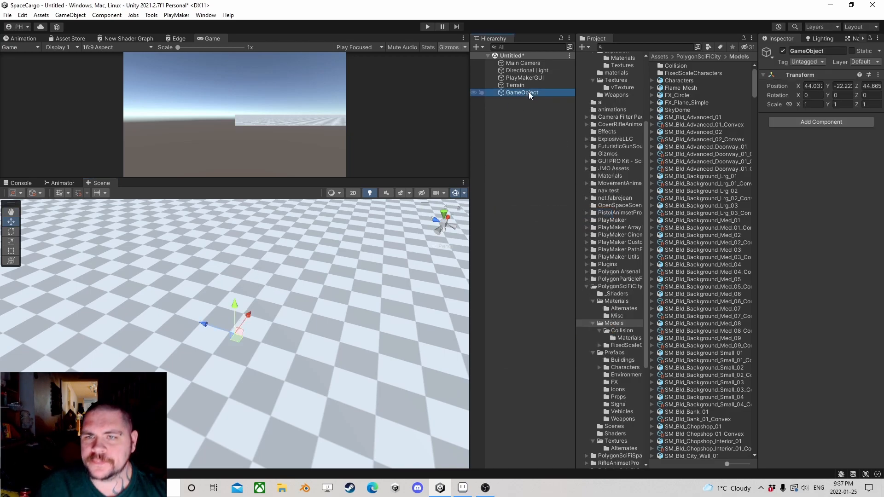
key("F2")
type("Player")
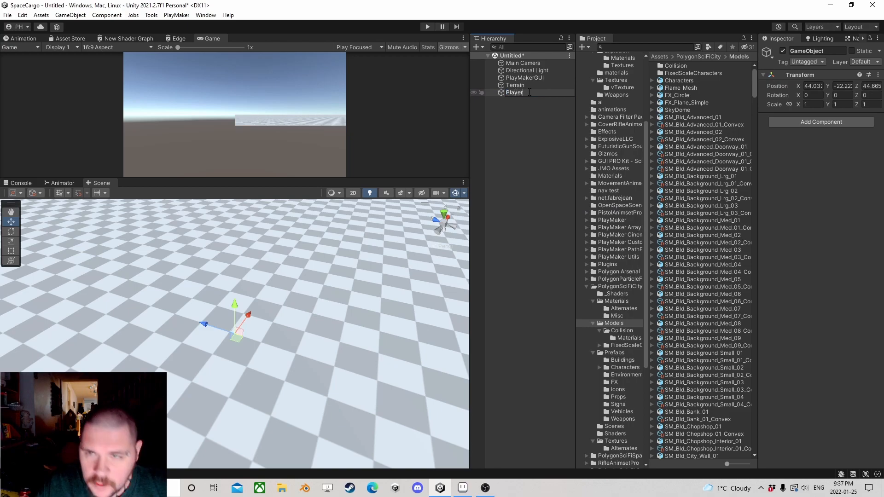
key("Return")
Step: Raise the Player object to ground level by setting its Y position to 0, and focus the Scene view on it
right_click_drag(244, 276, 254, 239)
middle_click_drag(297, 276, 317, 266)
left_click_drag(241, 351, 263, 232)
middle_click_drag(263, 232, 285, 248)
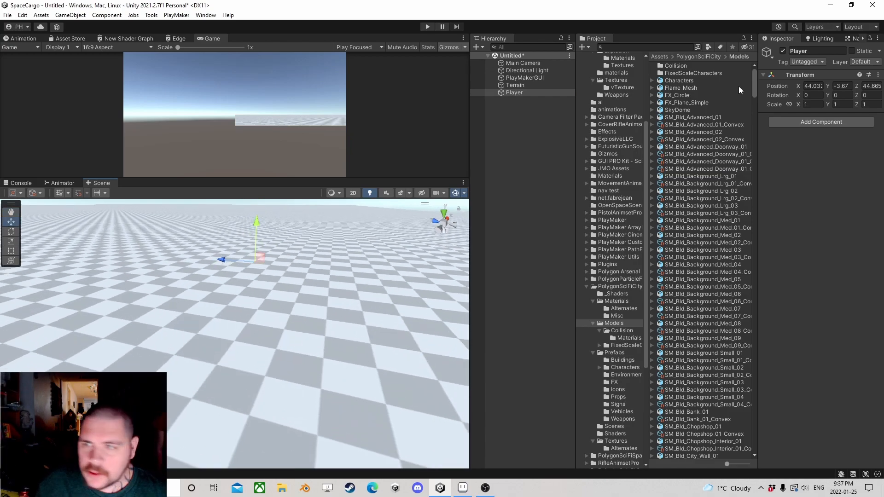
left_click_drag(849, 86, 779, 106)
type("0")
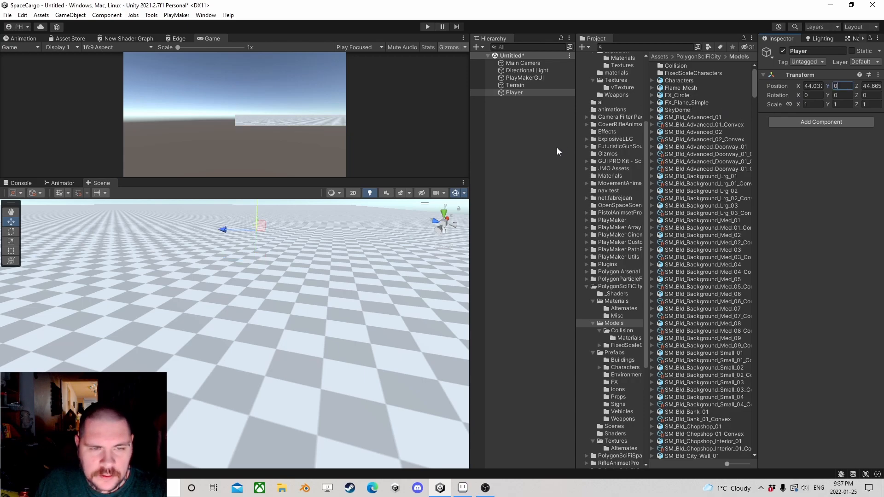
double_click(512, 92)
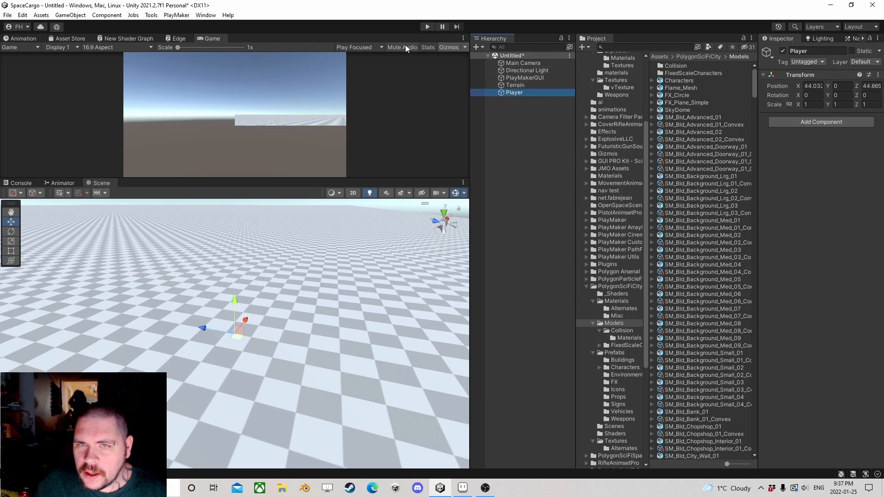
left_click(198, 17)
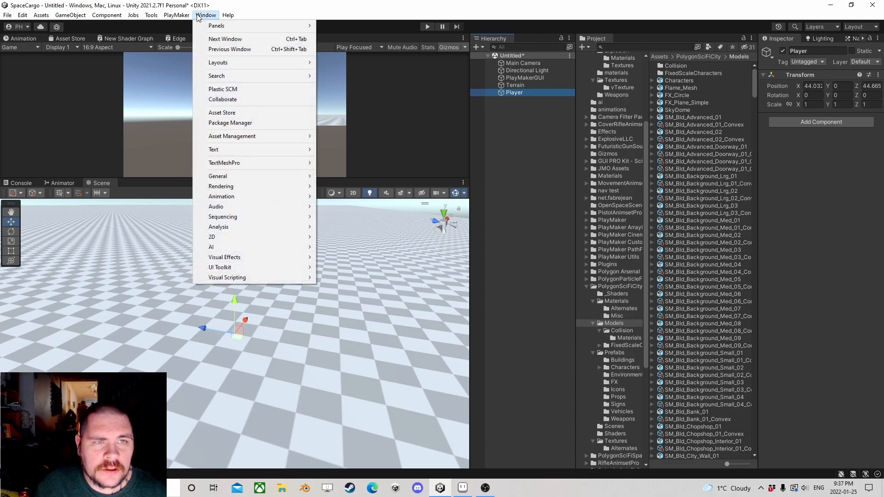
mouse_move(64, 18)
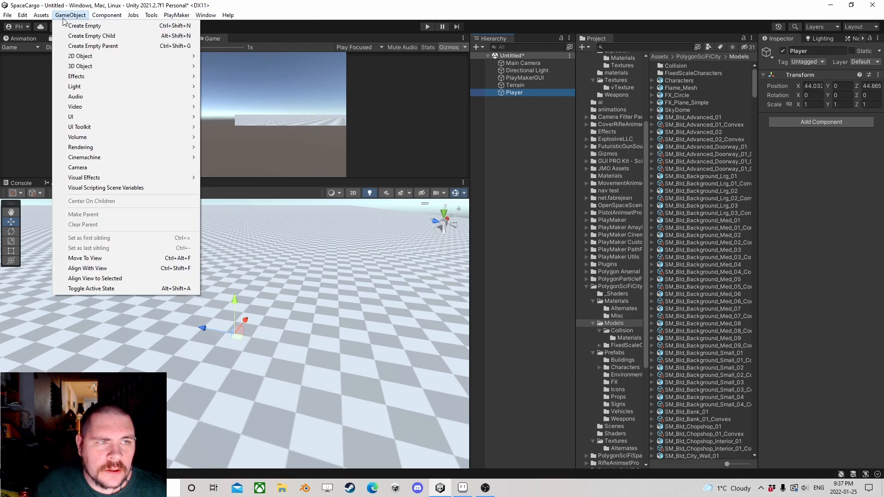
mouse_move(99, 157)
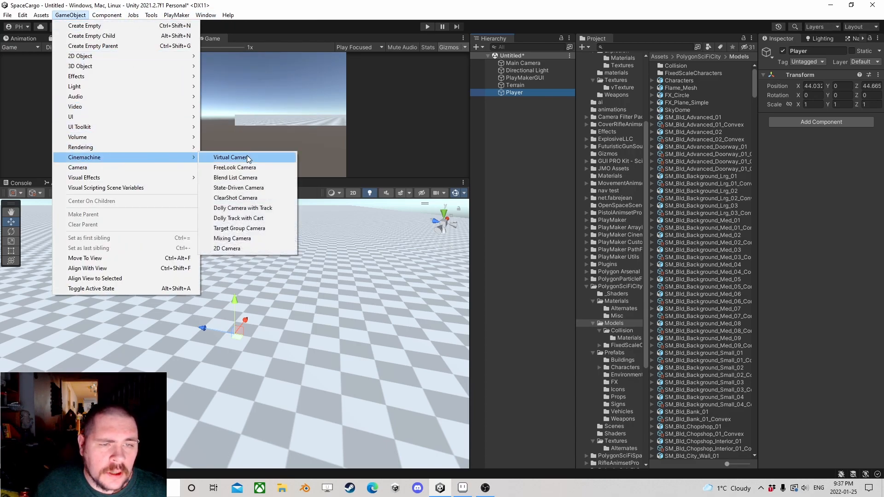
left_click(247, 158)
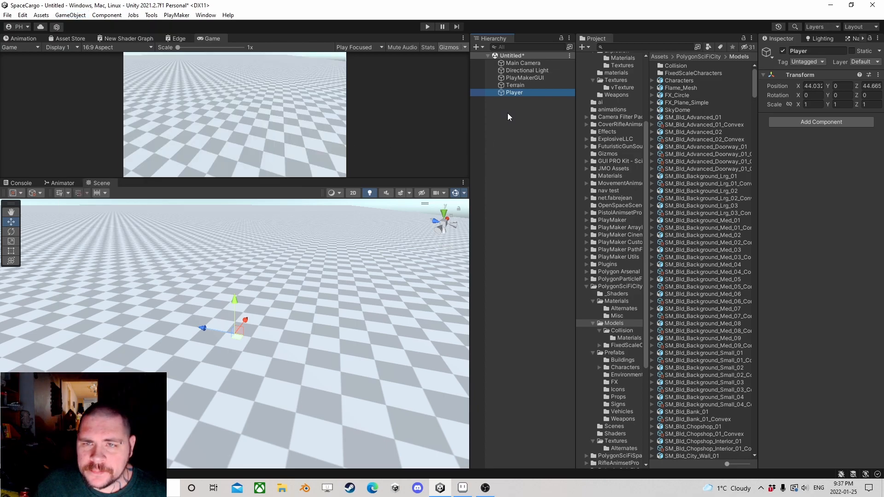
right_click(816, 120)
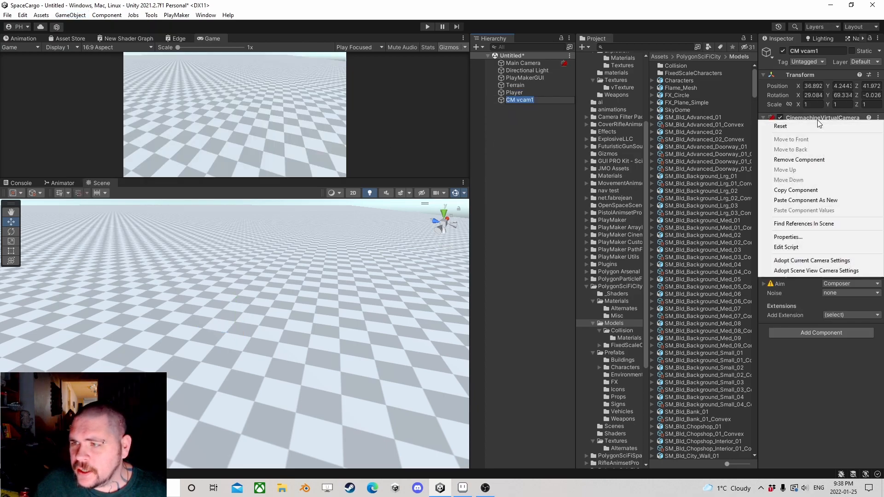
left_click(811, 160)
left_click(513, 103)
left_click(512, 100)
key("Delete")
left_click(502, 109)
left_click(504, 94)
left_click(505, 100)
key("Delete")
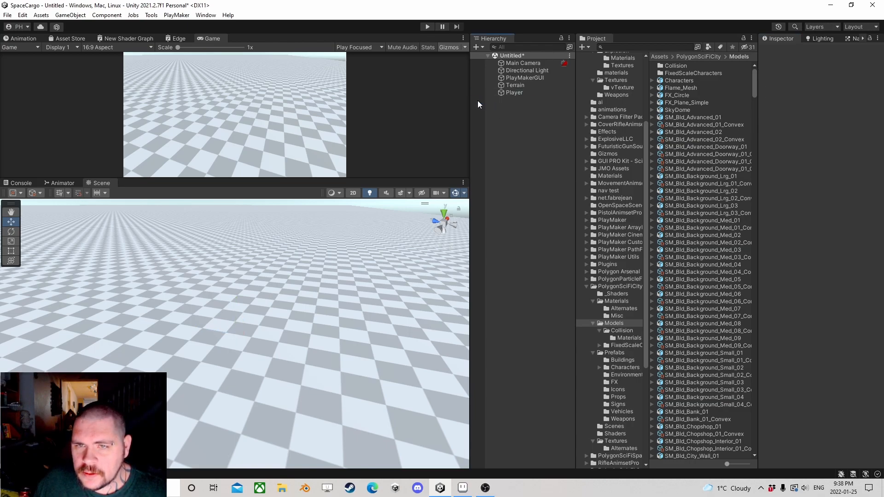
Step: Add a Cinemachine virtual camera and make it a child of the Player object
left_click(70, 15)
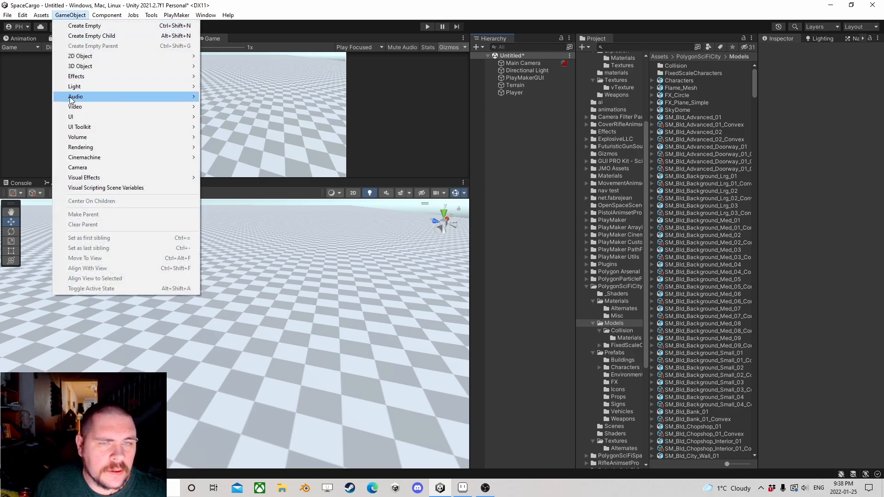
mouse_move(115, 157)
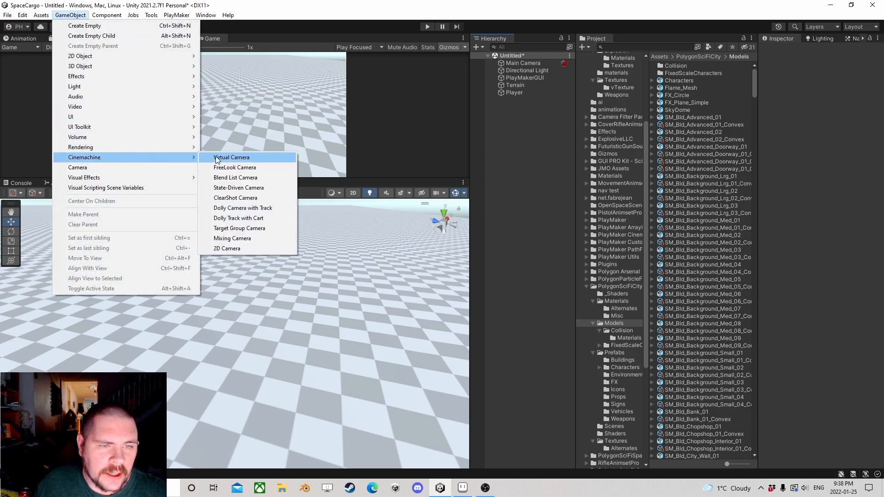
left_click(230, 157)
left_click(524, 115)
left_click_drag(508, 99, 515, 93)
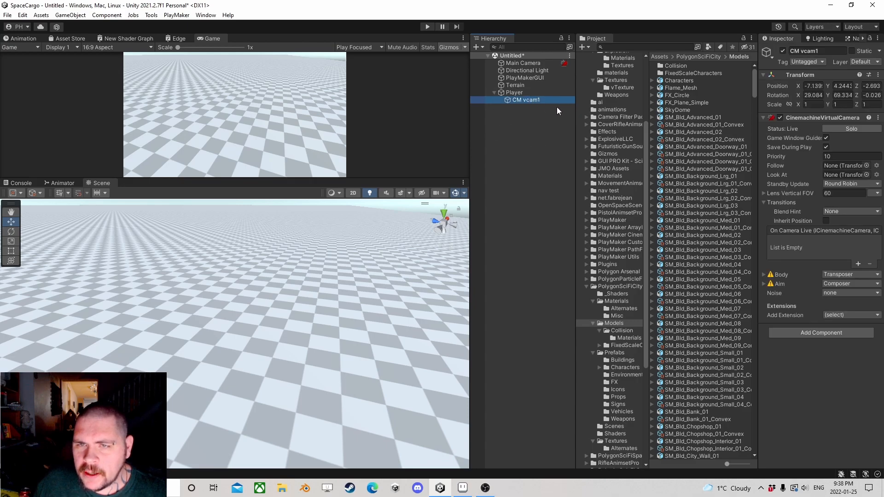
Step: Set the virtual camera's local rotation to 0, 0, 0 and its position to X 0, Y 1.5, Z 0
left_click(813, 95)
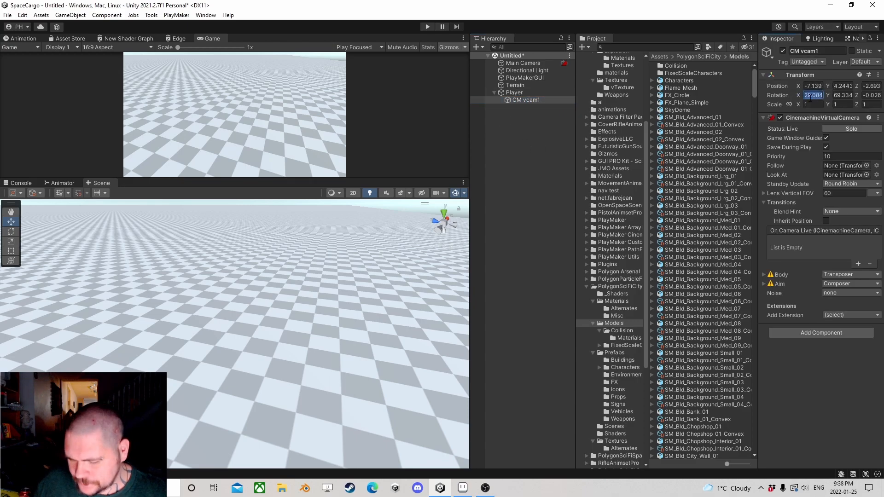
type("0")
left_click(843, 96)
type("0")
left_click(870, 95)
type("0")
left_click(870, 87)
type("0")
left_click(813, 87)
type("0")
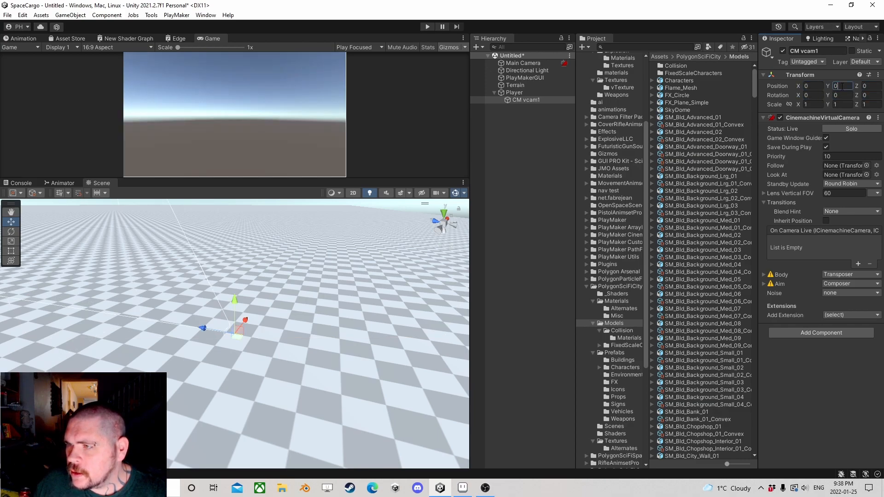
left_click(840, 86)
type("1.5")
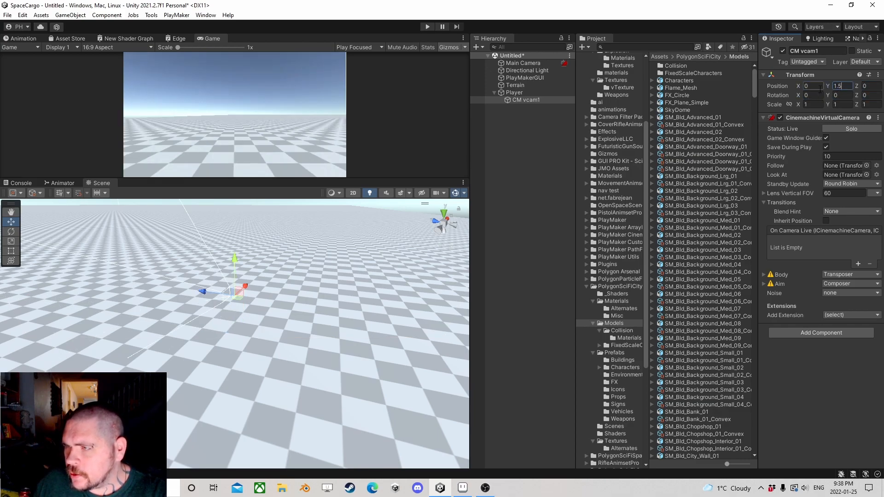
Step: Add a Capsule Collider component to the Player object
left_click(511, 92)
double_click(511, 92)
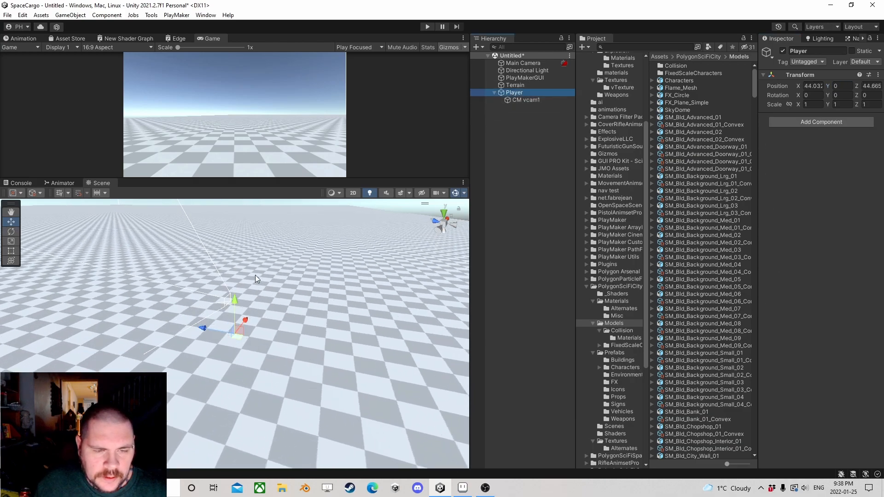
right_click_drag(342, 257, 258, 282)
middle_click_drag(337, 275, 213, 311)
scroll(217, 316, "up", 3)
left_click(819, 122)
type("cap")
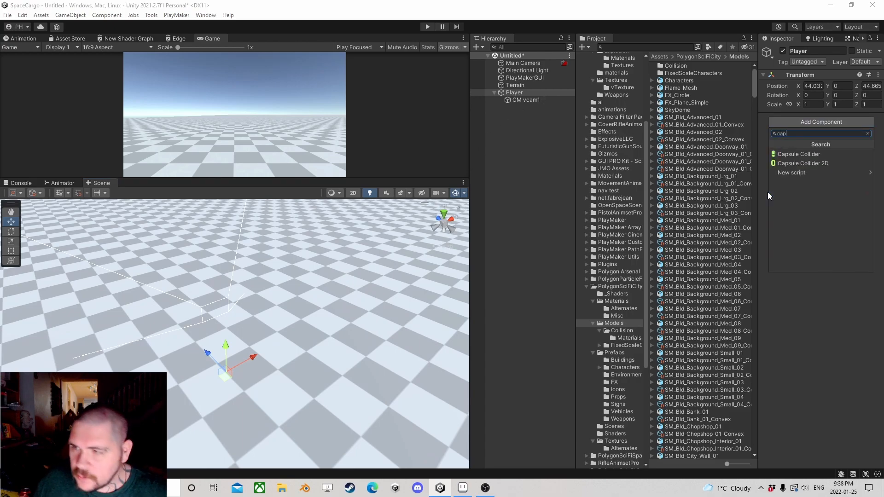
left_click(804, 156)
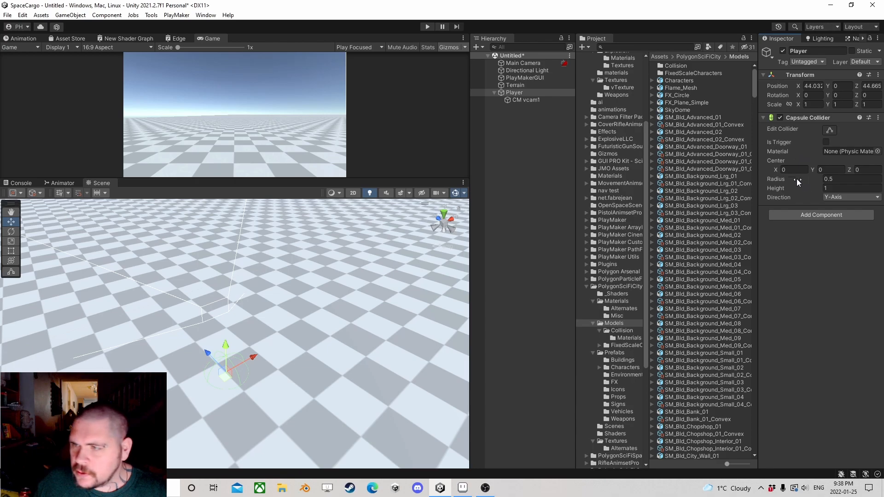
Step: Set the Player's Capsule Collider to radius 0.3, height 1.8 and center Y 0.9
left_click(842, 181)
type("0.3")
left_click(834, 188)
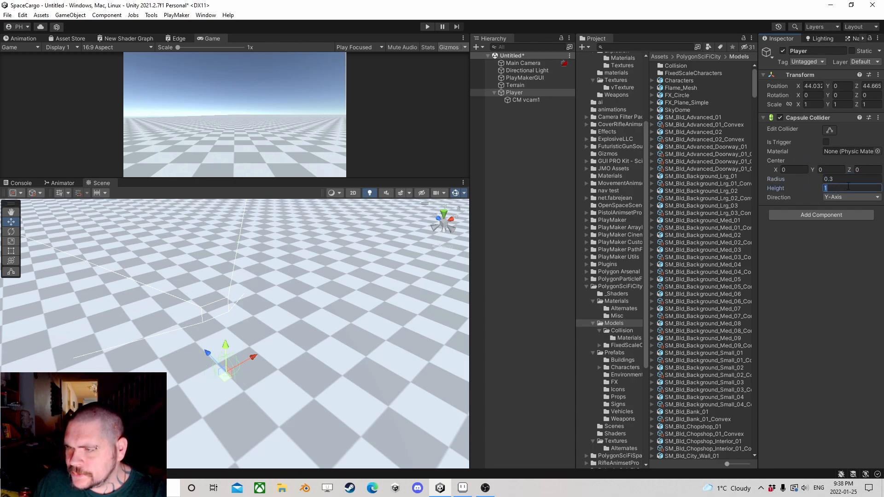
type("1.8")
left_click(834, 170)
type(".9")
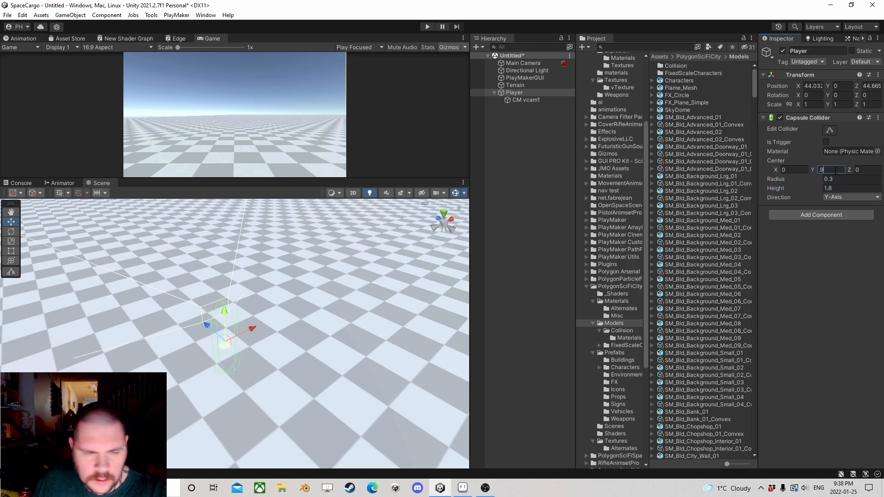
right_click_drag(283, 319, 416, 275)
middle_click_drag(216, 372, 297, 345)
right_click_drag(325, 286, 236, 335)
Step: Create an empty child object under CM vcam1 and name it Grabby Mc Grab
left_click(527, 100)
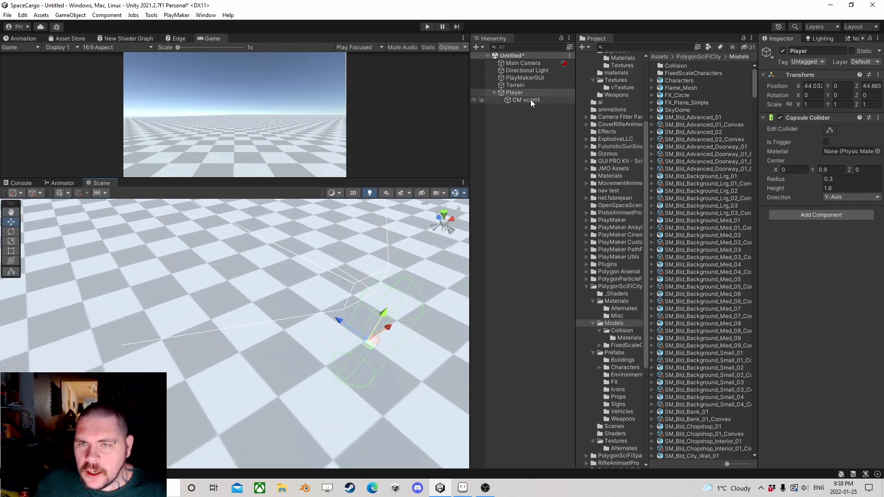
right_click(530, 100)
left_click(564, 209)
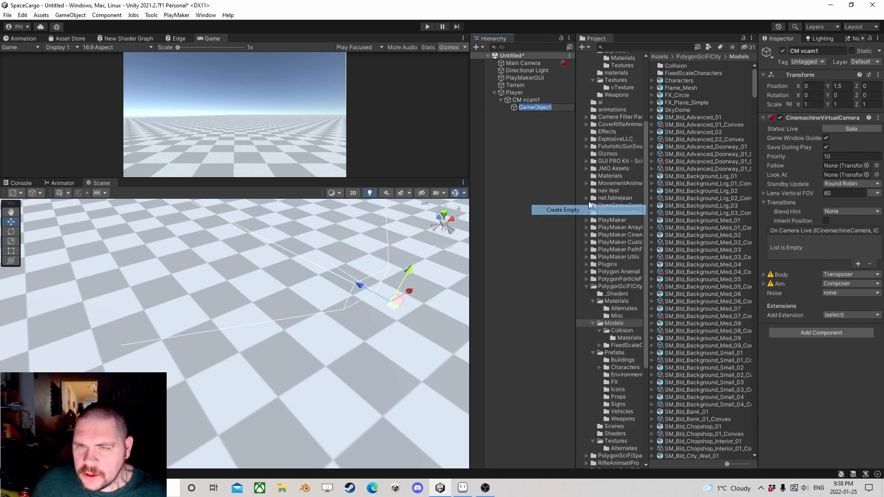
type("Grabb")
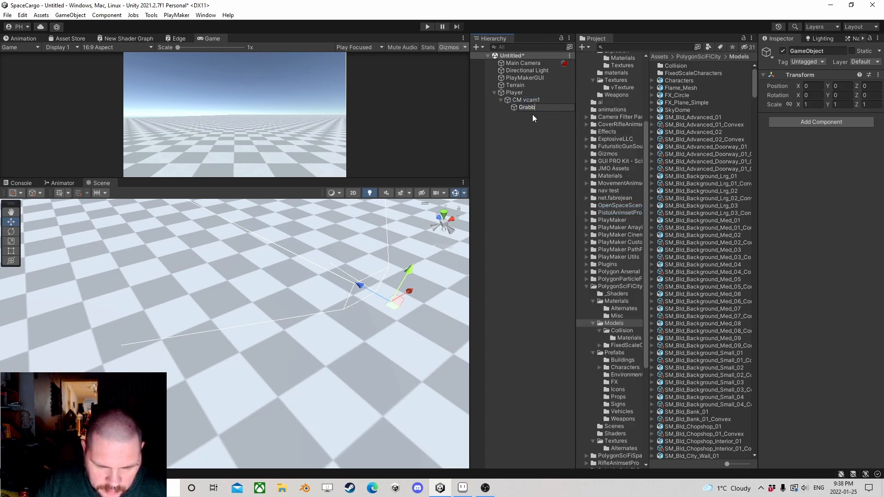
type("y Mc Grab")
key("Return")
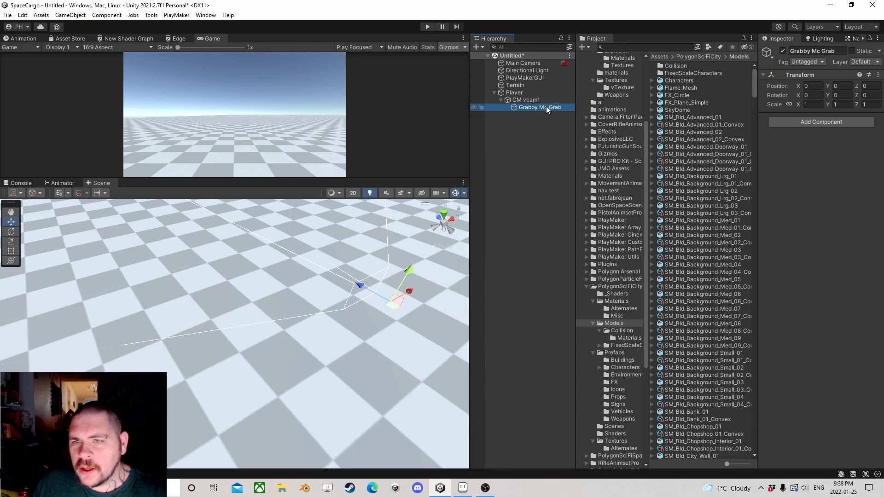
Step: Set the Z position of Grabby Mc Grab to 2
left_click(867, 87)
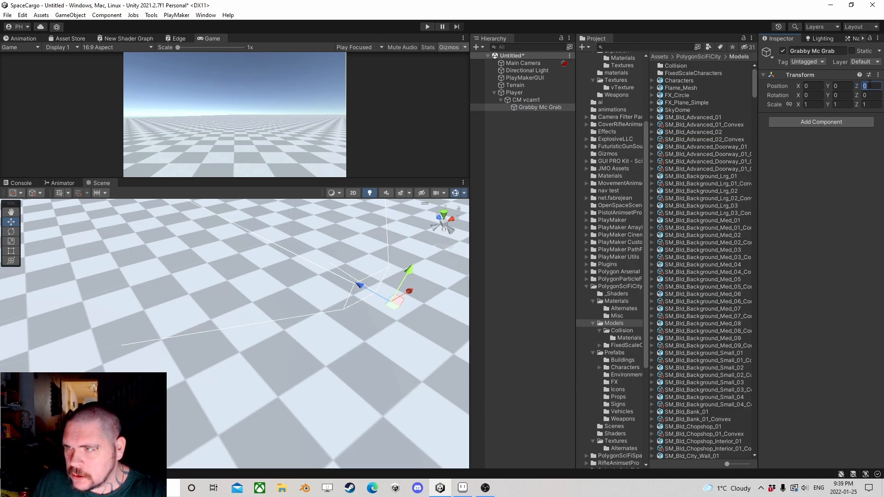
type("2")
right_click_drag(223, 273, 276, 255)
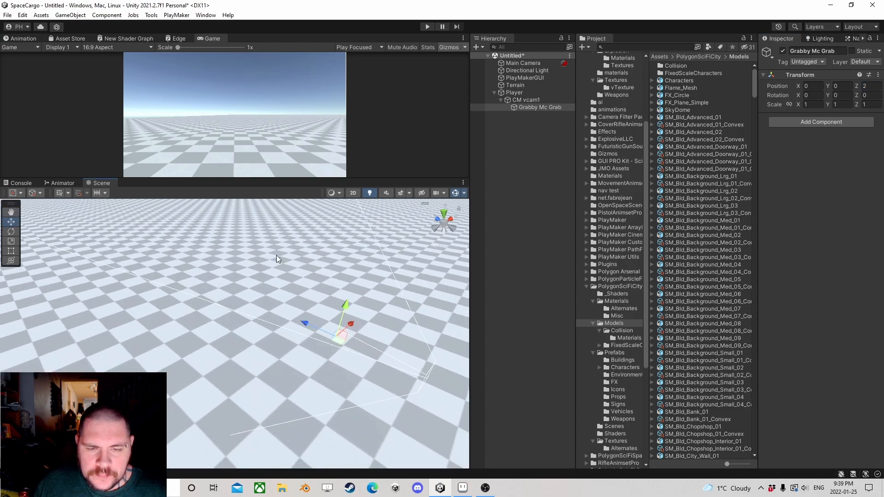
Step: Add a Character Controller component to the Player object and remove its Capsule Collider
left_click(530, 93)
left_click(833, 216)
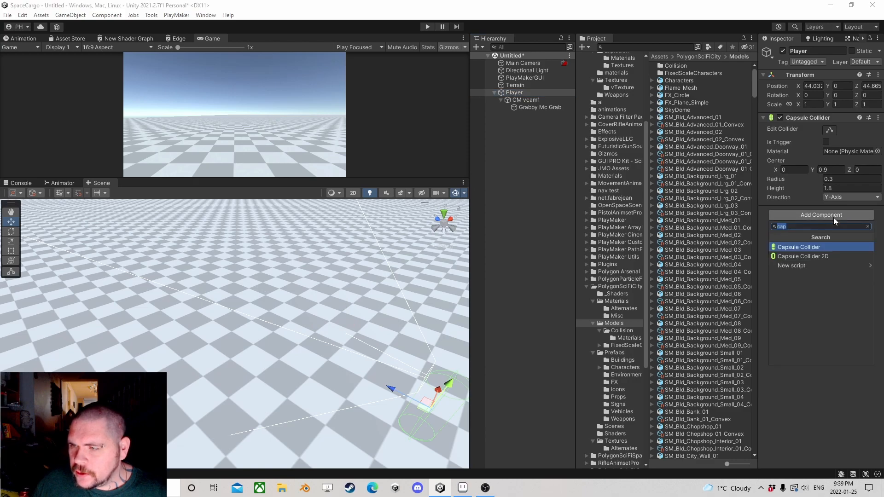
type("char")
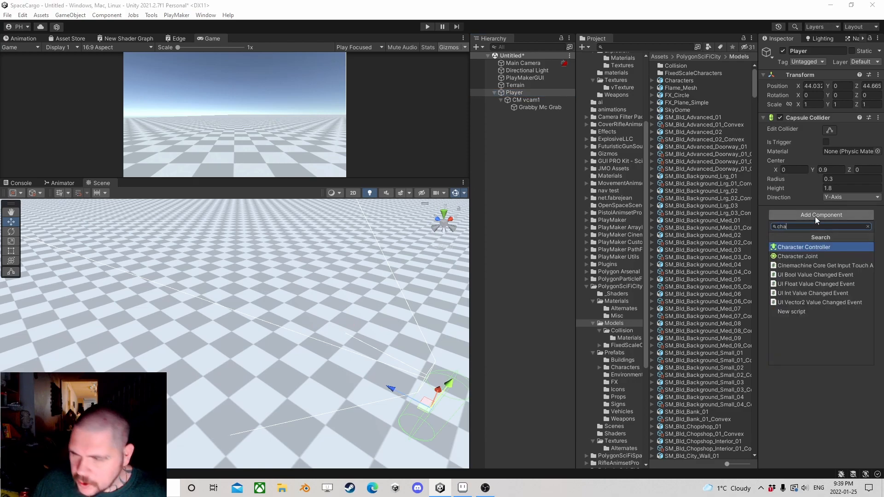
left_click(802, 247)
right_click(799, 120)
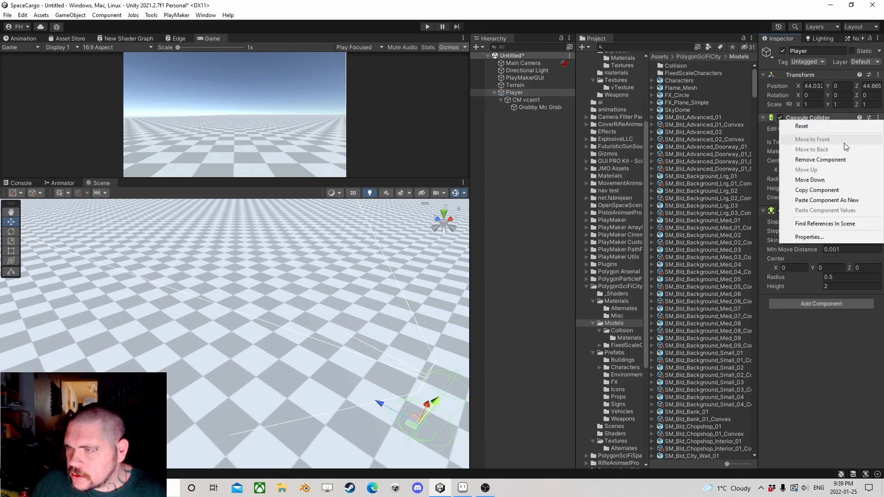
left_click(813, 156)
Step: Set the Player's Character Controller to height 1.8, radius 0.3 and center Y 0.9
left_click(843, 193)
type("1.8")
left_click(835, 184)
type("0.3")
left_click(831, 175)
type(".9")
right_click_drag(297, 359, 343, 326)
middle_click_drag(343, 326, 319, 336)
Step: Add a PlayMakerFSM component to the Player and name the FSM Movement
left_click(844, 211)
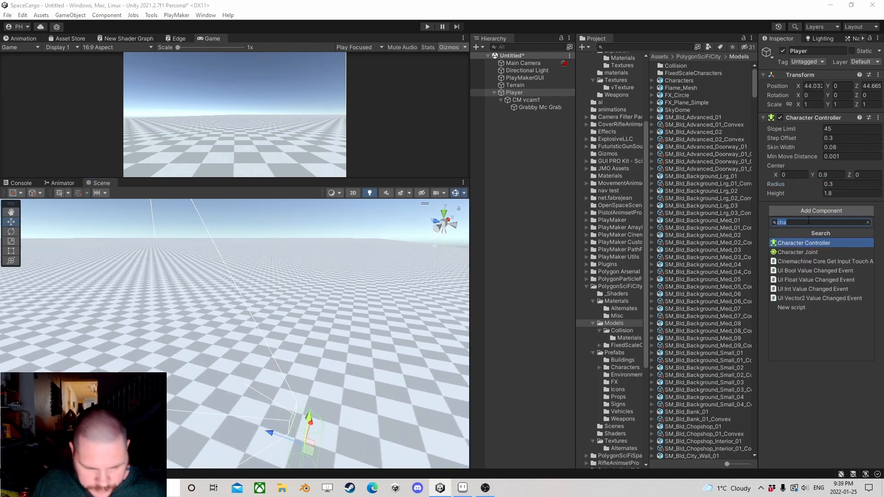
type("fsm")
left_click(796, 252)
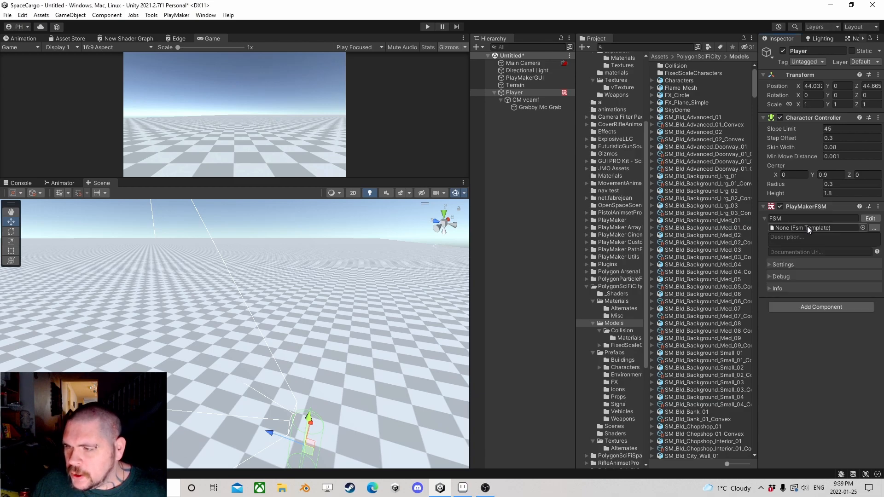
type("Movement")
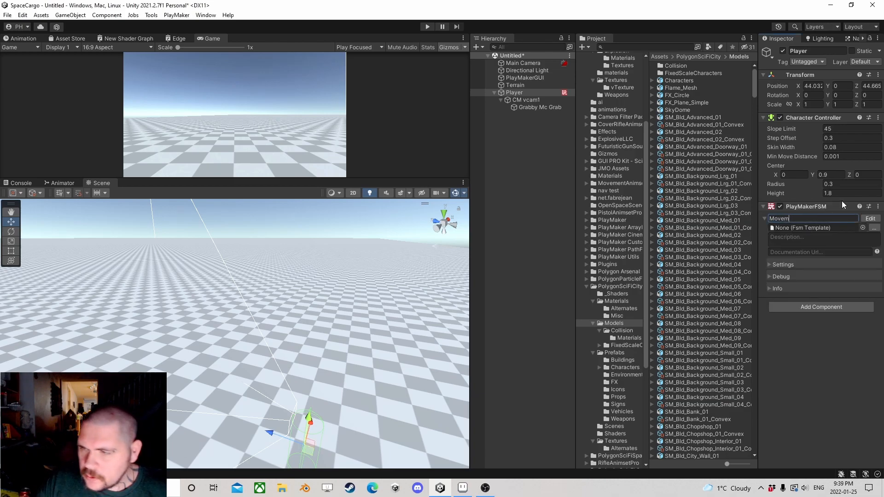
Step: Add the Get Axis Vector and Controller Simple Move actions to State 1 of the Movement FSM
left_click(870, 218)
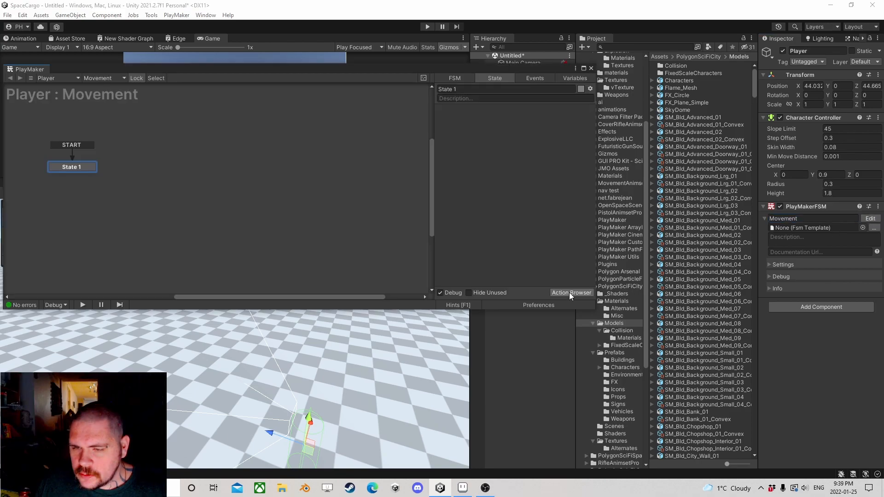
left_click(569, 292)
type("get a")
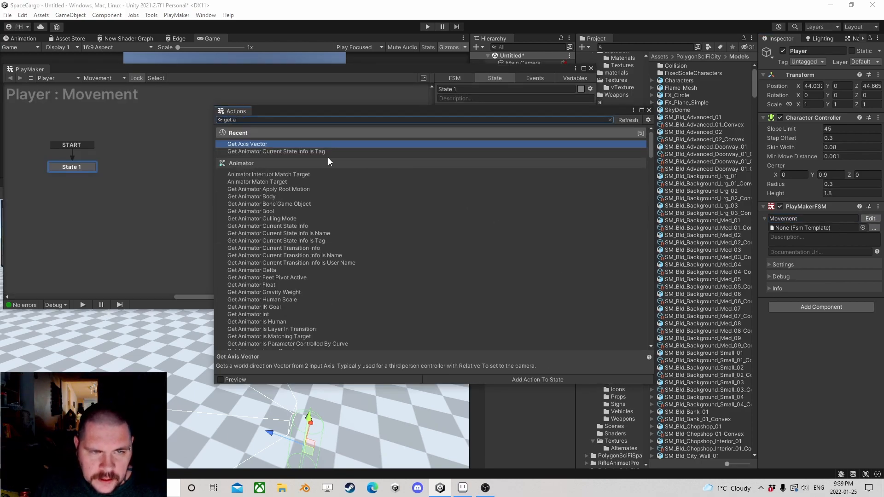
double_click(263, 145)
left_click_drag(250, 120, 143, 116)
type("simpl")
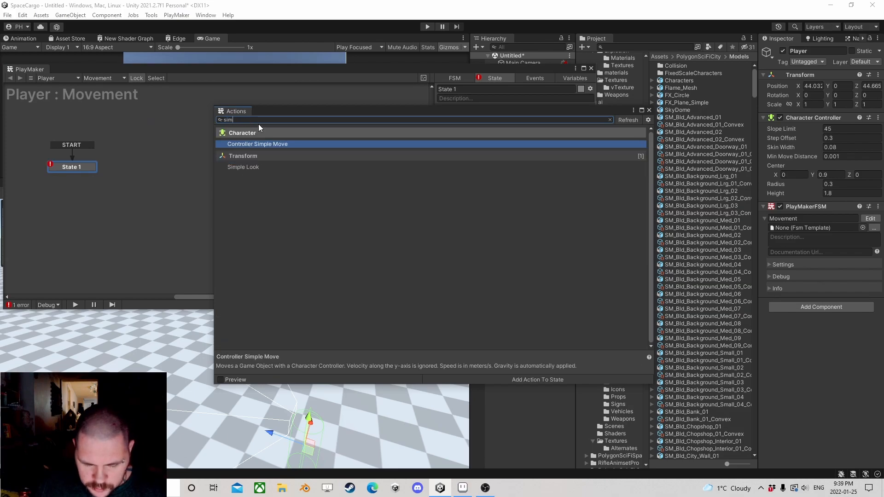
double_click(262, 144)
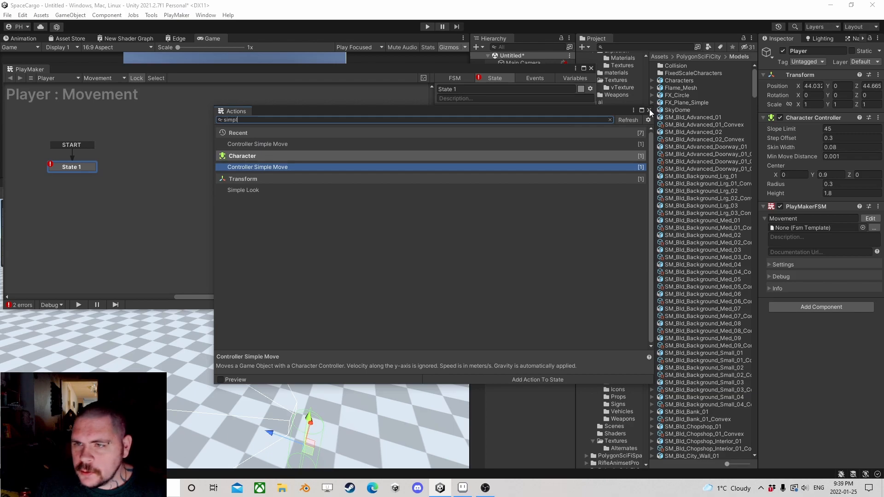
left_click(649, 110)
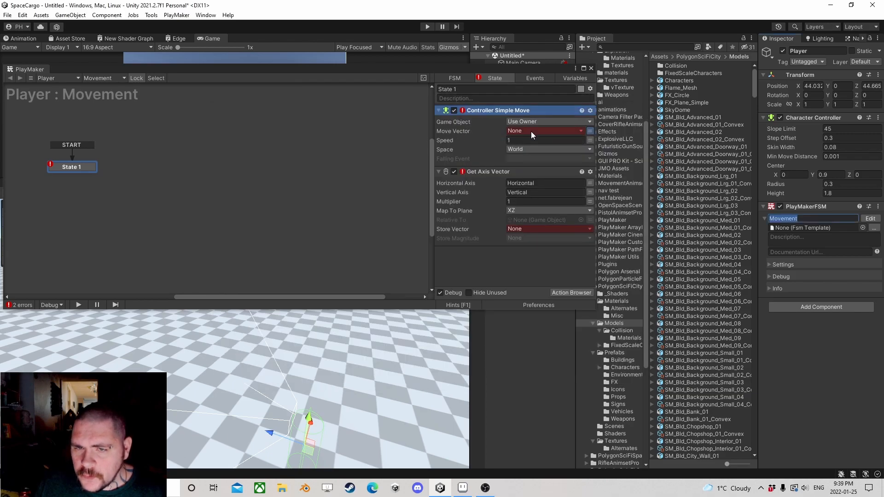
Step: Place Get Axis Vector above Controller Simple Move and store its result in a new variable named Vector
left_click_drag(468, 173, 480, 110)
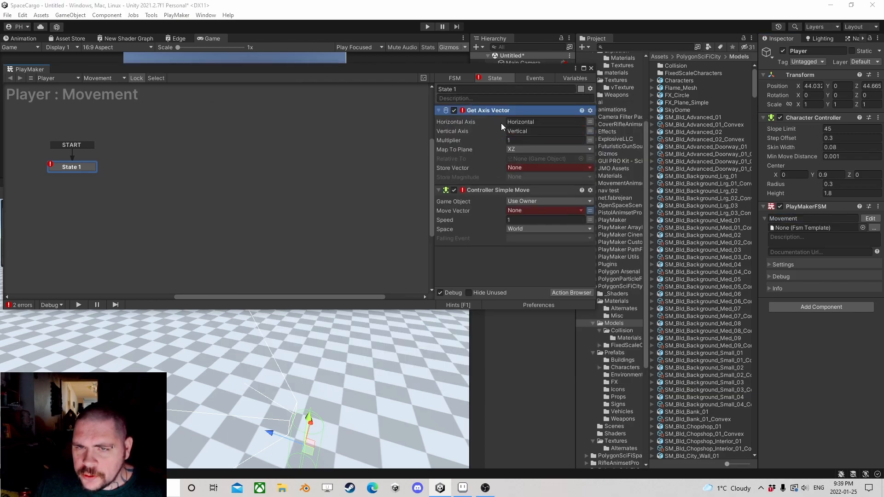
left_click(524, 167)
left_click(539, 192)
type("Vector")
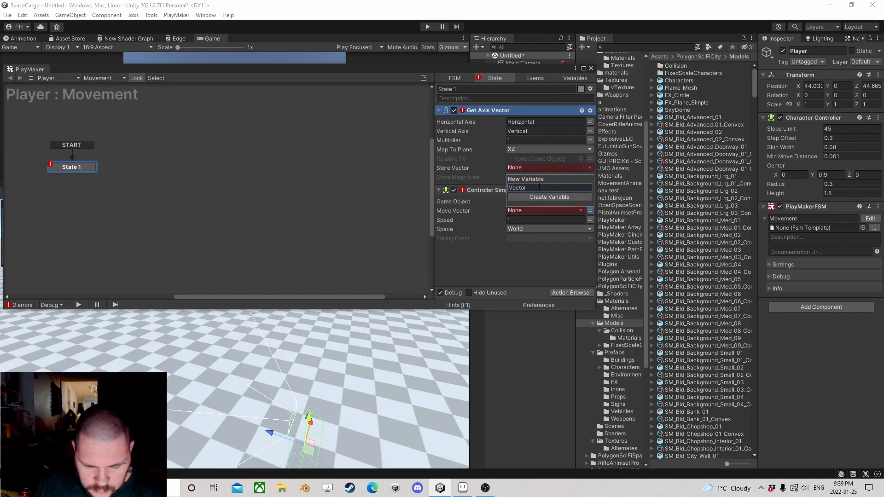
key("Return")
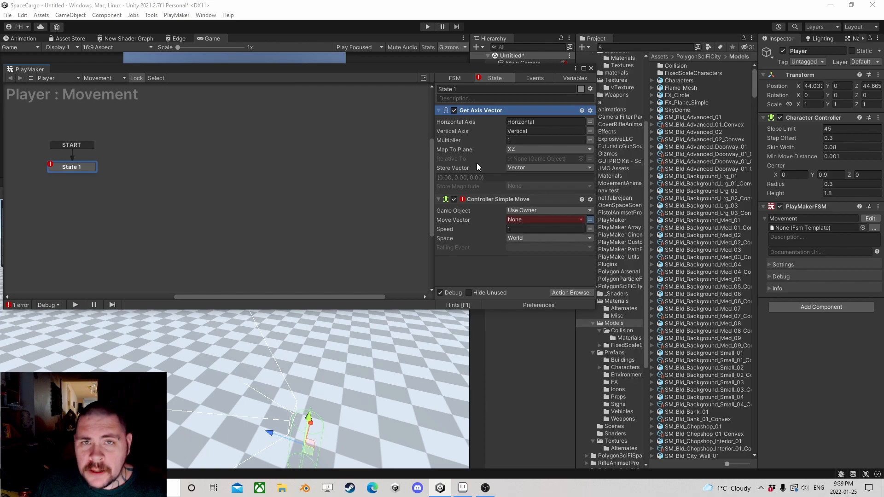
Step: Use the Vector variable as the Move Vector of Controller Simple Move and close the PlayMaker editor
left_click(524, 219)
left_click(535, 241)
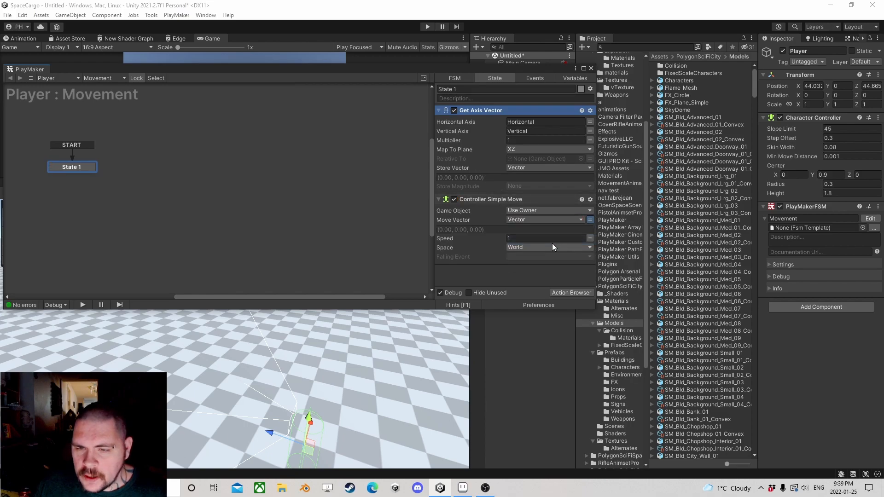
left_click(591, 68)
left_click(509, 136)
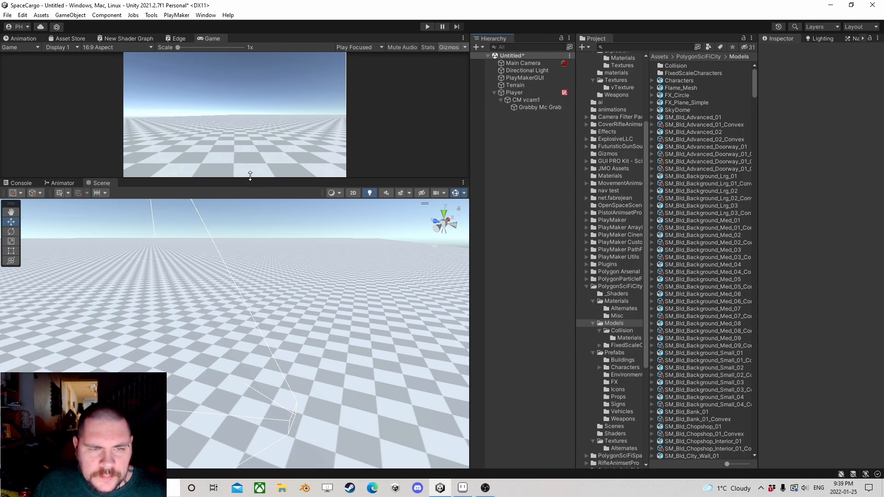
Step: Create a cube as a child of the Player and raise it to about Y 0.7
left_click_drag(250, 176, 237, 133)
right_click_drag(246, 271, 251, 320)
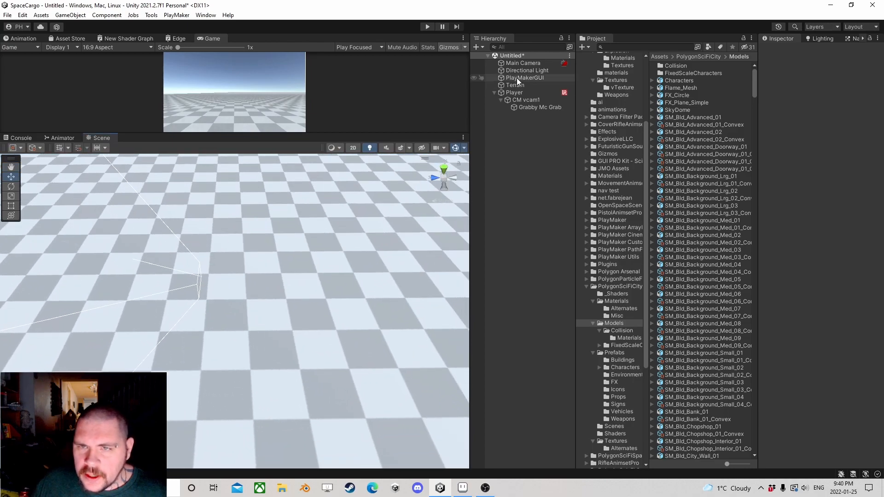
left_click(524, 92)
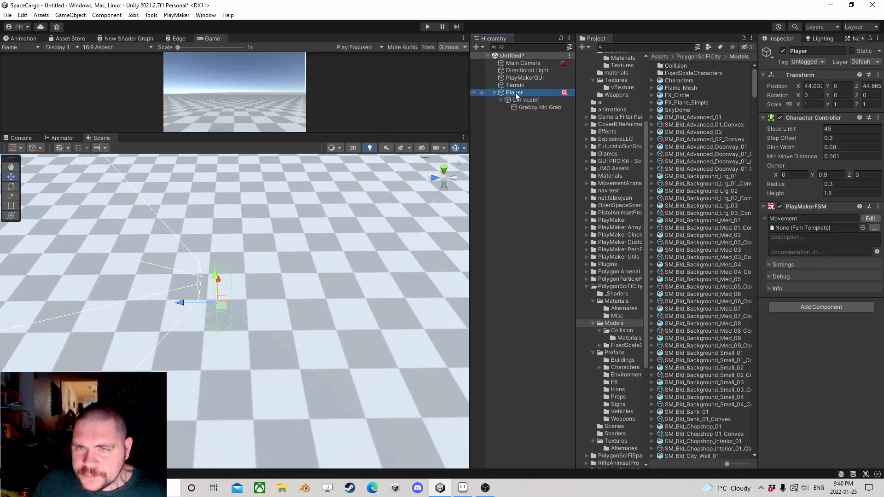
right_click(516, 94)
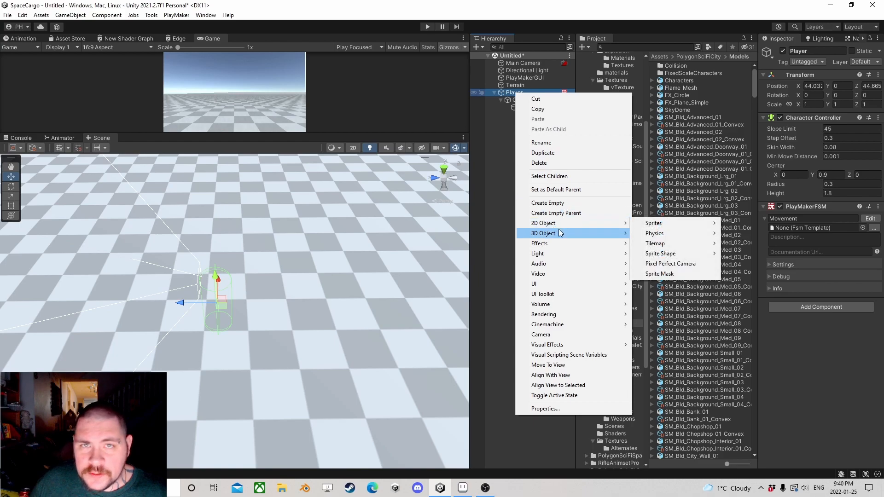
mouse_move(560, 229)
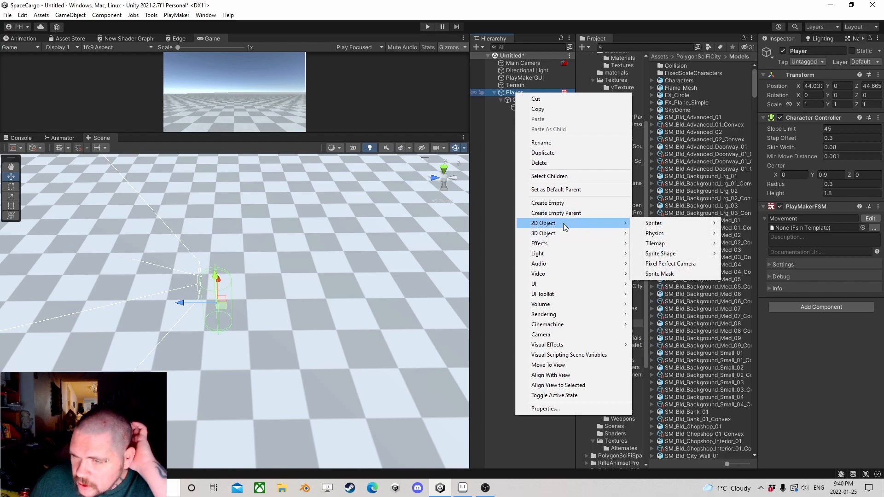
mouse_move(666, 224)
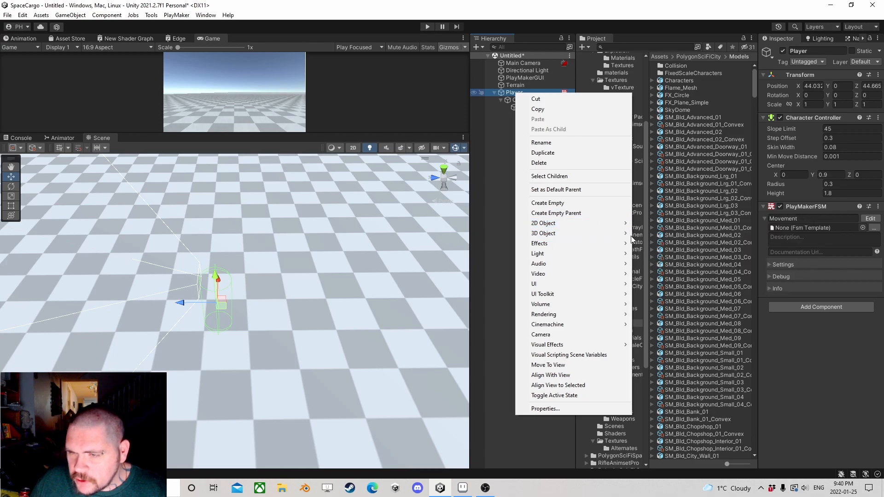
mouse_move(627, 233)
left_click(664, 237)
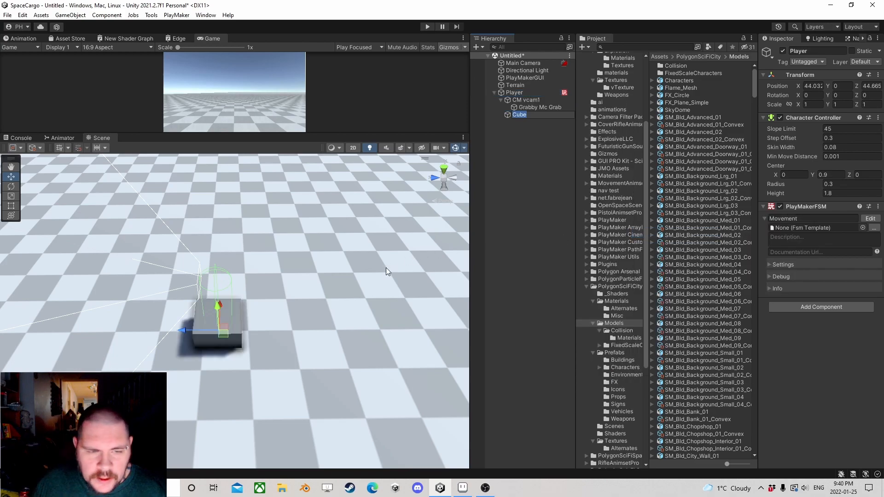
left_click_drag(215, 308, 218, 285)
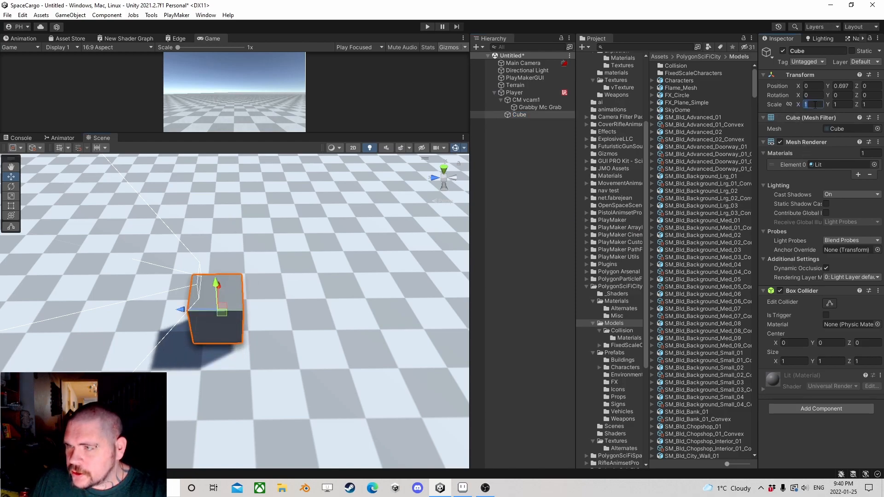
Step: Set the scale of the Player's cube to X 0.5, Y 0.5, Z 3
type(".5")
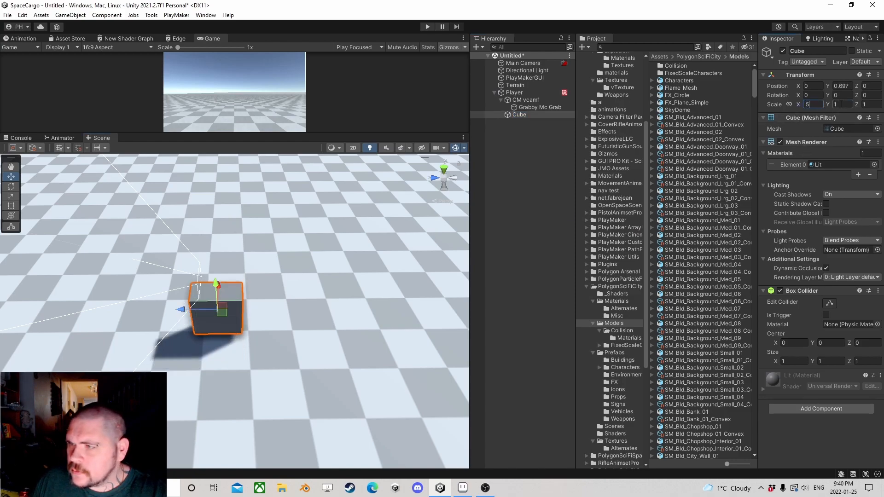
key("Tab")
type(".5")
key("Tab")
type("3")
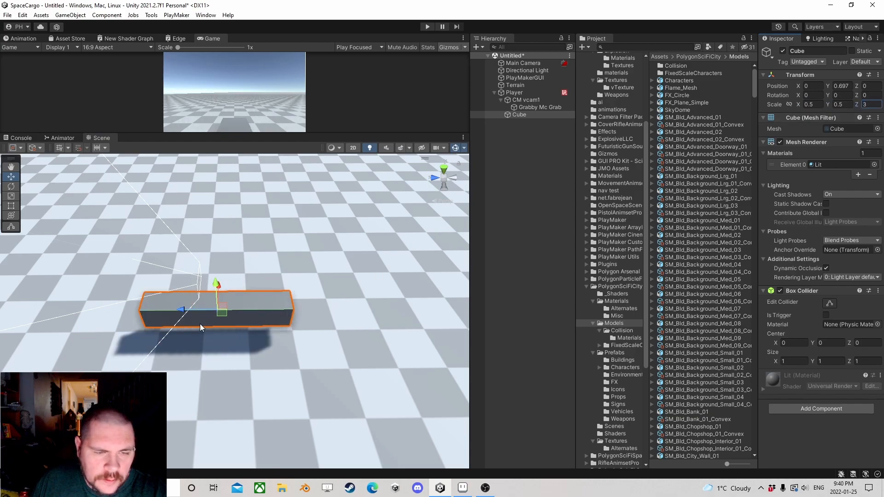
Step: Move the Player's cube to about Y 0.26, Z 0.095 and disable its Box Collider
left_click_drag(185, 313, 211, 300)
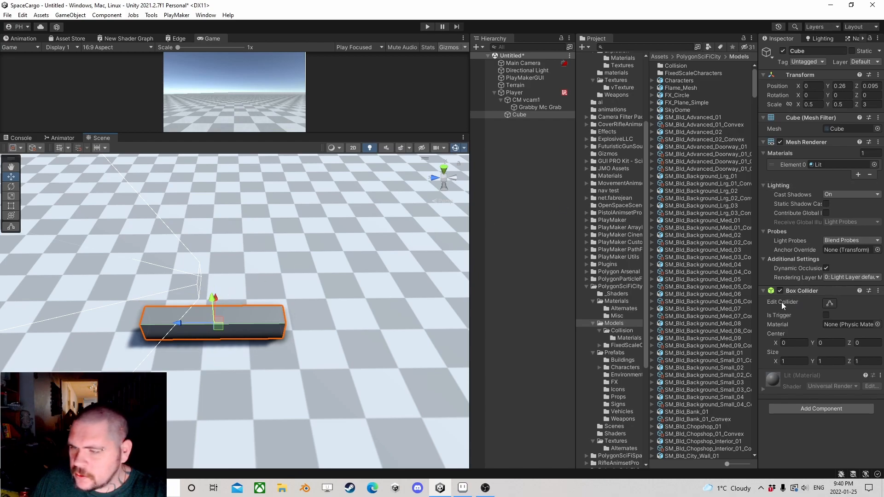
left_click(780, 287)
left_click(778, 290)
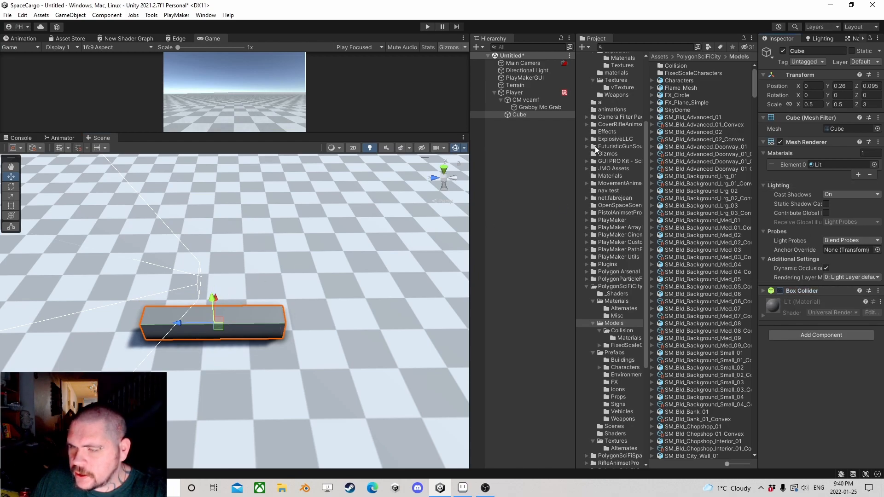
Step: Create a cube as a child of CM vcam1 and scale it to X 0.2, Y 0.2, Z 3
right_click(530, 102)
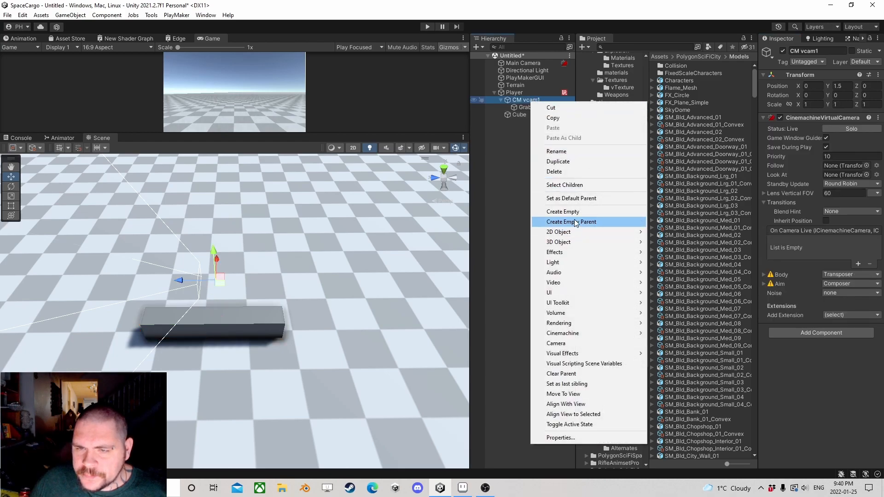
mouse_move(572, 243)
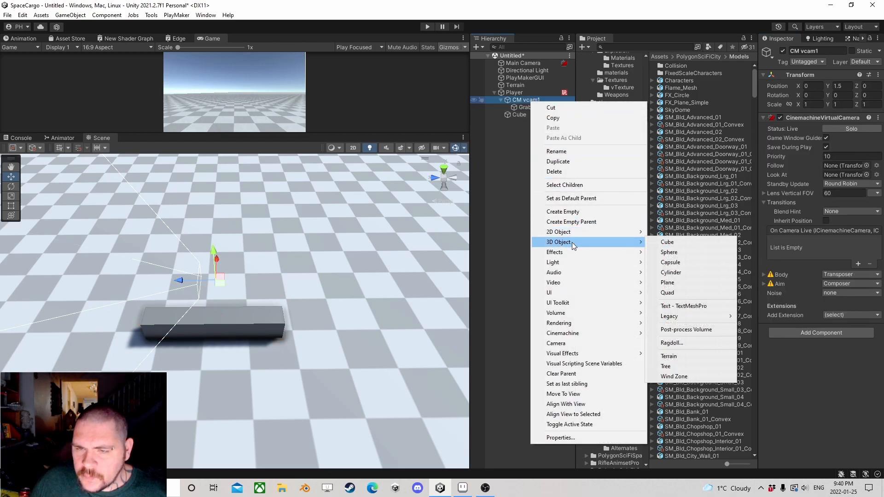
left_click(681, 243)
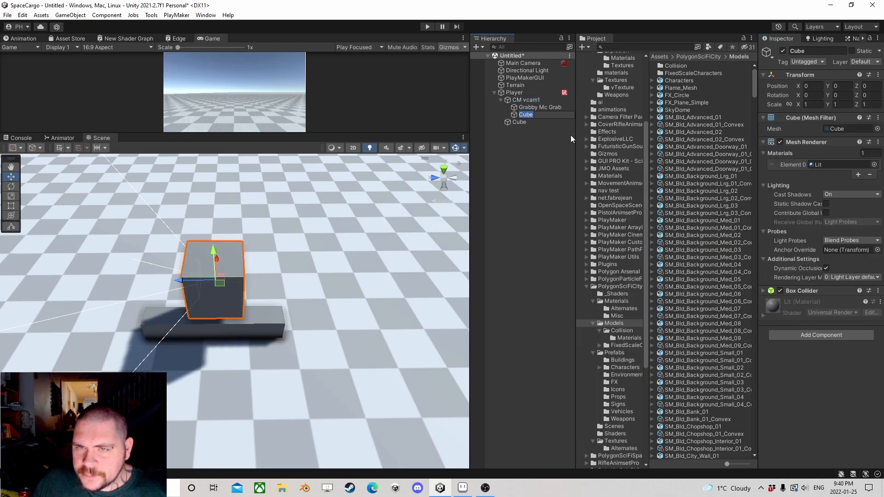
left_click(813, 104)
type(".2.2")
key("Tab")
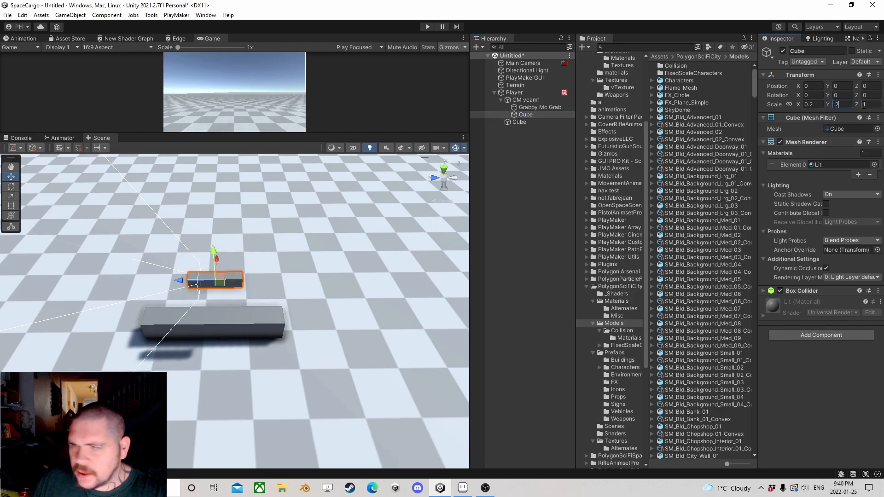
type("3")
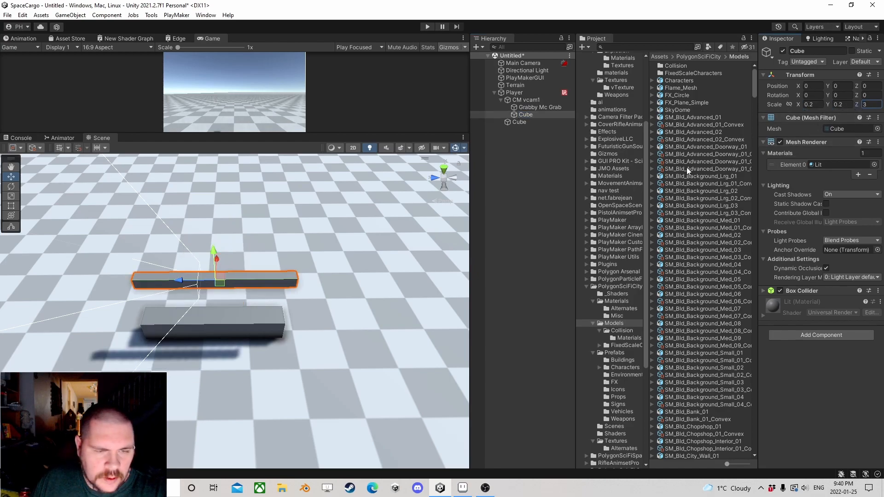
Step: Lower the cube under CM vcam1 to about Y -0.36 and disable its Box Collider
right_click_drag(411, 221, 418, 163)
middle_click_drag(238, 302, 266, 211)
left_click_drag(259, 205, 259, 226)
left_click_drag(313, 211, 286, 242, "alt")
key("f")
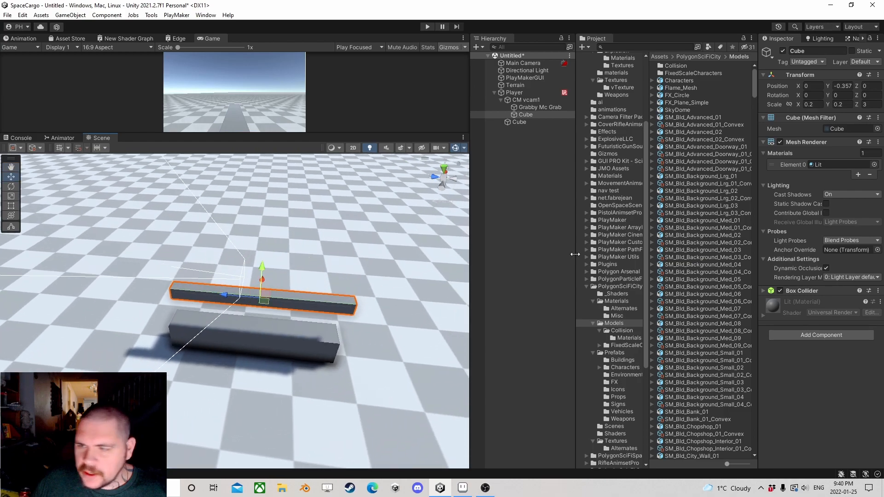
left_click(780, 291)
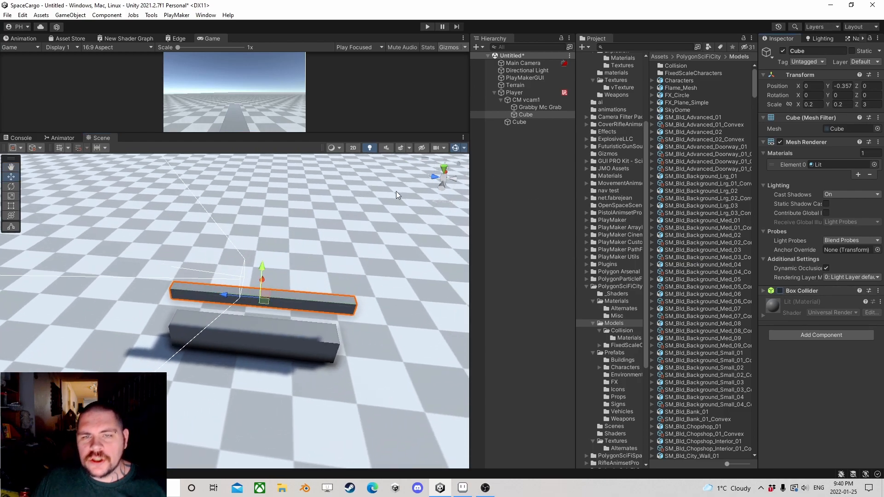
Step: Enlarge the Game view above the Scene view and check the actions in the Player's Movement FSM
right_click_drag(397, 189, 395, 216)
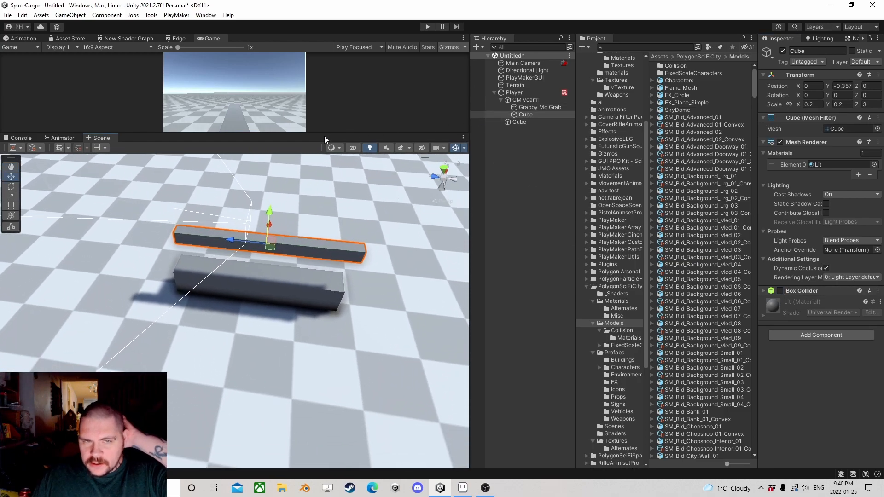
left_click_drag(324, 135, 335, 258)
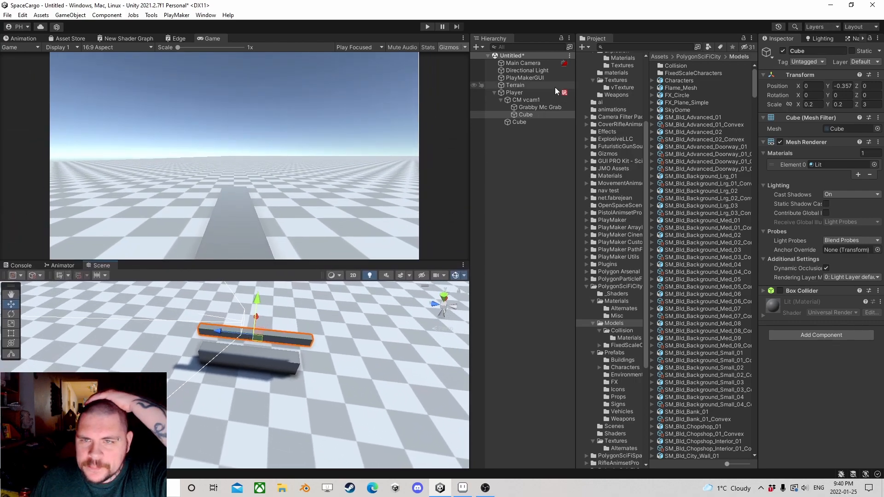
left_click(532, 93)
left_click(878, 219)
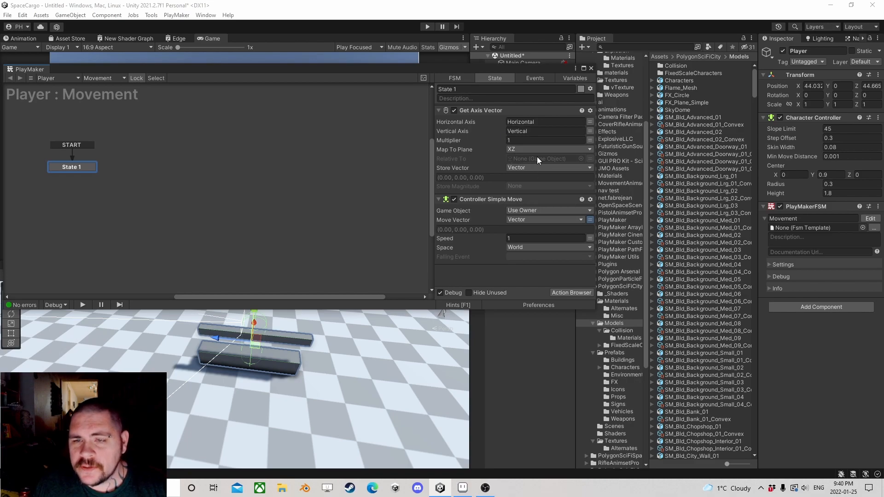
left_click(591, 68)
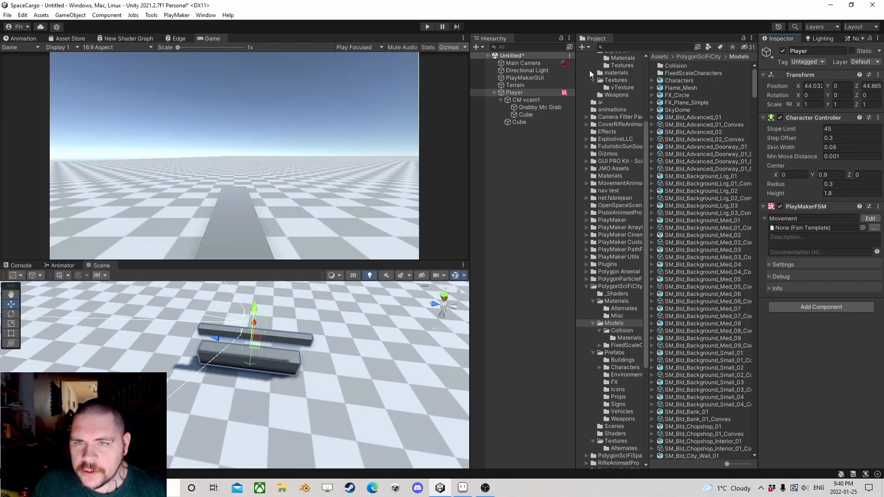
Step: In the Player's Movement FSM, set Get Axis Vector's Relative To to CM vcam1 and Controller Simple Move's Space to Self
left_click(520, 100)
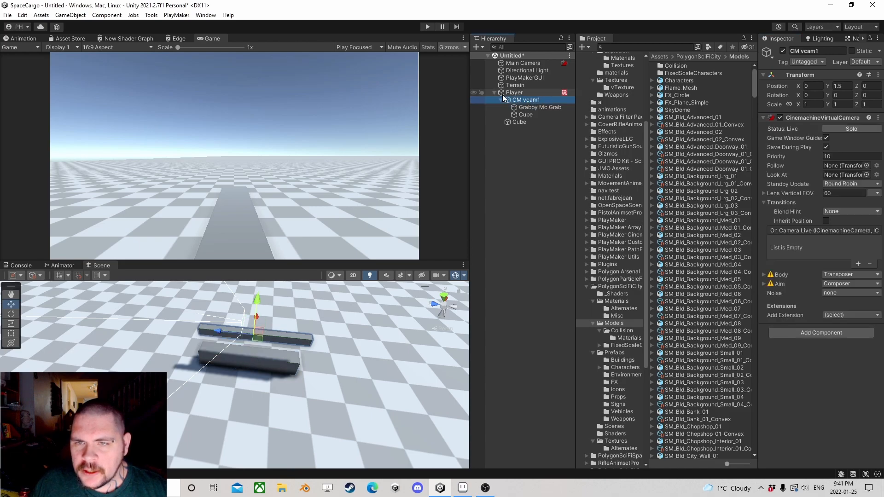
left_click(514, 93)
left_click(870, 218)
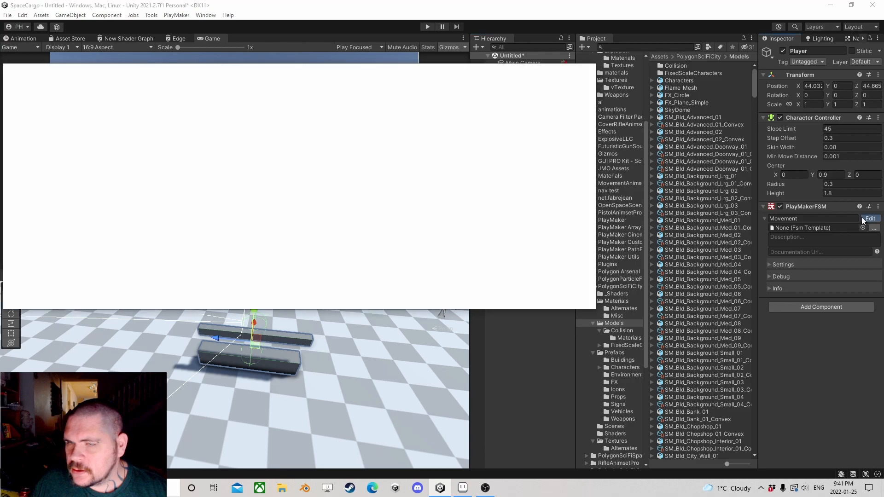
left_click_drag(512, 71, 360, 84)
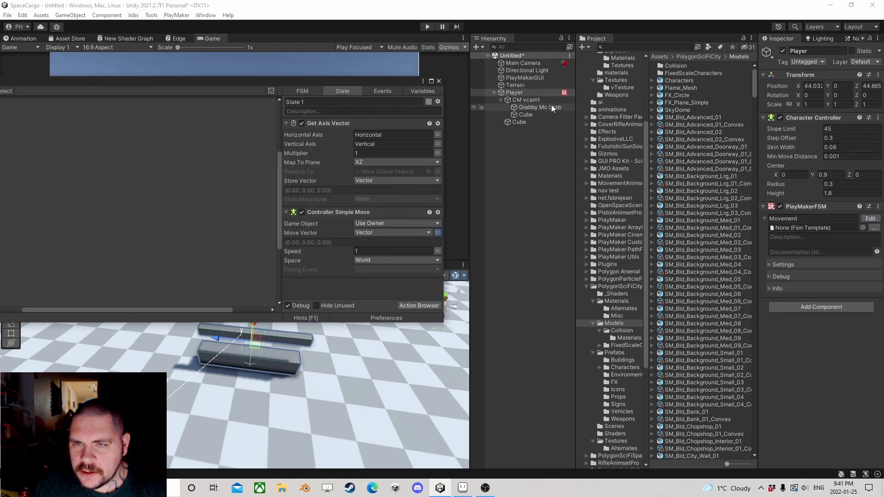
left_click_drag(531, 97, 368, 172)
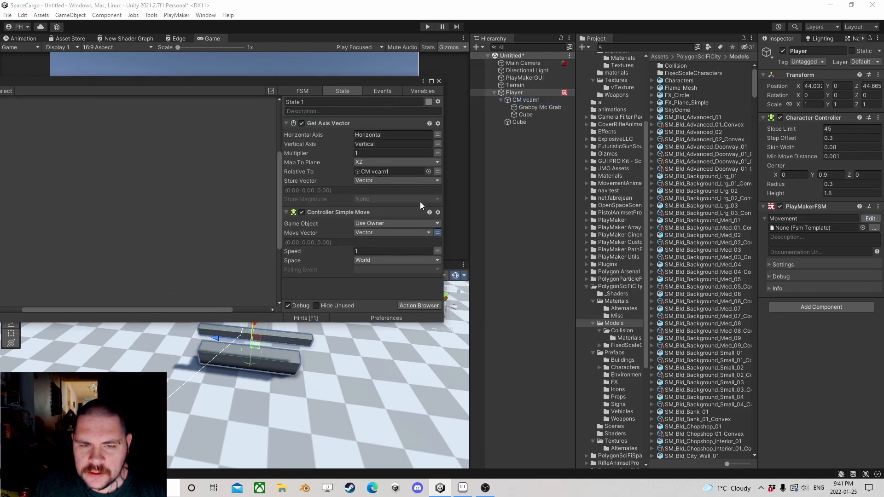
left_click(377, 260)
left_click(365, 281)
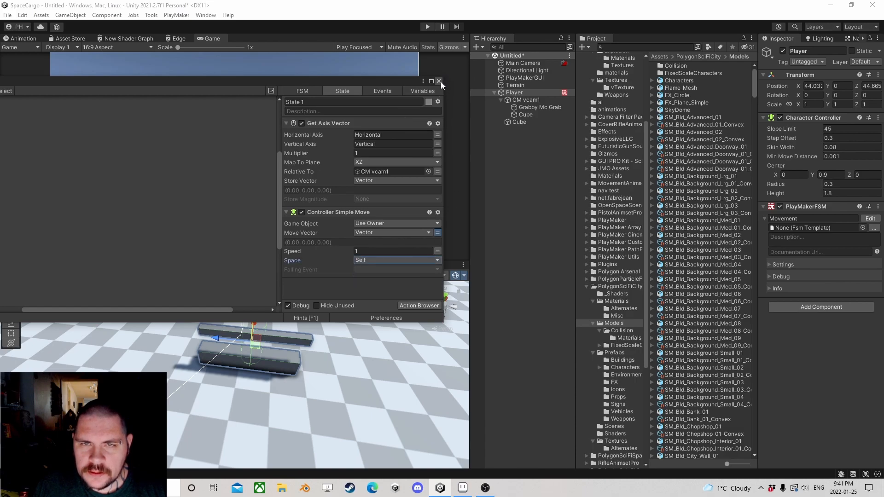
Step: Run the scene briefly in play mode, close the PlayMaker editor and stop the run
left_click(427, 26)
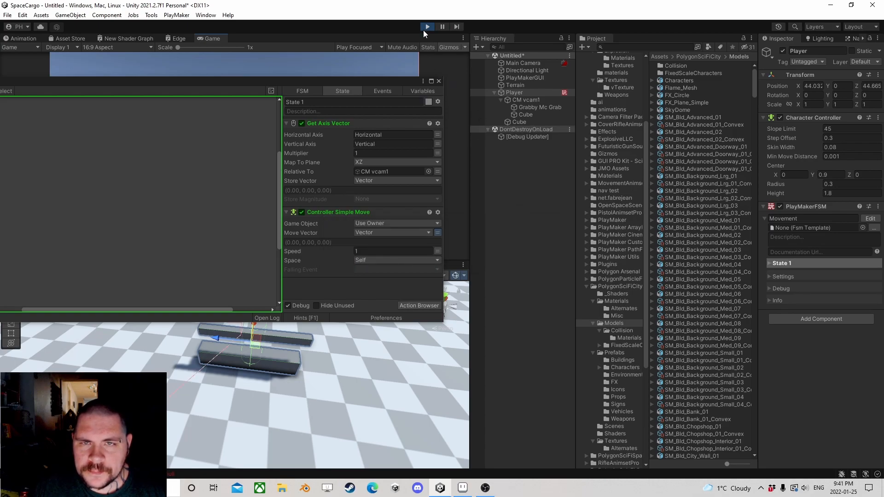
left_click(438, 82)
left_click(427, 27)
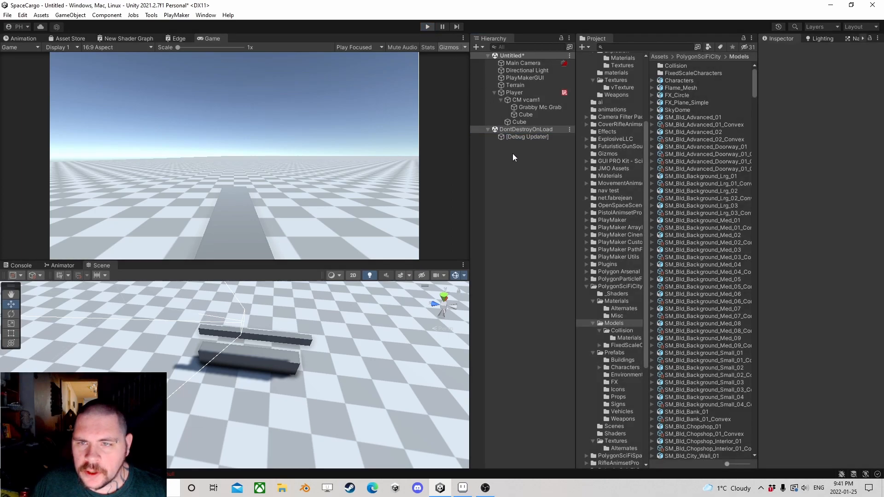
Step: Add a second PlayMakerFSM component to the Player and name it look
left_click(527, 93)
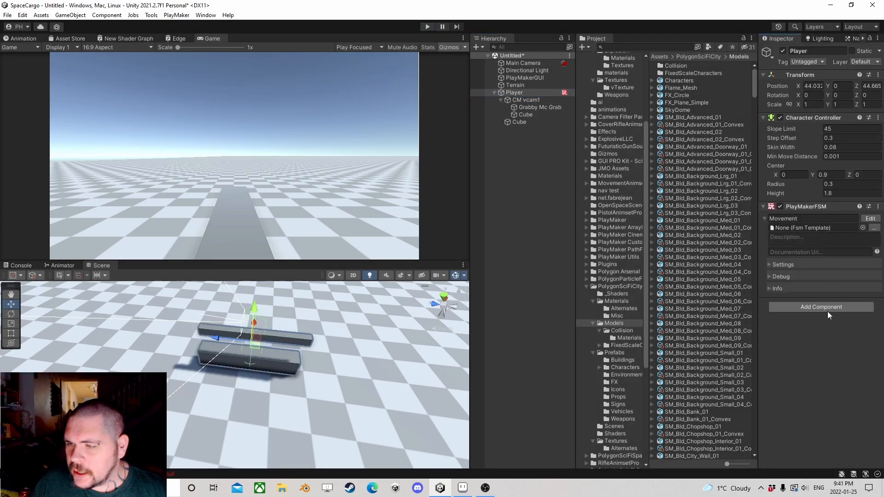
left_click(814, 308)
type("mou")
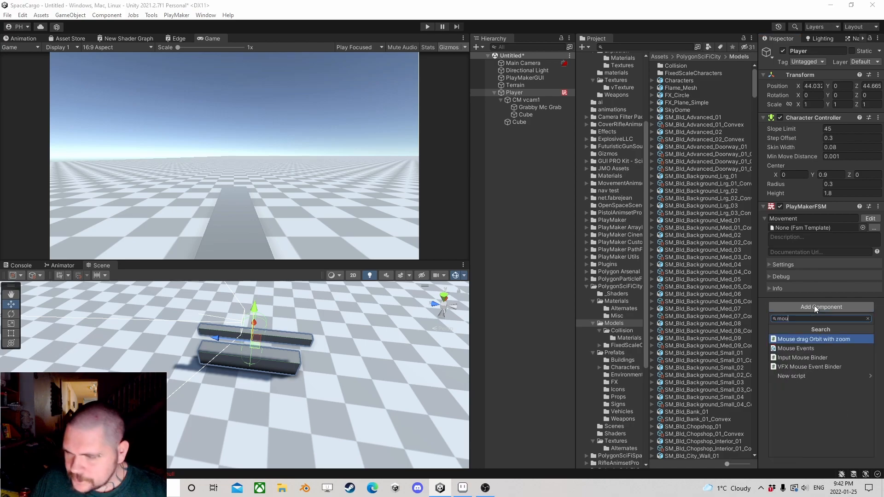
type("fsm")
left_click(795, 348)
left_click(797, 315)
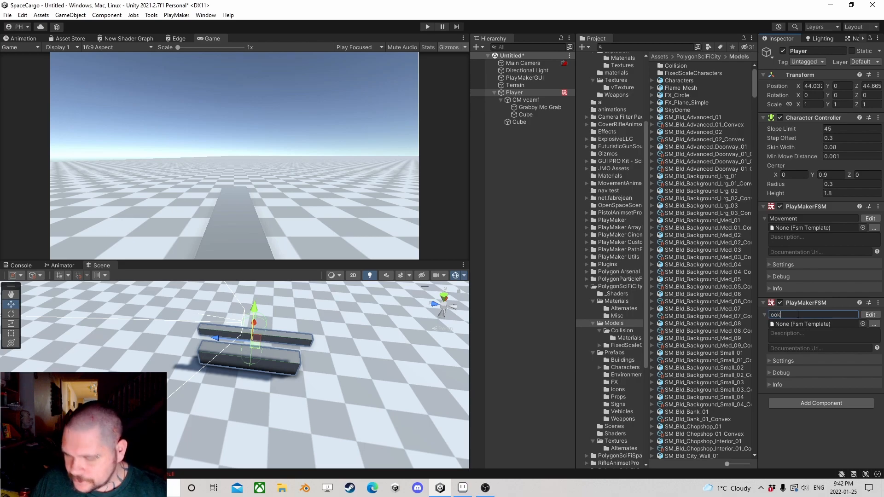
Step: Add the Mouse Look action to State 1 of the look FSM
left_click(869, 314)
left_click(571, 302)
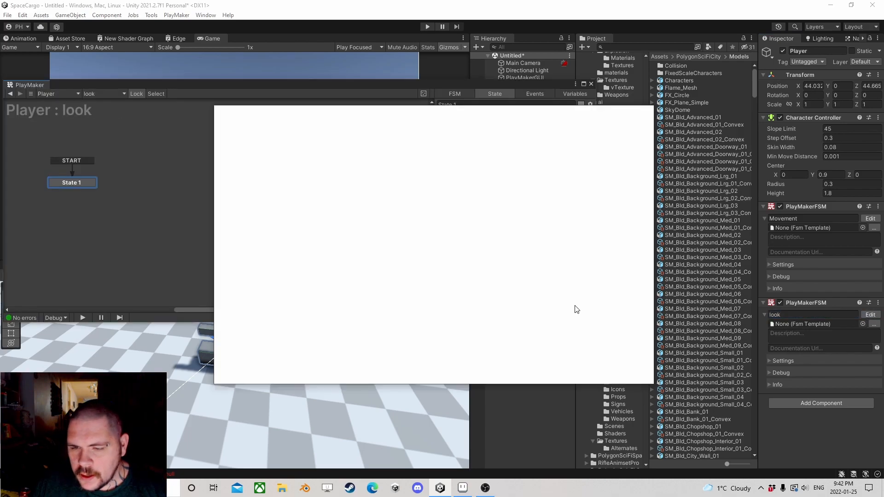
type("mouse")
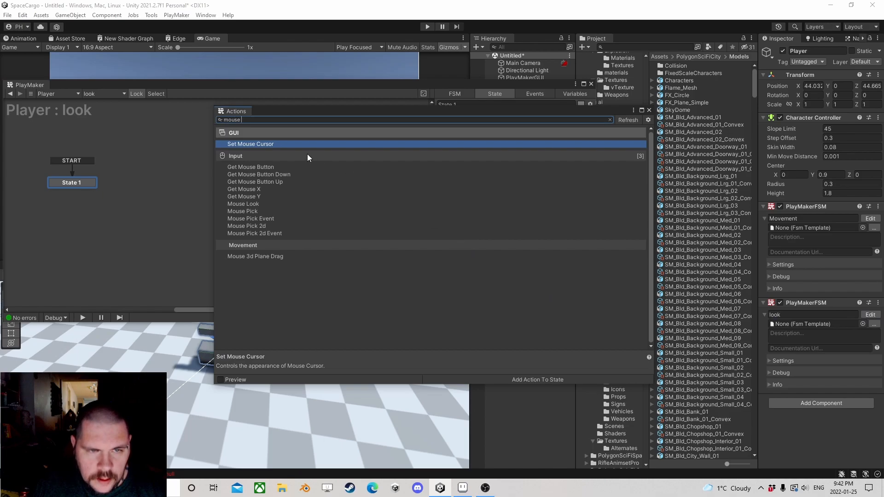
left_click(251, 201)
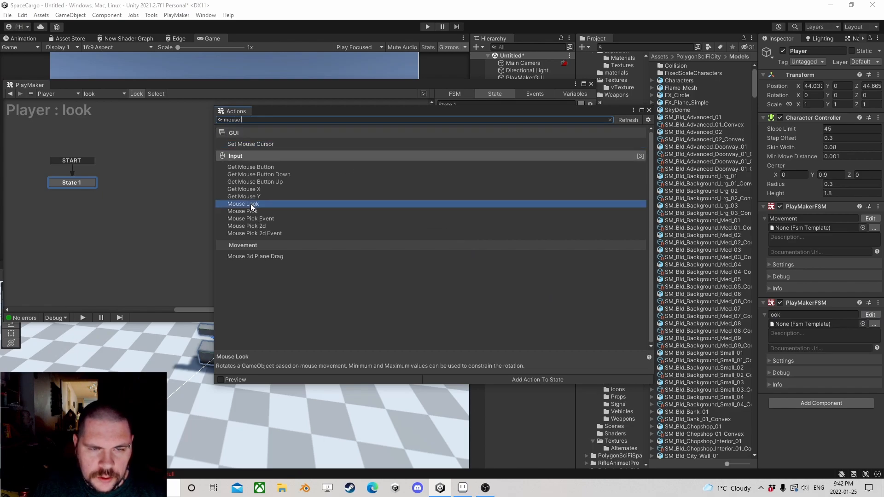
double_click(250, 203)
left_click(649, 110)
Step: Set the Mouse Look action's Game Object to Specify Game Object and assign CM vcam1
left_click_drag(536, 86, 386, 68)
left_click(381, 119)
left_click(382, 137)
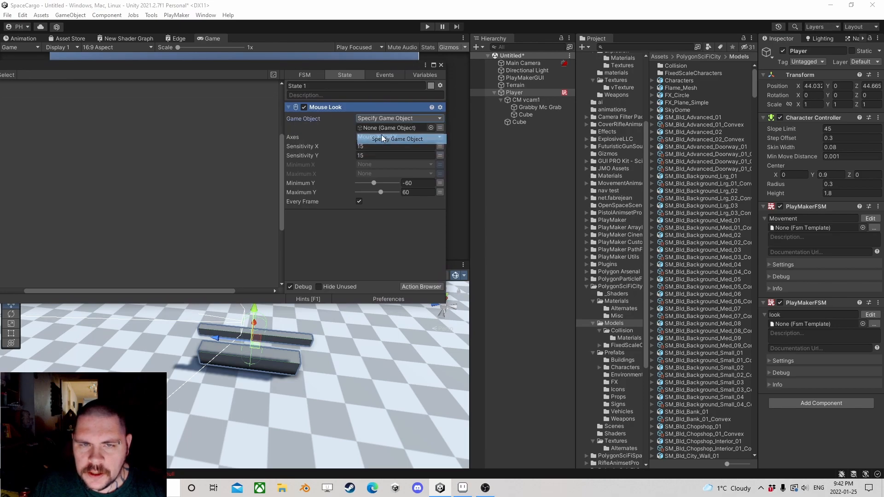
left_click_drag(525, 101, 387, 131)
Step: Set Mouse Look's Sensitivity X to 3 and Sensitivity Y to -3, and change Minimum Y and Maximum Y to None
left_click(373, 146)
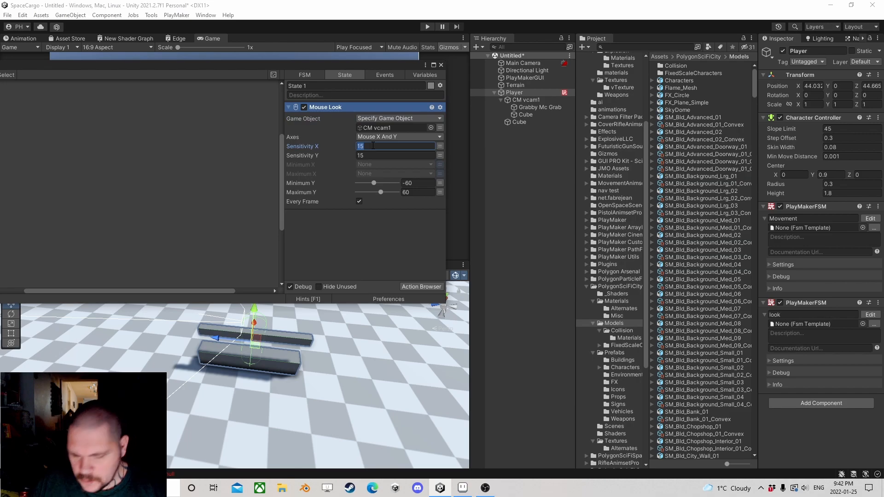
type("3")
left_click(376, 155)
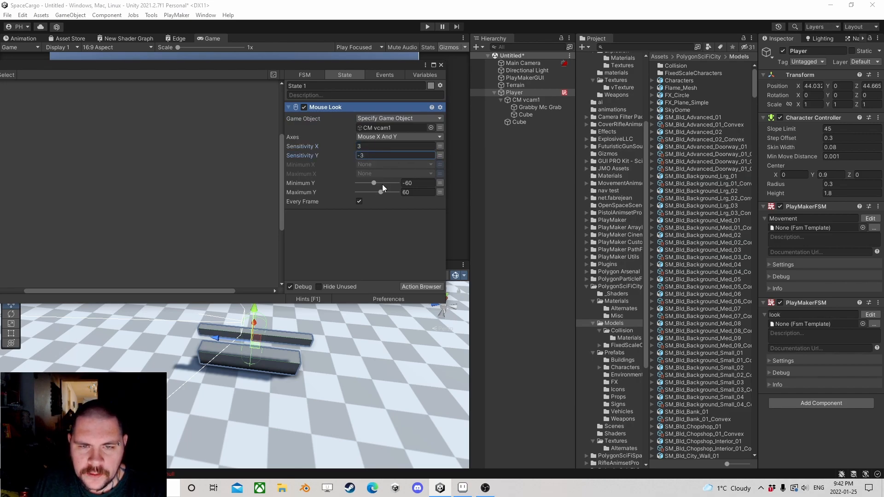
left_click(439, 183)
left_click(439, 192)
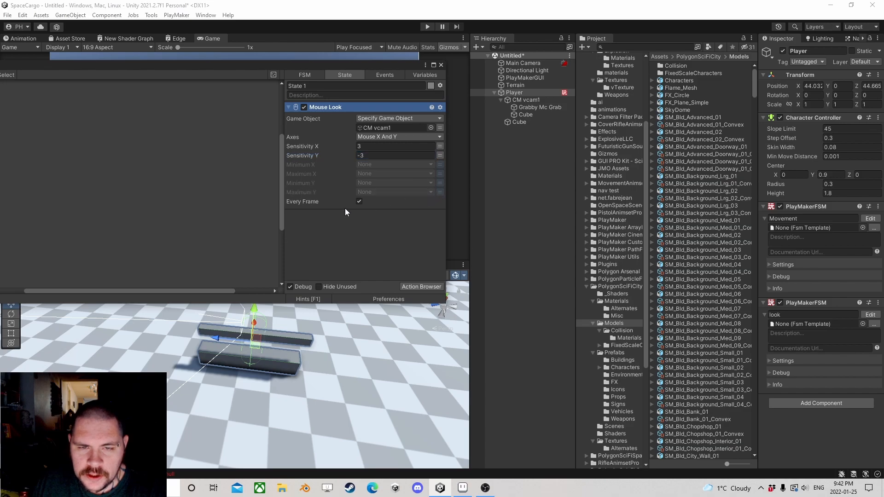
left_click(440, 65)
Step: Play-test the scene by walking forward while looking around in different directions, and stop play mode
left_click(427, 26)
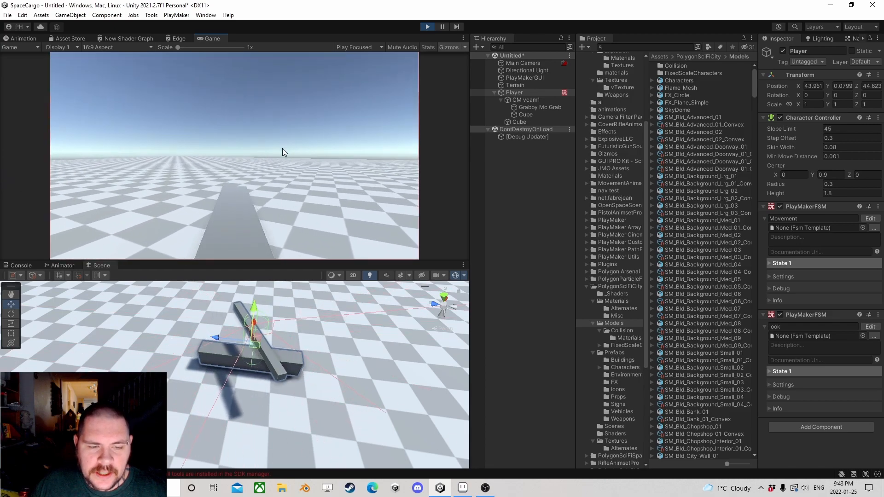
key("w")
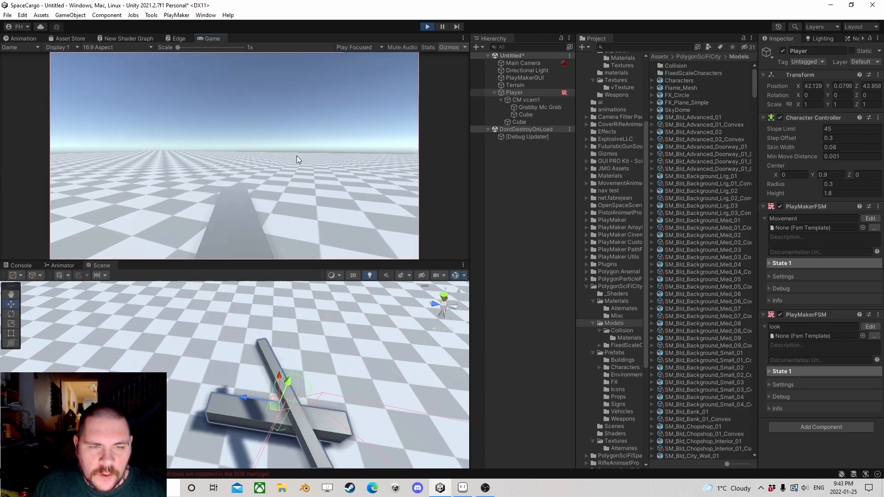
key("w")
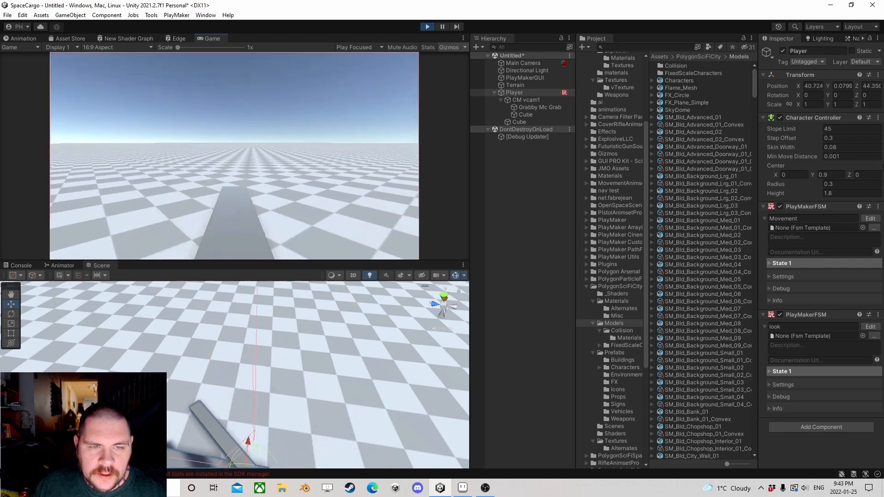
key("w")
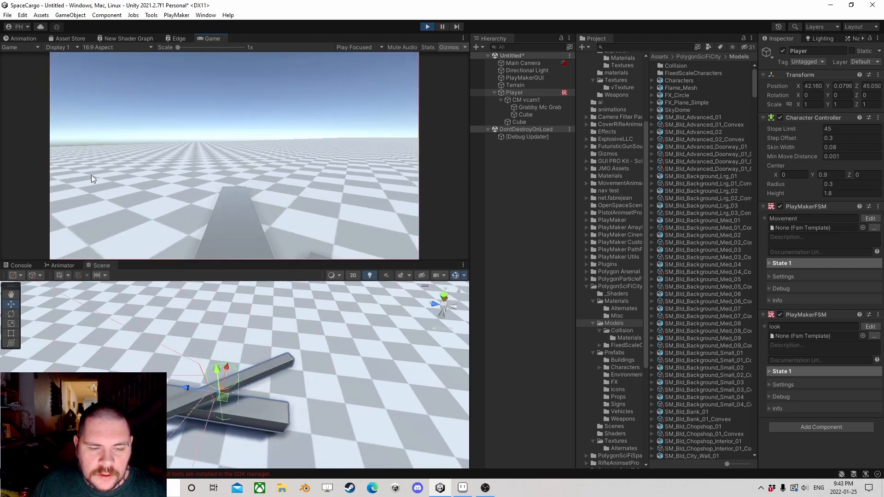
key("w")
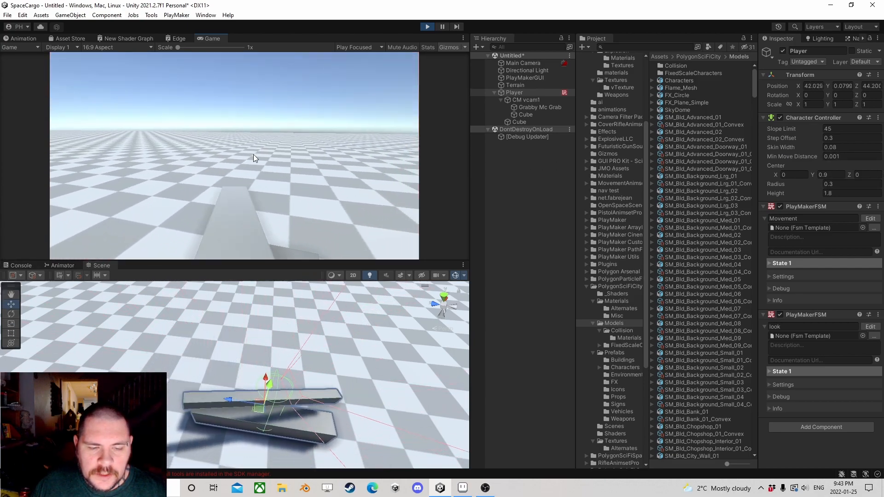
key("w")
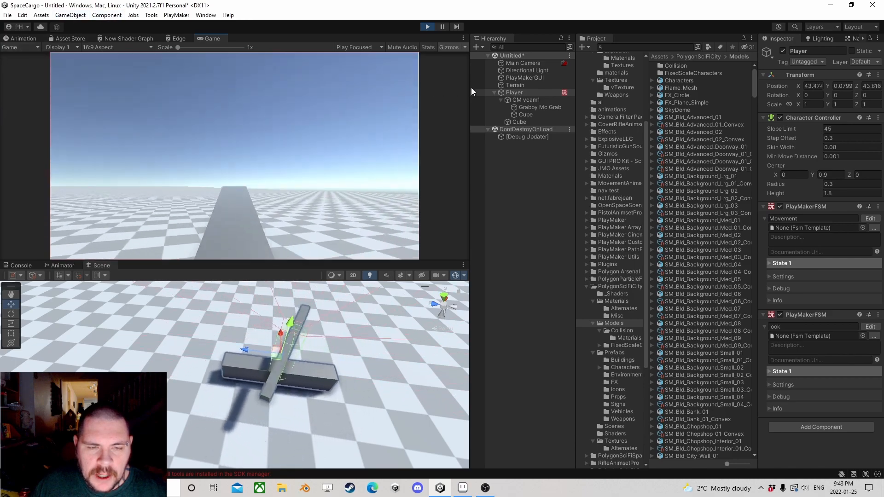
key("w")
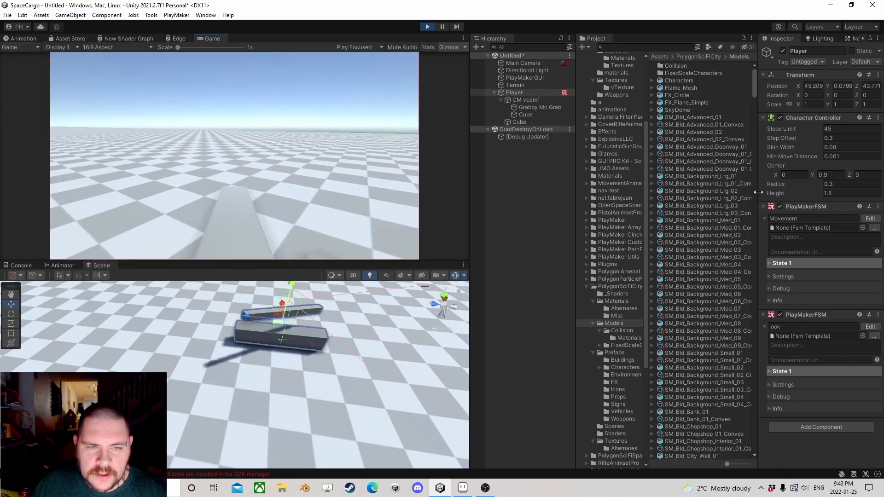
left_click(427, 27)
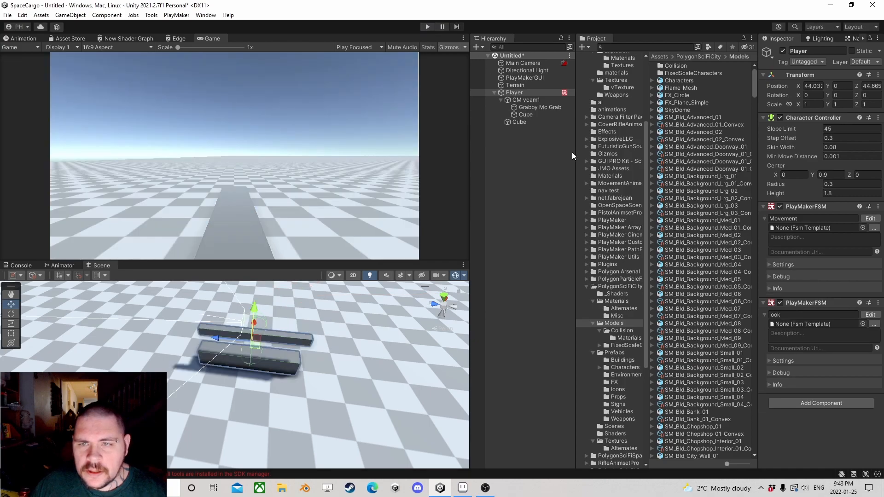
Step: Delete both direction-indicator cubes, the one under CM vcam1 and the one under Player
left_click(525, 114)
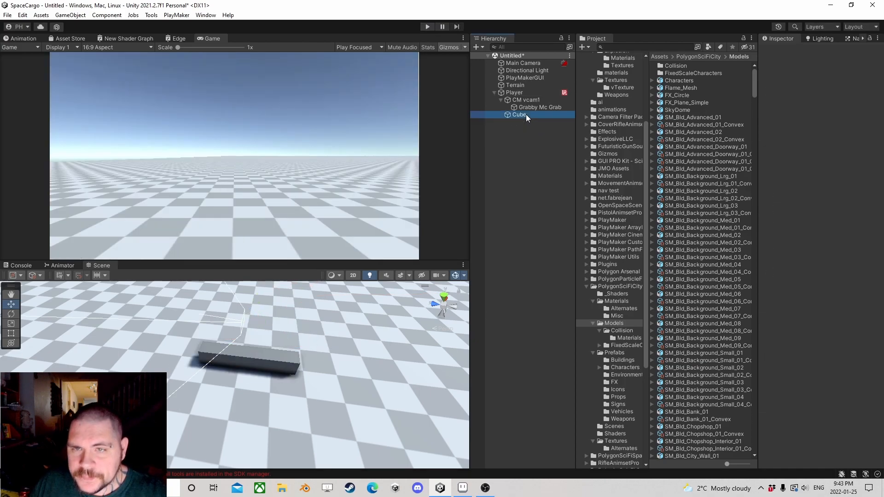
key("Delete")
left_click(529, 93)
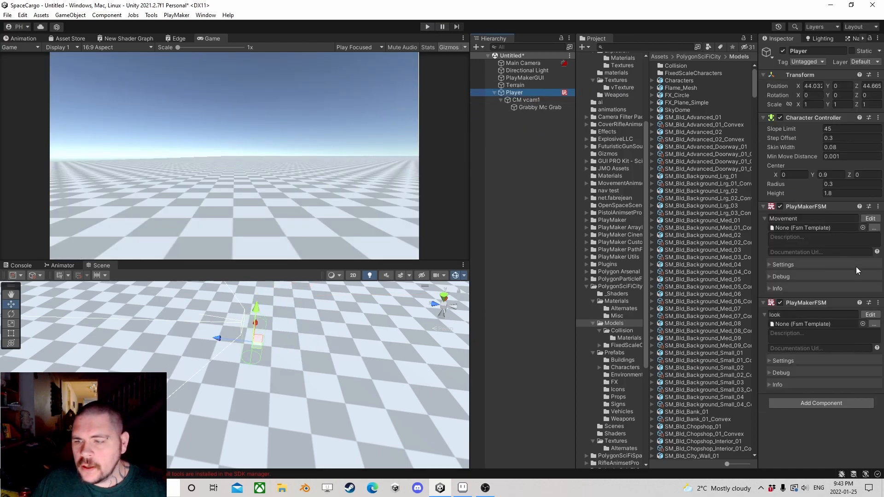
left_click(529, 107)
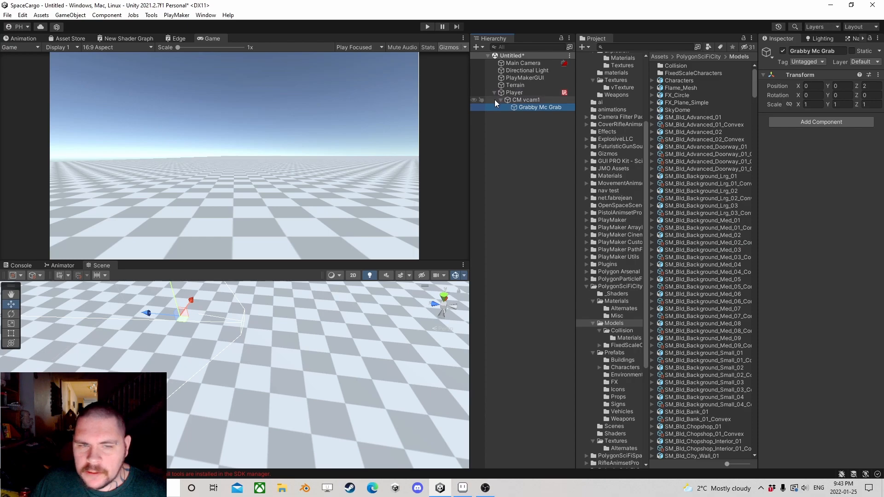
Step: Create a new 3D cube at the scene's root level, outside the Player, and select it
left_click(478, 126)
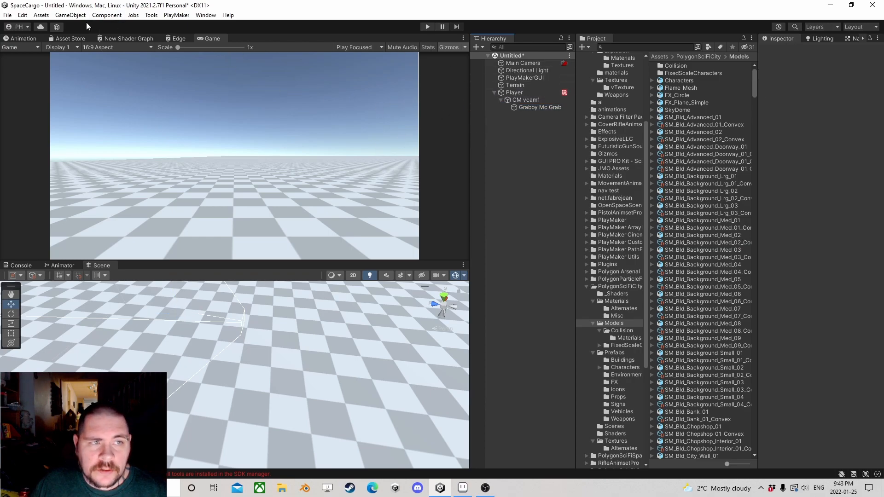
left_click(71, 15)
mouse_move(82, 67)
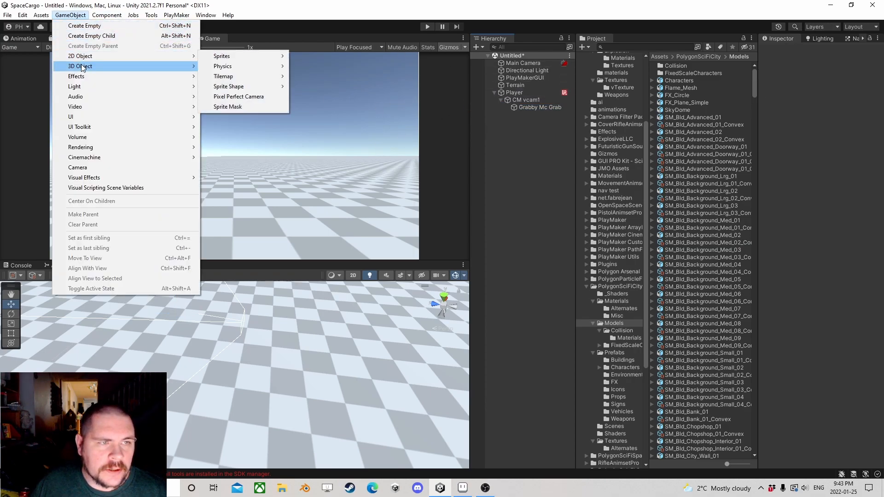
left_click(245, 69)
left_click(521, 129)
left_click(520, 117)
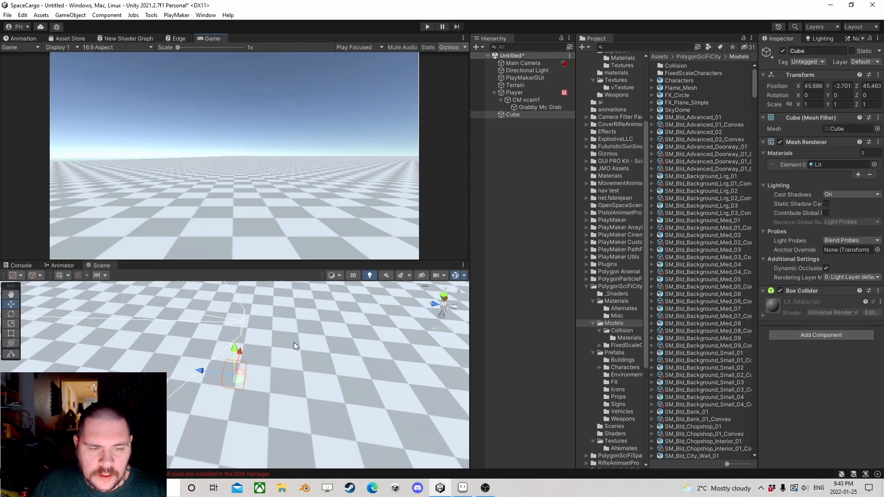
Step: Raise the cube above the terrain and move it ahead of the player, to about X 44, Y 1.2, Z 52.7
scroll(271, 326, "down", 3)
scroll(276, 325, "up", 2)
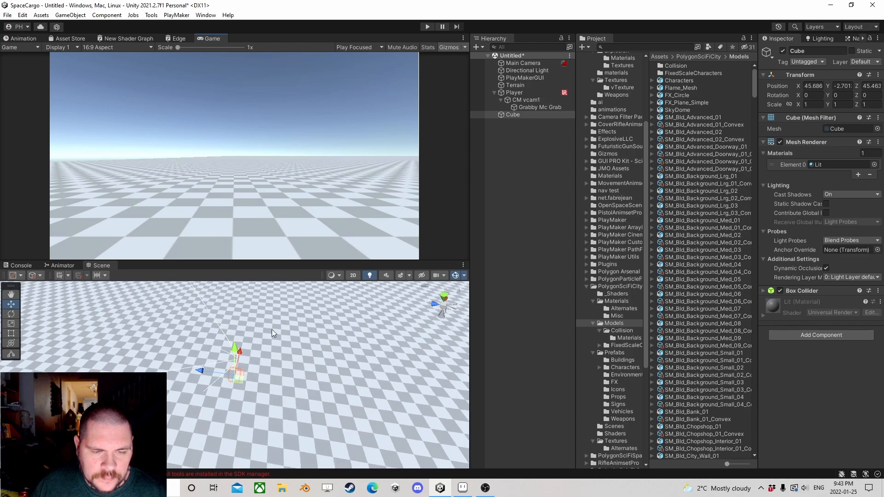
left_click_drag(235, 353, 235, 314)
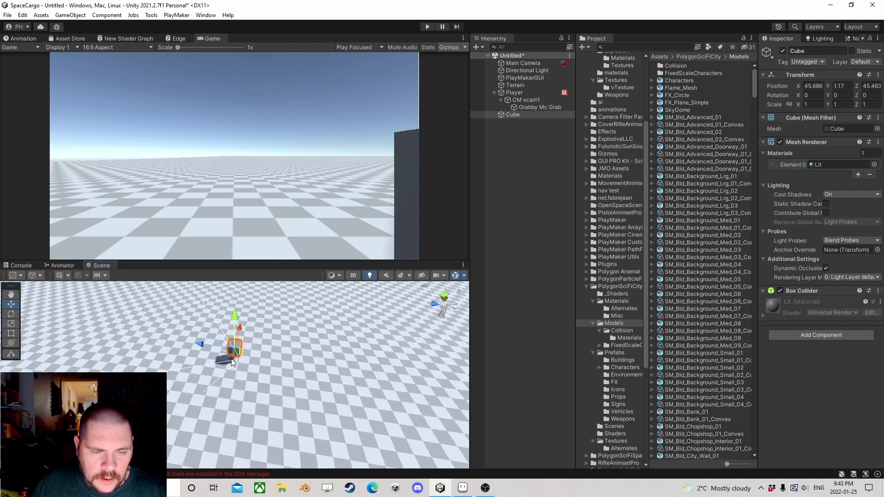
left_click_drag(239, 358, 152, 357)
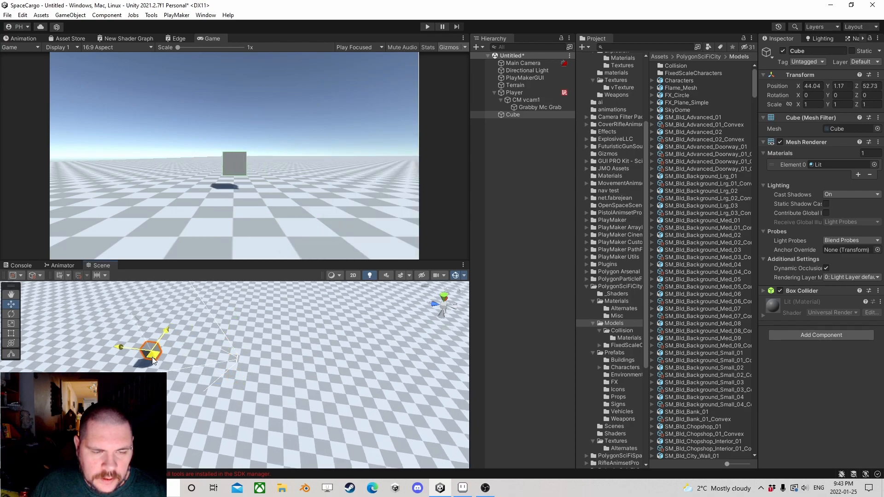
Step: Add a Rigidbody to the cube and set its Collision Detection to Continuous Dynamic
left_click(824, 336)
type("ri")
left_click(804, 360)
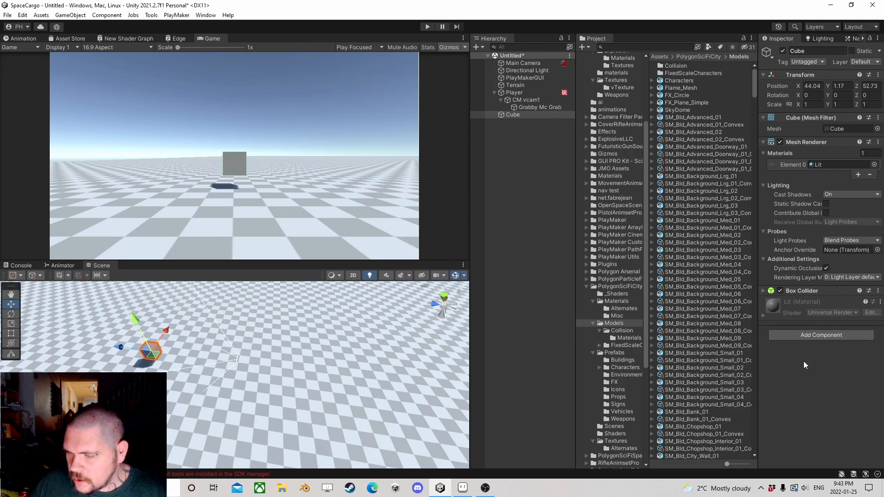
left_click(839, 367)
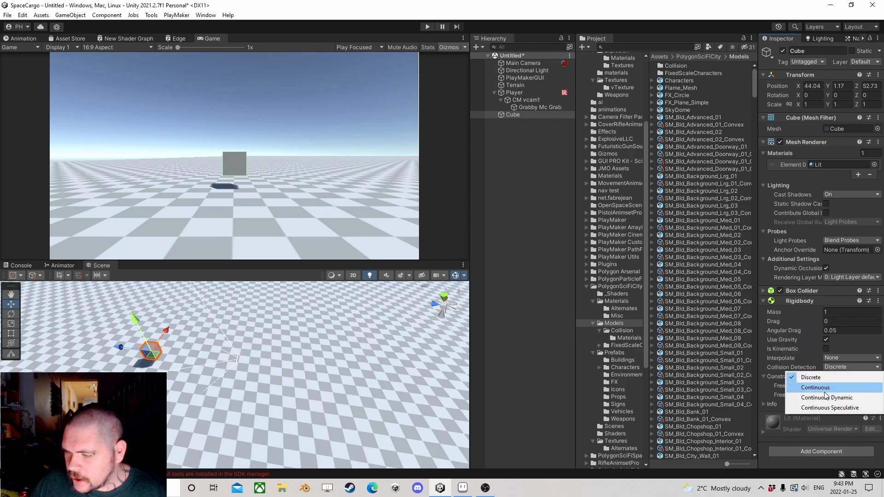
left_click(821, 399)
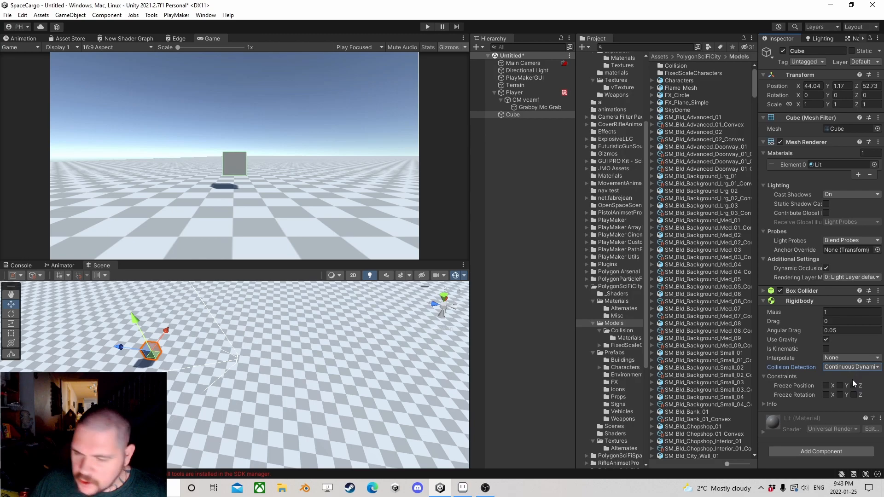
Step: Duplicate the cube eight times and spread the copies out ahead of the player, some on the same level and some higher up
left_click(520, 117)
key("ctrl+d")
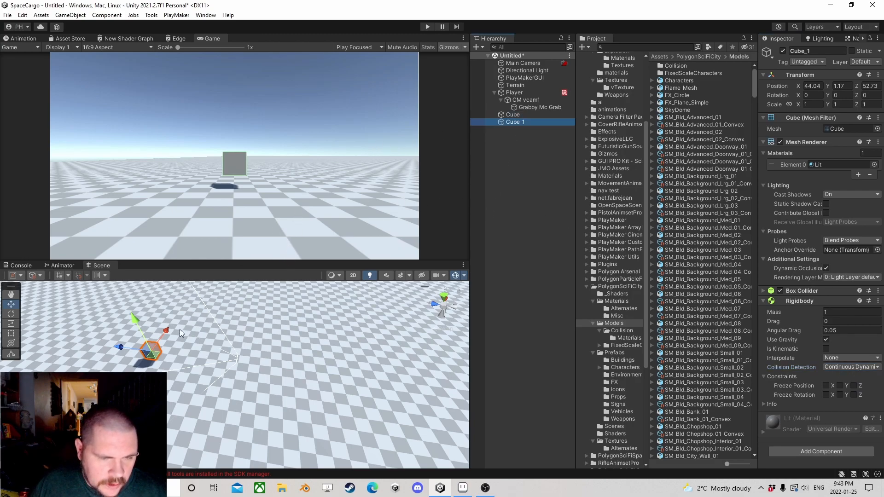
left_click_drag(167, 333, 76, 333)
key("ctrl+d")
key("ctrl+d")
key("ctrl+d")
key("ctrl+d")
key("ctrl+d")
key("ctrl+d")
key("ctrl+d")
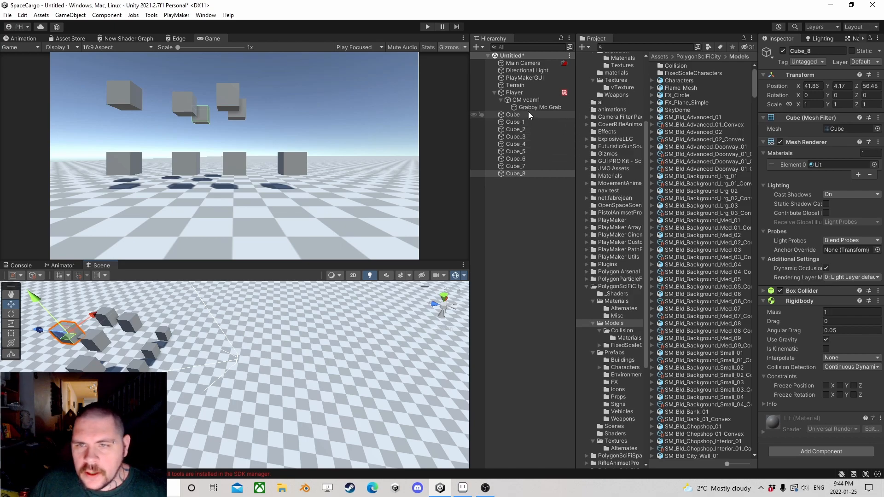
Step: Add a third PlayMakerFSM to Player, name it Grab, and open it in the PlayMaker editor
left_click(536, 93)
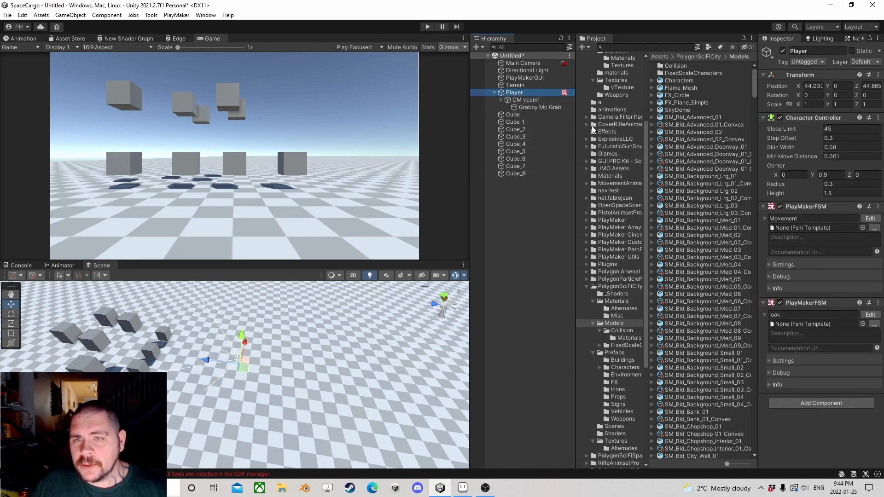
left_click(830, 404)
type("fsm")
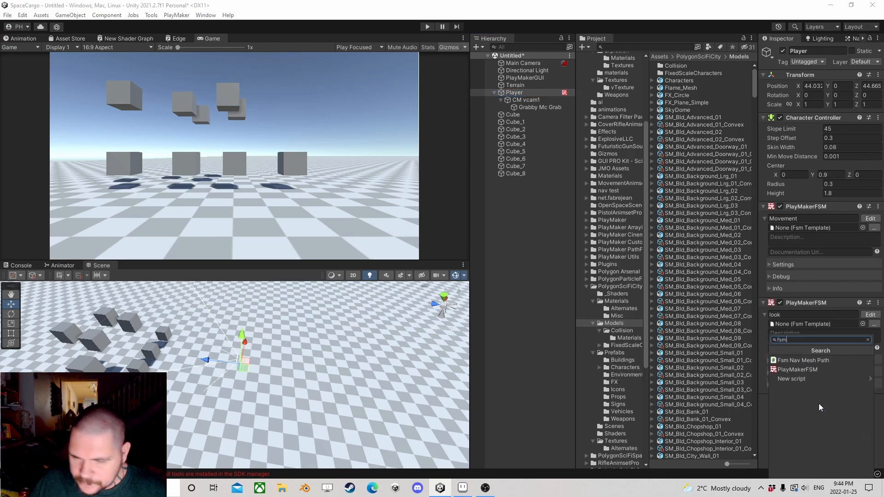
left_click(803, 378)
left_click(793, 410)
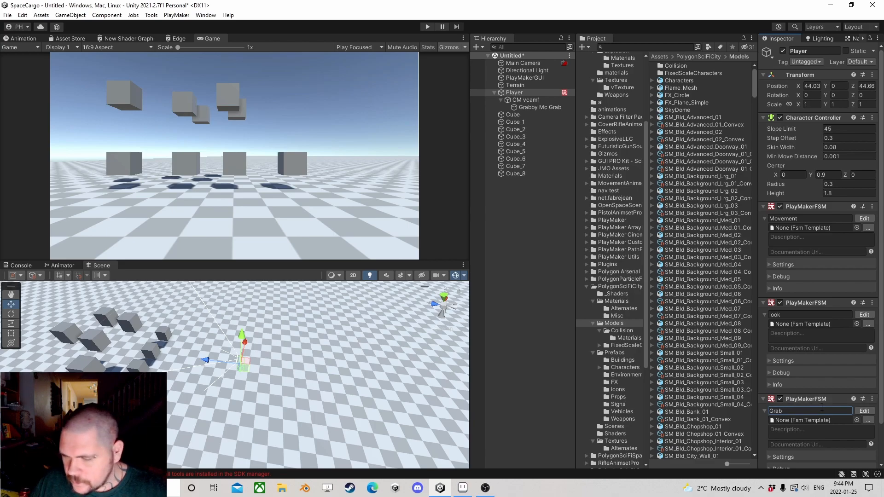
left_click(866, 411)
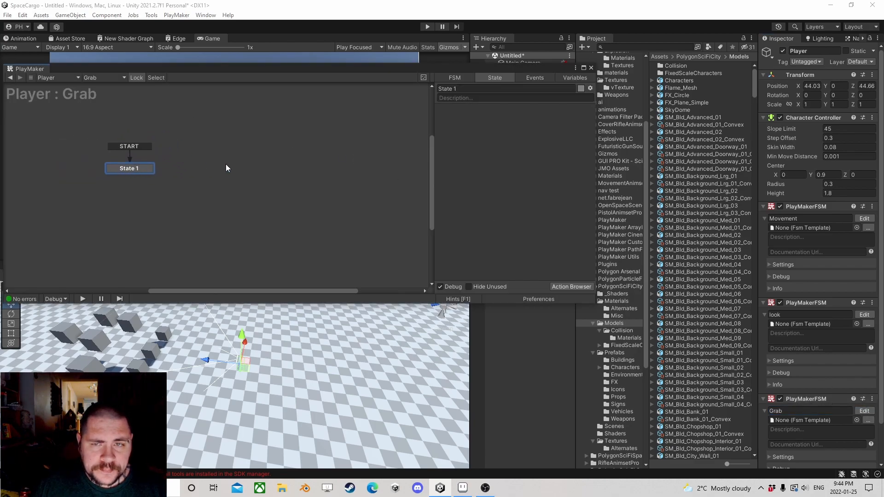
left_click_drag(305, 69, 354, 88)
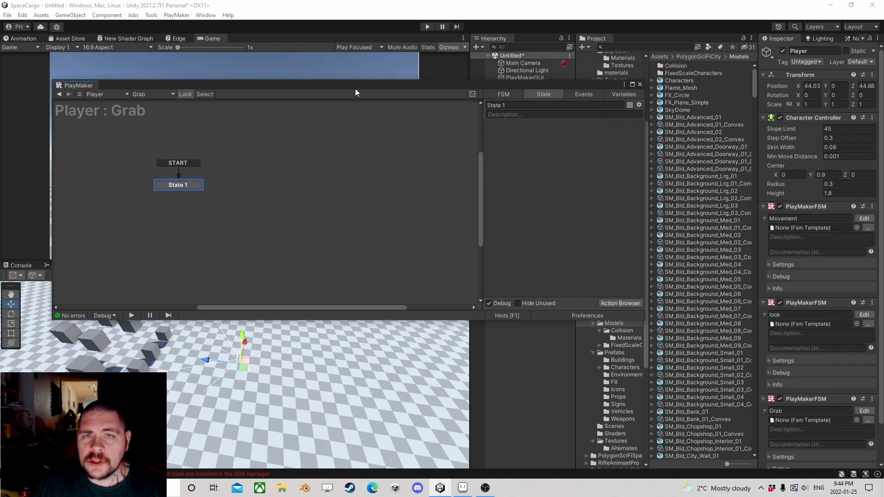
Step: Add a Get Mouse Button Down action to State 1 of the Grab FSM
left_click(626, 303)
type("mouse button")
key("Down")
key("Return")
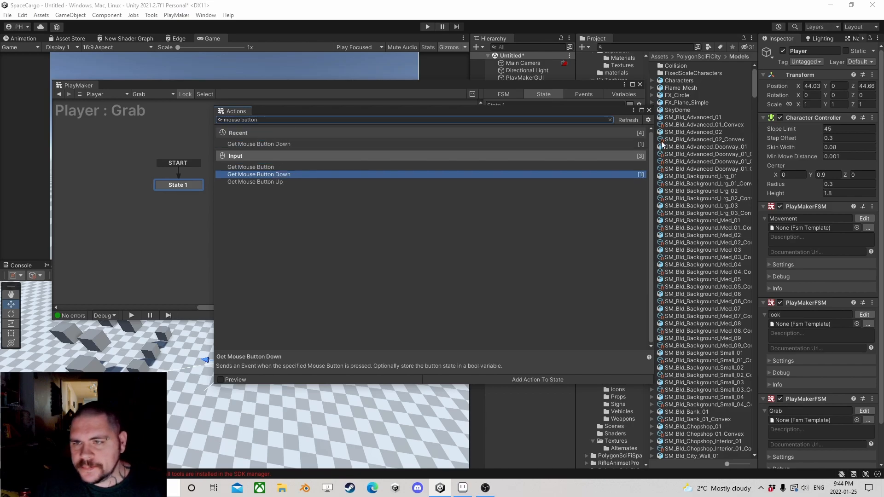
left_click(648, 109)
Step: Keep the action's Button at Left and have it send a new event named "Try to grab"
left_click(579, 137)
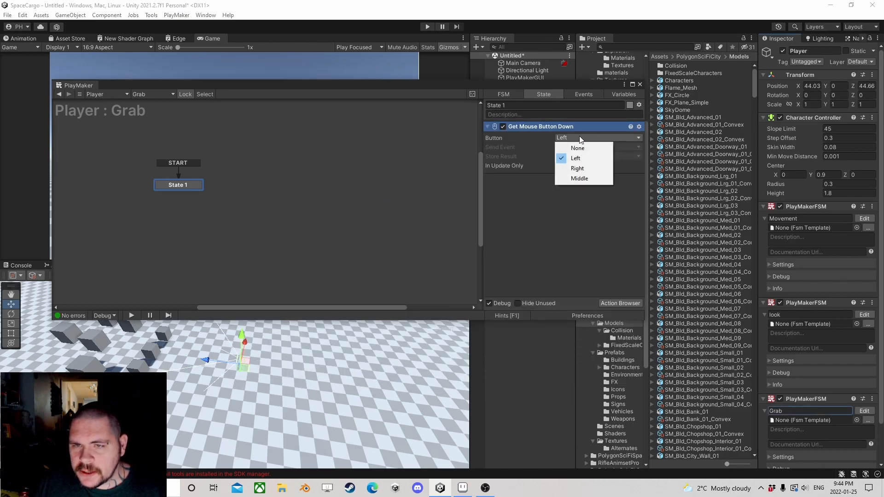
left_click(550, 152)
left_click(569, 147)
left_click(575, 203)
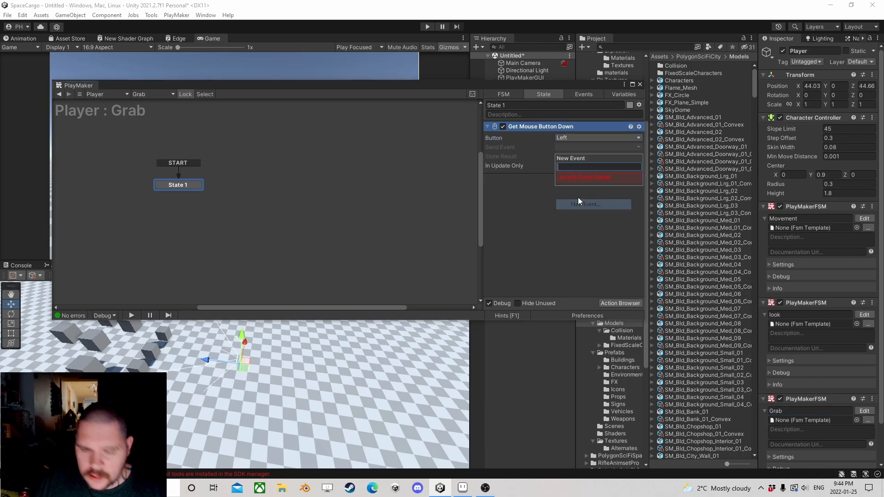
type("Try to grab")
key("Return")
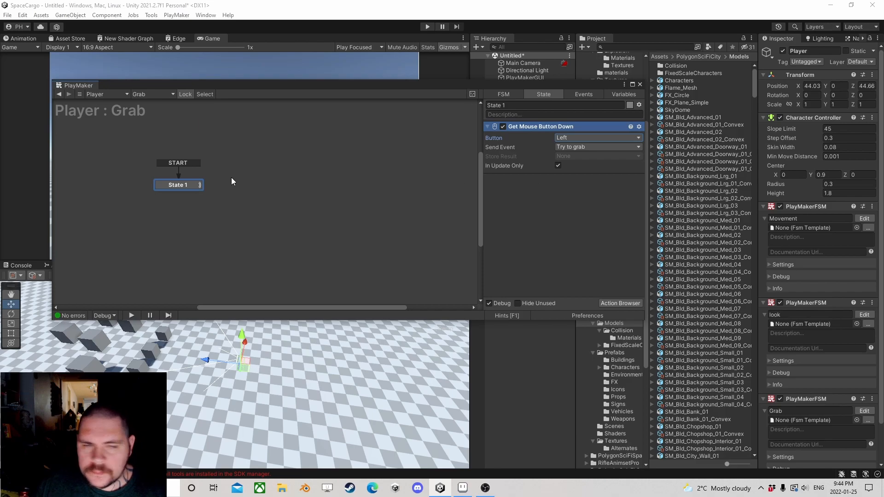
Step: Add the Try to grab transition to State 1, link it to a new State 2, and close the PlayMaker editor
right_click(178, 185)
mouse_move(214, 190)
left_click(317, 191)
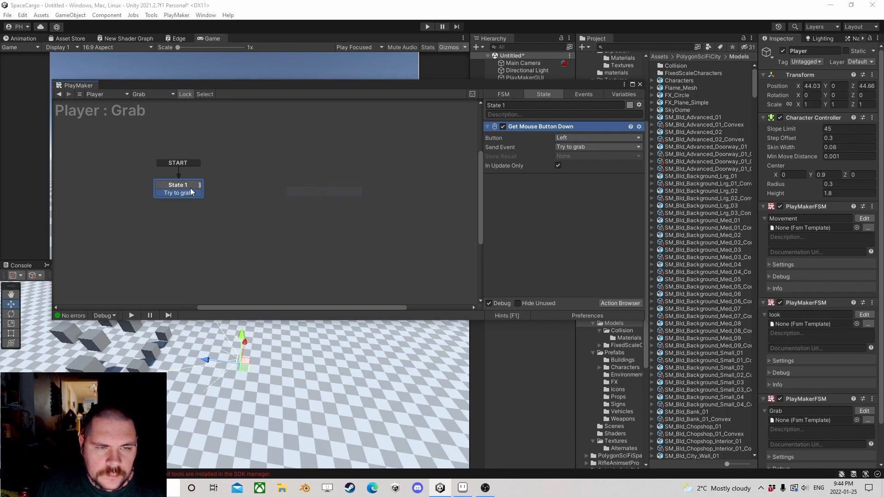
left_click_drag(232, 184, 233, 181)
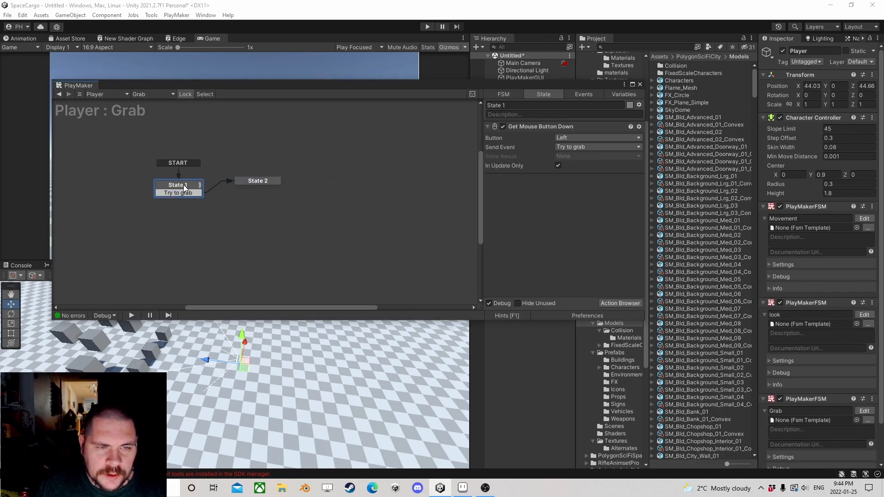
left_click(250, 183)
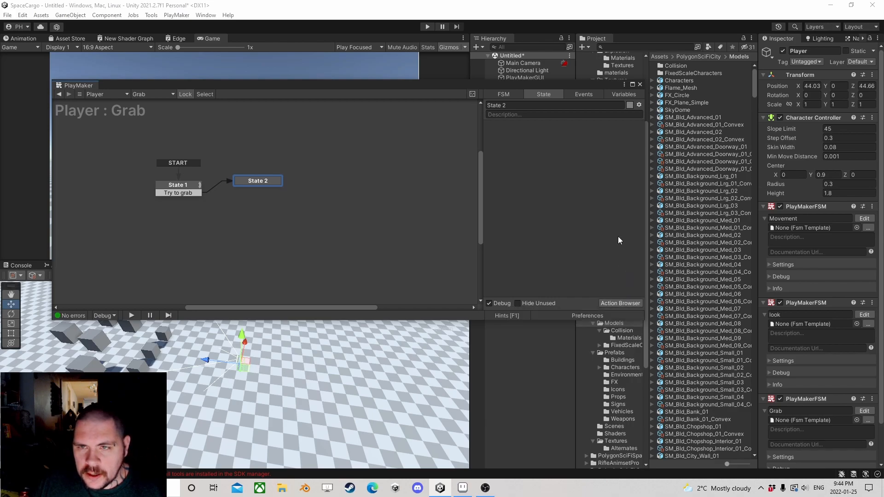
left_click(639, 84)
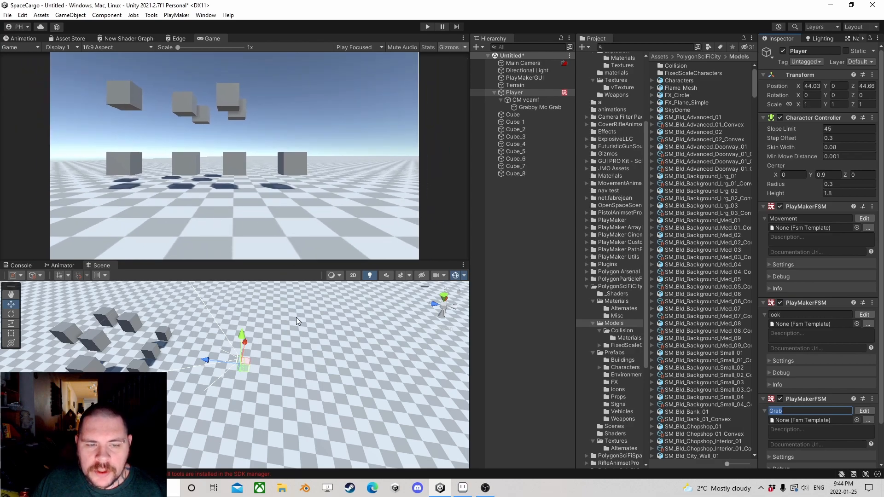
Step: Create a 3D cylinder as a child of CM vcam1
scroll(285, 321, "down", 5)
middle_click_drag(139, 339, 224, 320)
scroll(334, 339, "up", 4)
right_click_drag(336, 341, 276, 358)
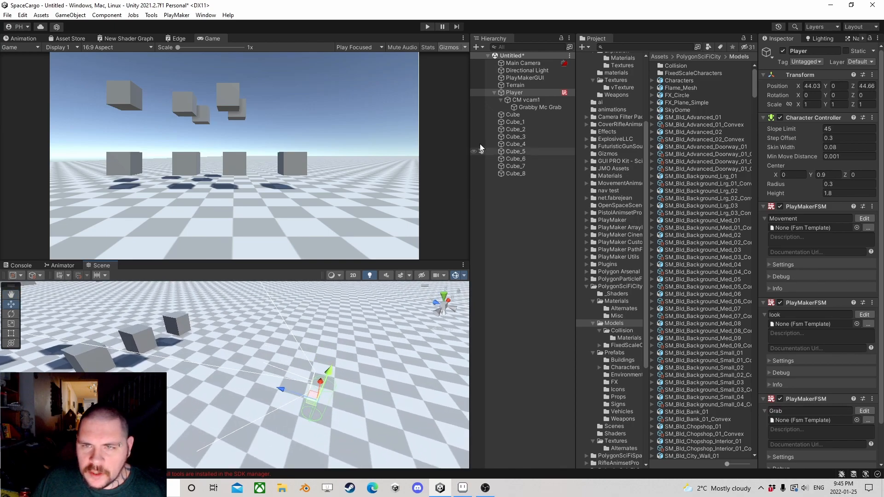
right_click(533, 100)
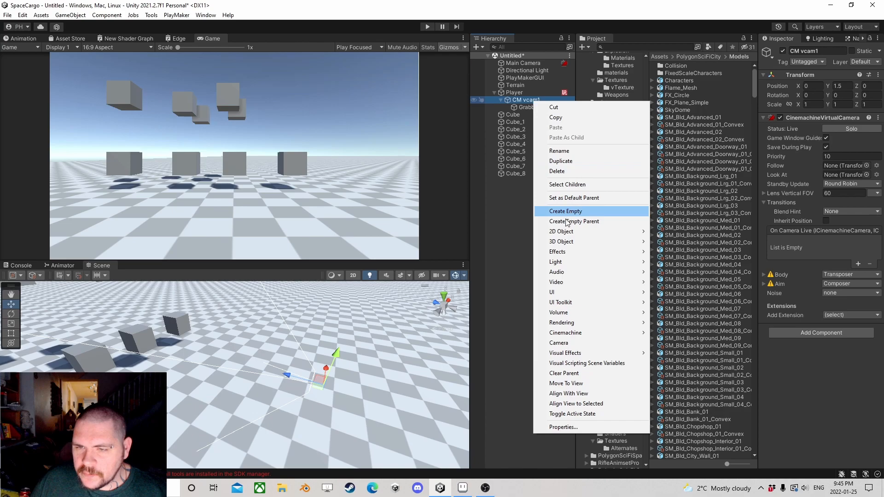
mouse_move(568, 242)
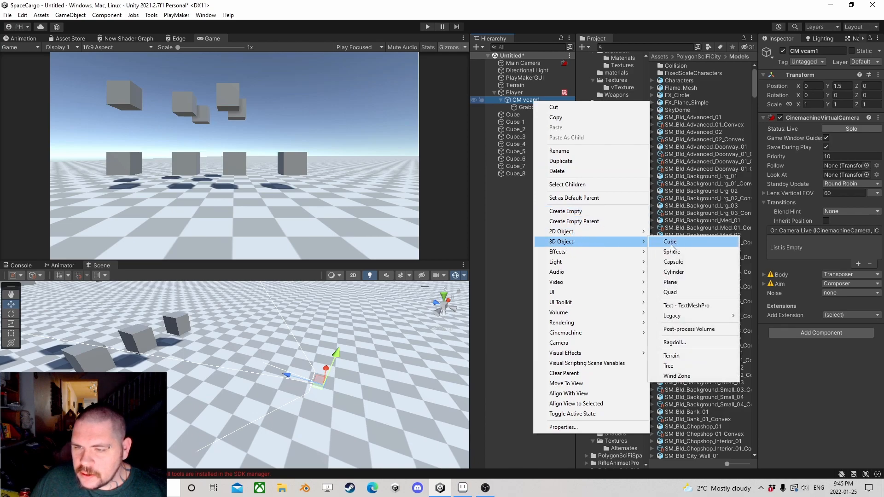
left_click(674, 271)
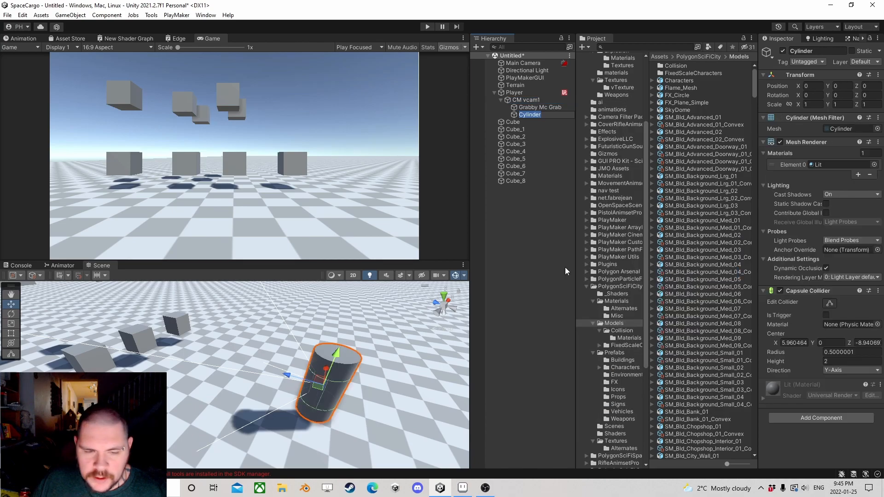
Step: Rotate the cylinder 90 degrees on X and move it ahead of the camera, to about Y -0.11, Z 2.07
left_click(812, 95)
type("90")
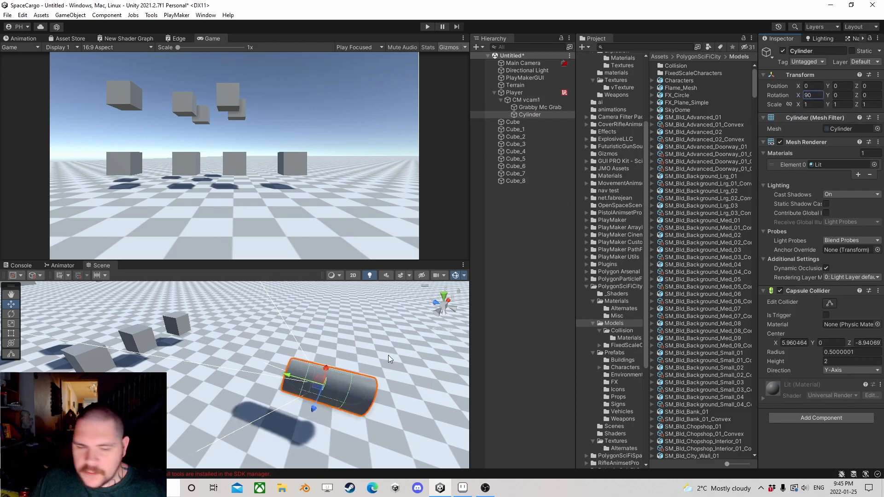
mouse_move(314, 412)
left_mouse_down()
mouse_move(324, 384)
mouse_move(316, 414)
left_mouse_up()
left_click_drag(289, 375, 221, 375)
Step: Set the cylinder's scale to 0.01 on all three axes
left_click(813, 105)
type("0.01")
key("Tab")
type(".01")
key("Tab")
type(".01")
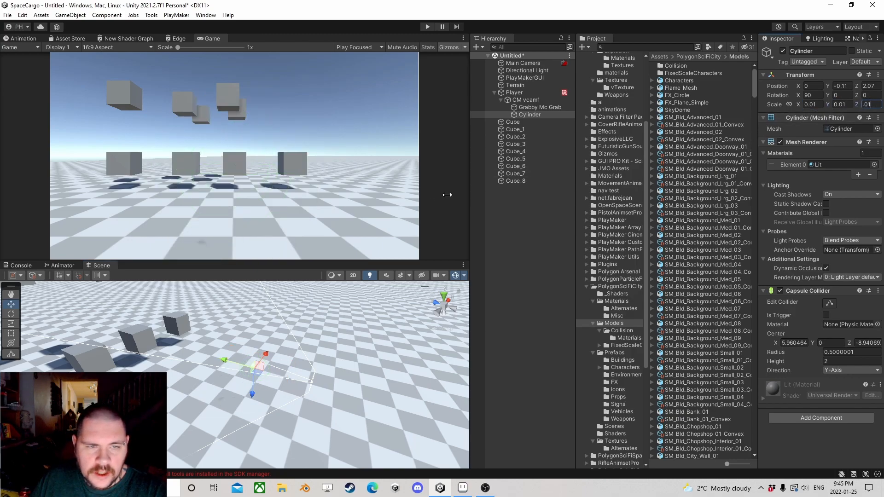
Step: Set the cylinder's X, Y and Z scale to 0.05
scroll(195, 366, "up", 8)
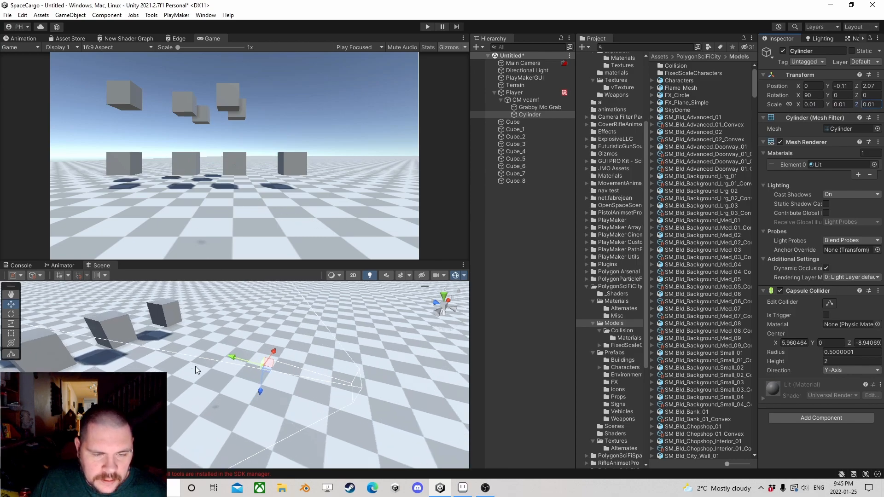
middle_click_drag(197, 360, 257, 369)
scroll(256, 369, "down", 4)
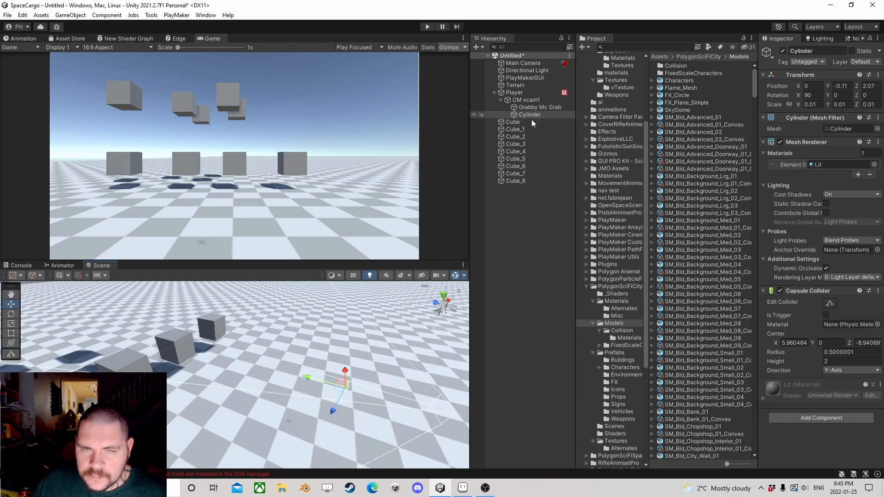
left_click(817, 104)
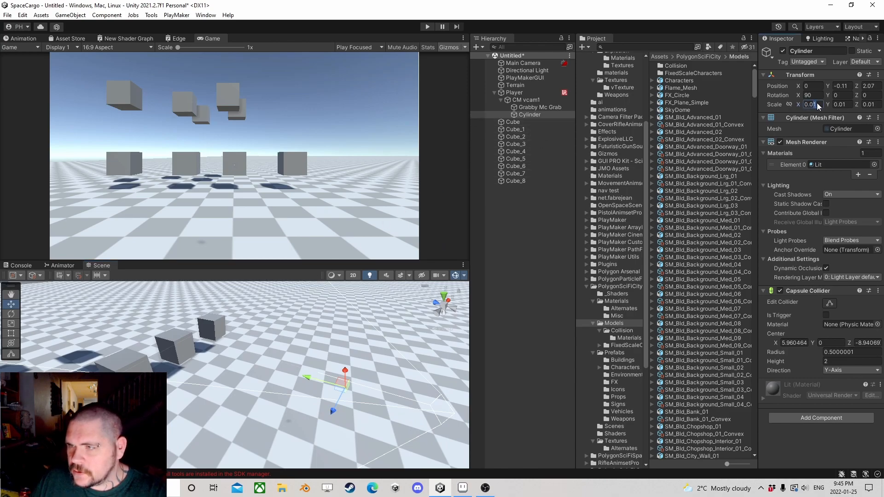
type("0.05")
left_click(841, 104)
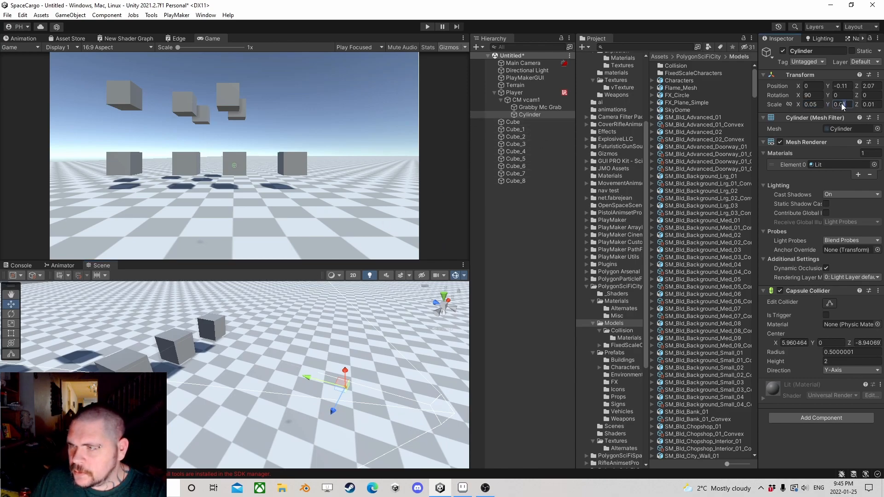
type("0.05")
left_click(868, 105)
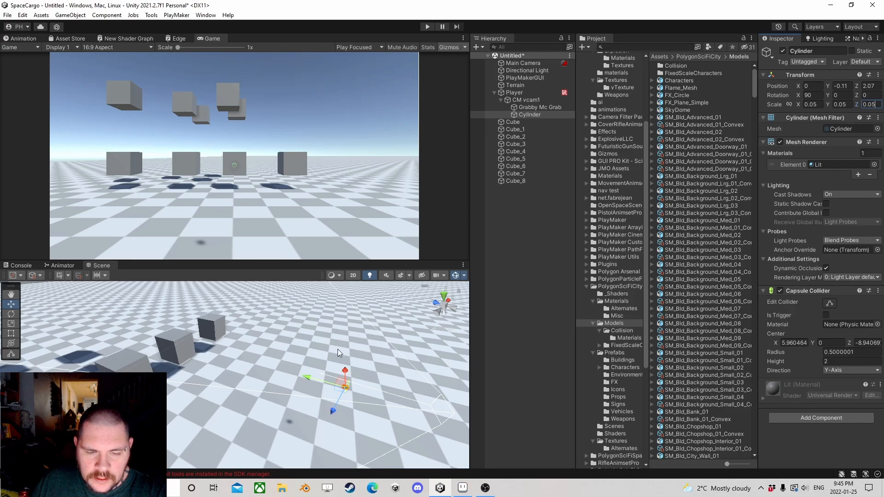
left_click_drag(879, 106, 853, 103)
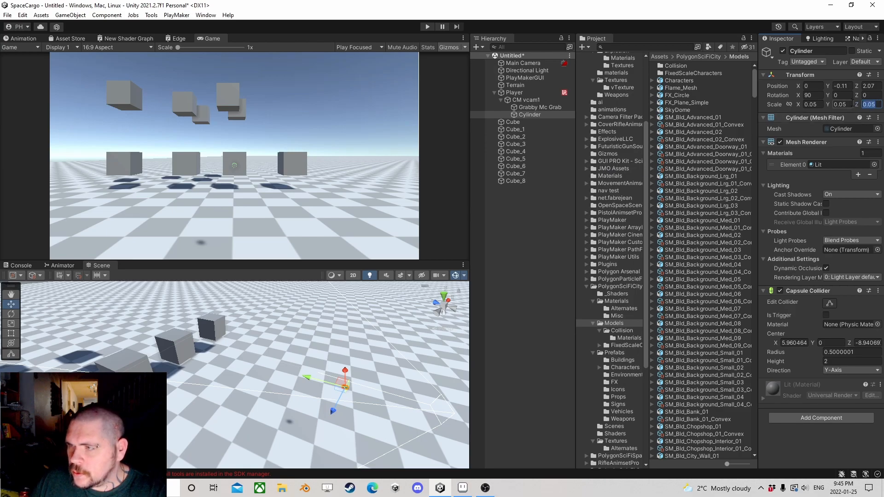
type("1")
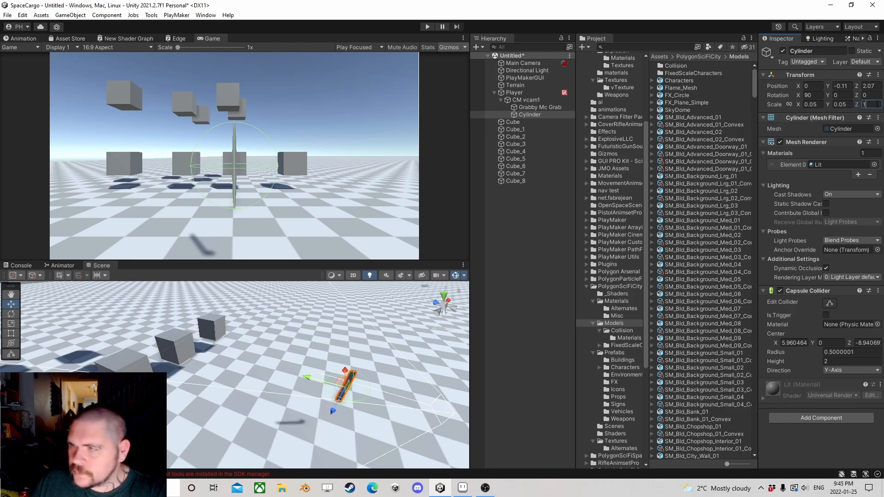
key("Escape")
Step: Stretch the cylinder along its length by setting its Y scale to 1
left_click(829, 105)
type("1")
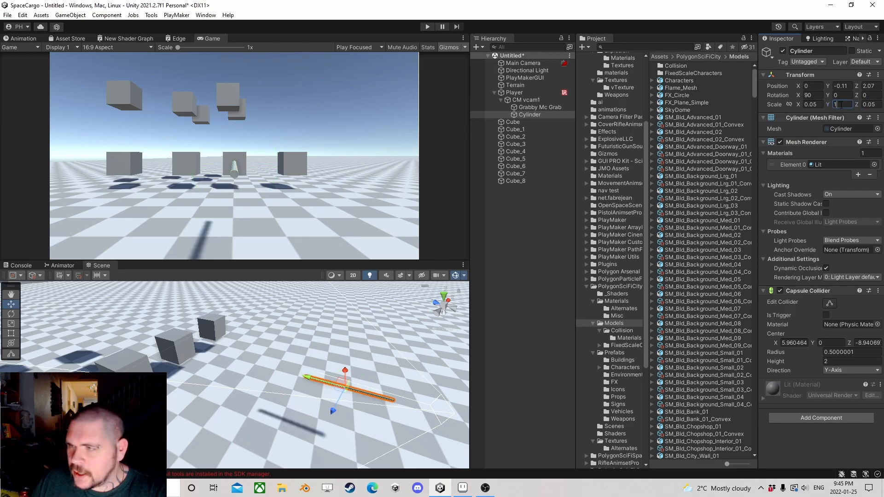
Step: Lengthen and thin the cylinder by setting its Y scale to 5 and its X and Z scale to 0.01
key("BackSpace")
type("5")
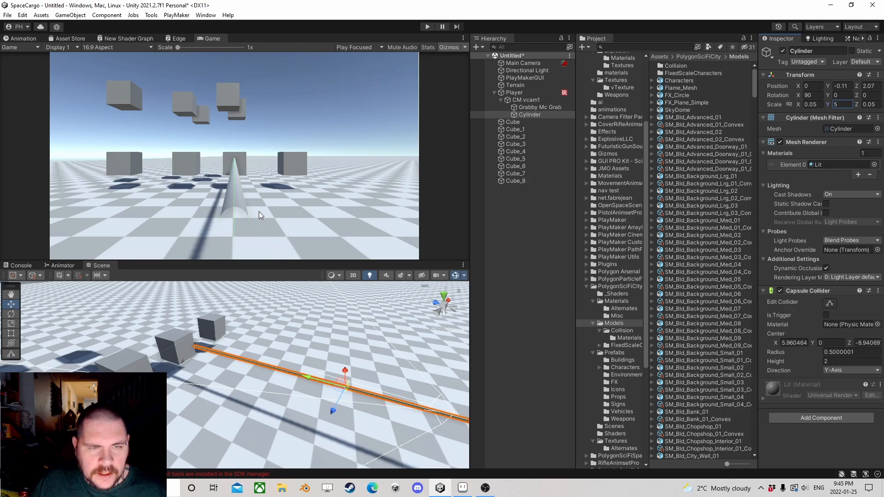
left_click(817, 105)
type("0.01")
left_click(865, 105)
type("0.01")
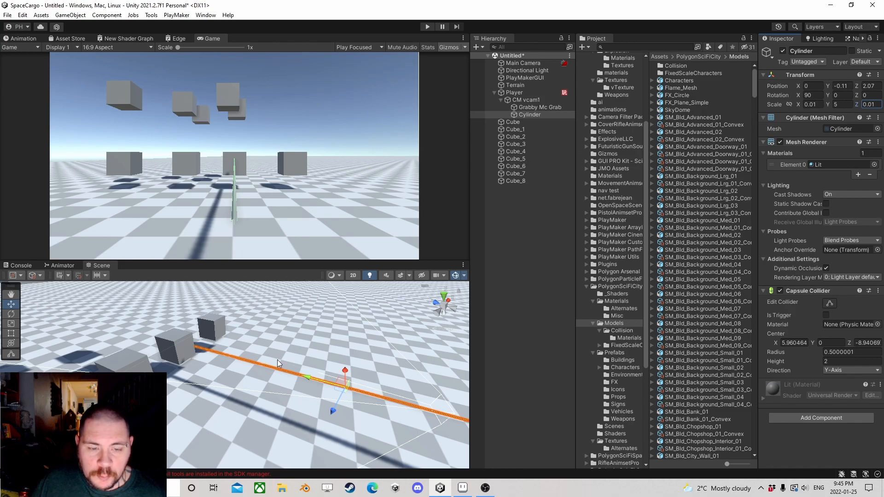
Step: Move the cylinder forward to Z 5.31 and raise it to Y -0.01 so it starts at the camera
scroll(278, 362, "down", 5)
mouse_move(278, 363)
middle_mouse_down()
mouse_move(275, 322)
mouse_move(280, 351)
middle_mouse_up()
left_click_drag(288, 363, 216, 356)
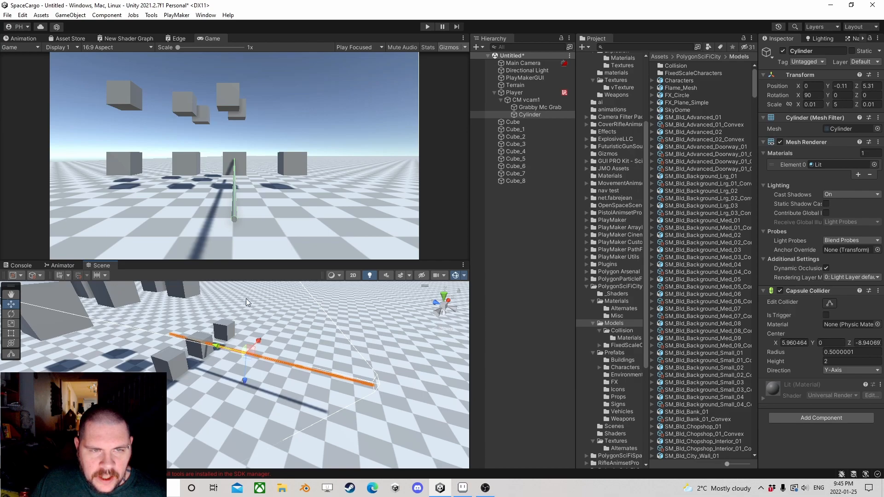
mouse_move(250, 381)
left_mouse_down()
mouse_move(241, 372)
mouse_move(247, 376)
left_mouse_up()
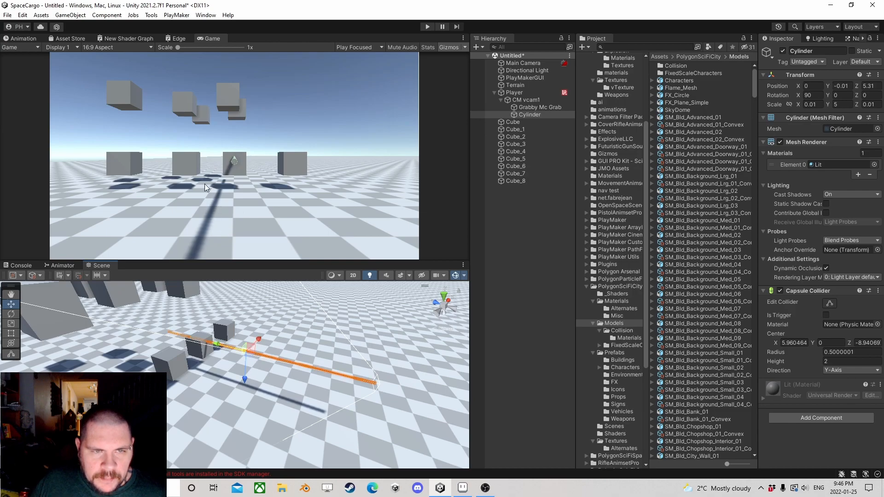
Step: Examine from several angles how the thin cylinder runs from the camera through the cube ahead
scroll(199, 355, "up", 5)
middle_click_drag(188, 346, 240, 387)
scroll(240, 386, "up", 3)
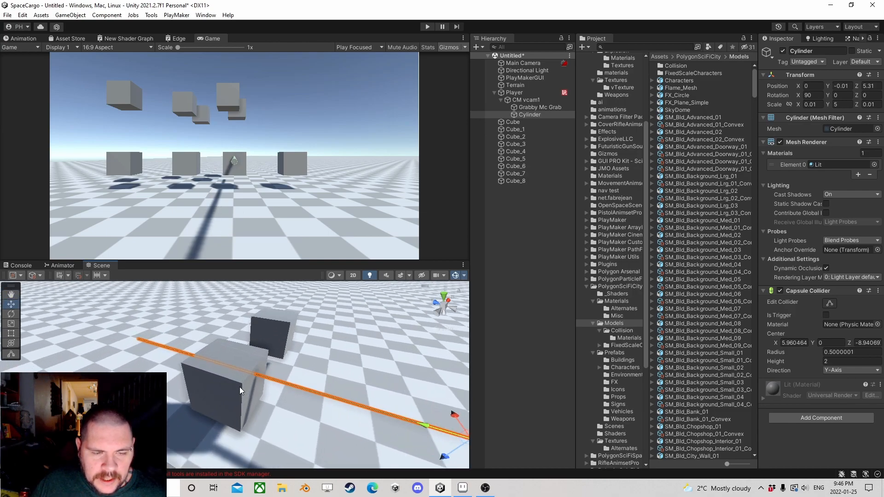
right_click_drag(247, 384, 302, 363)
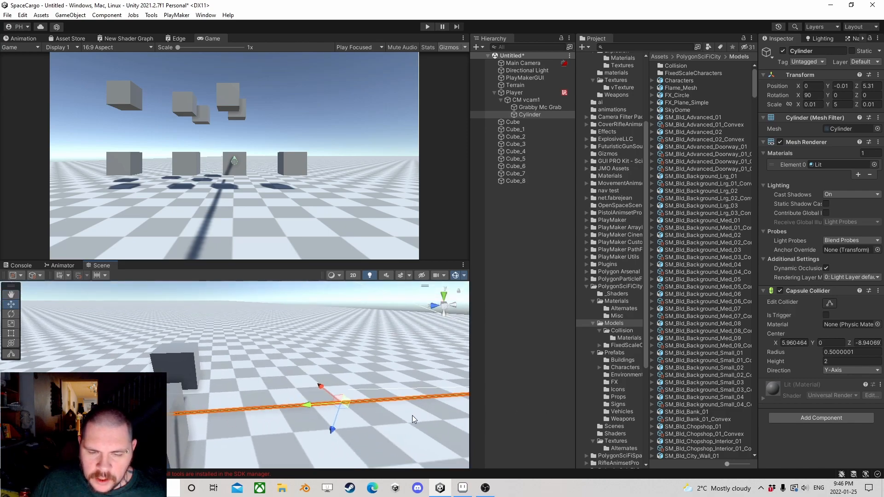
right_click_drag(417, 416, 289, 408)
middle_click_drag(289, 408, 222, 380)
scroll(261, 373, "up", 3)
scroll(341, 399, "down", 4)
middle_click_drag(343, 400, 258, 330)
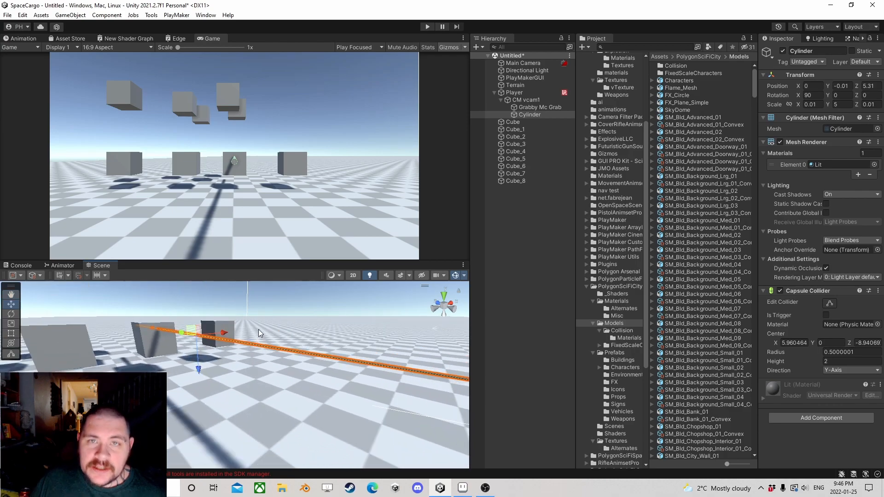
middle_click_drag(332, 328, 261, 346)
scroll(250, 345, "down", 3)
right_click_drag(261, 346, 301, 356)
Step: Thicken the cylinder by setting its X and Z scale to 0.2
left_click(814, 105)
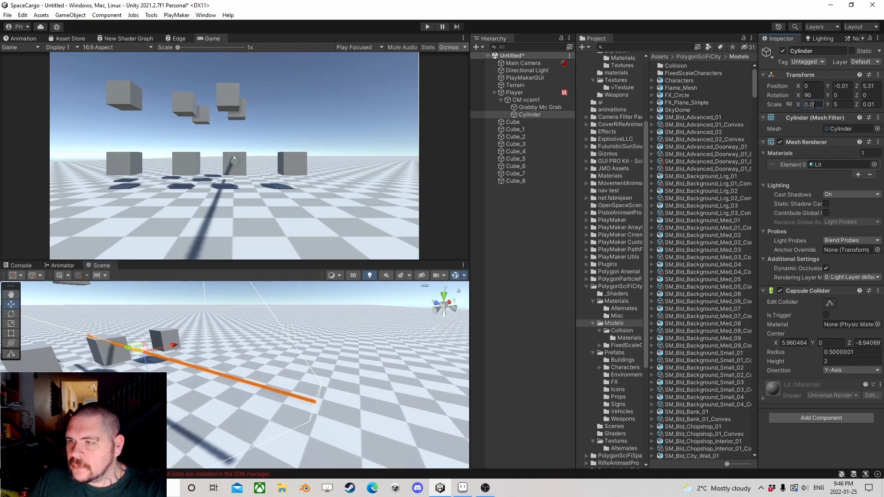
type("0.2")
left_click(867, 104)
type("0.2")
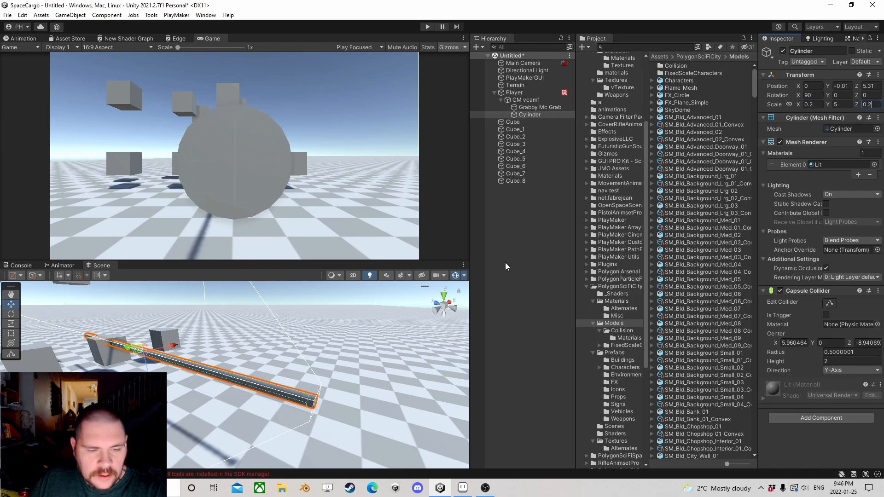
Step: Delete the cylinder under CM vcam1
scroll(245, 347, "up", 5)
middle_click_drag(134, 357, 203, 369)
scroll(230, 352, "down", 3)
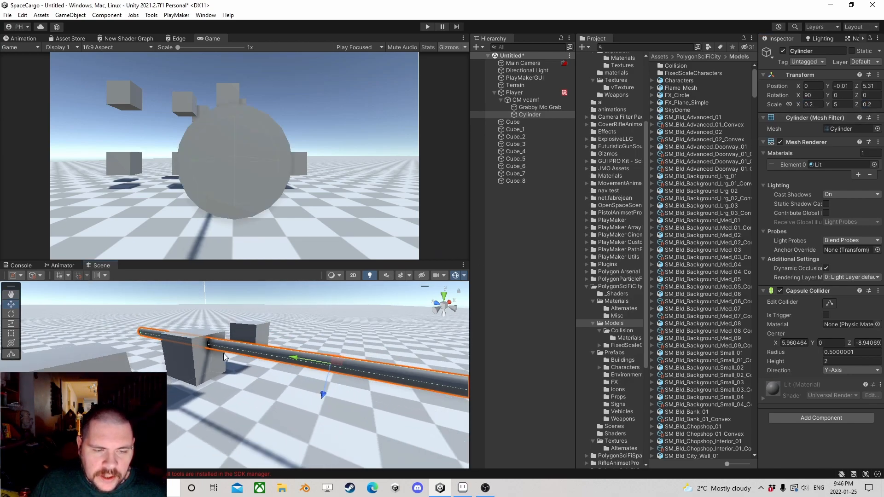
left_click(531, 114)
key("Delete")
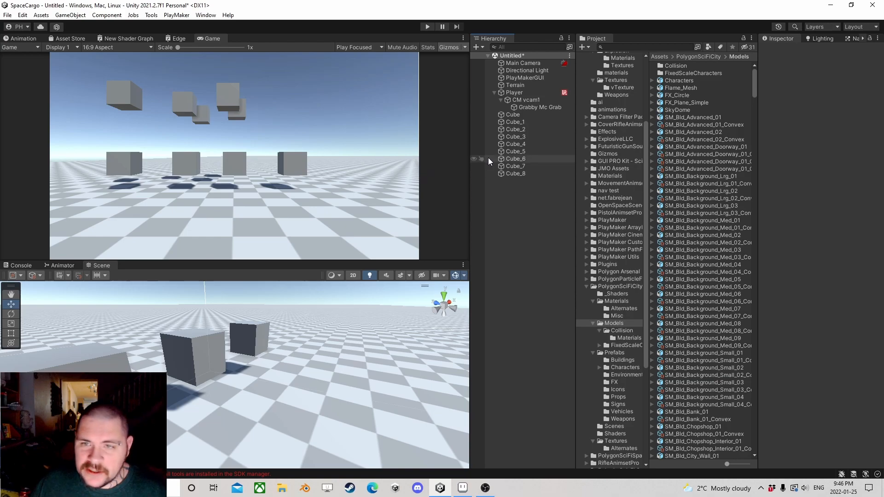
Step: Add a Raycast 2 action to State 2 of the Player's Grab FSM
left_click(518, 93)
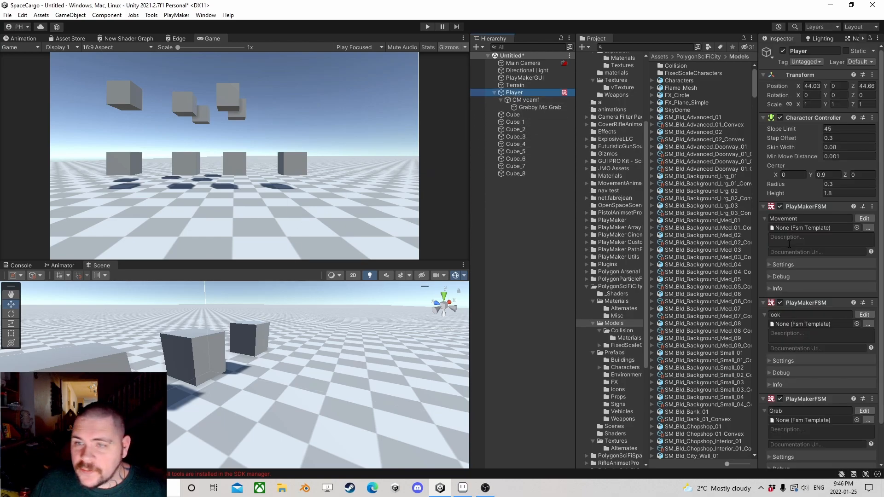
left_click(864, 411)
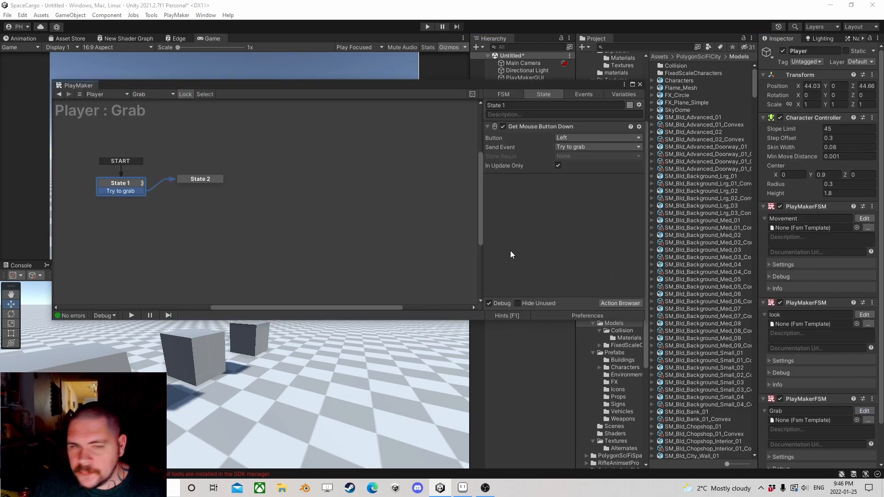
left_click(202, 177)
left_click(620, 303)
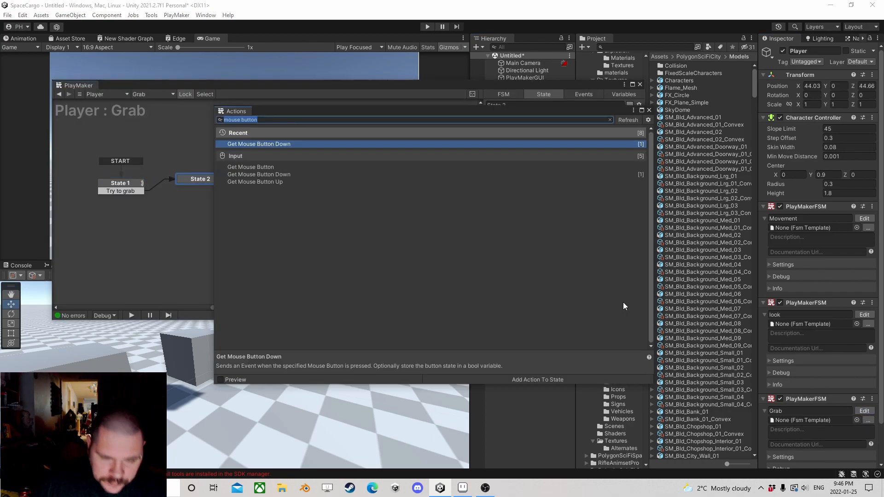
type("raycast")
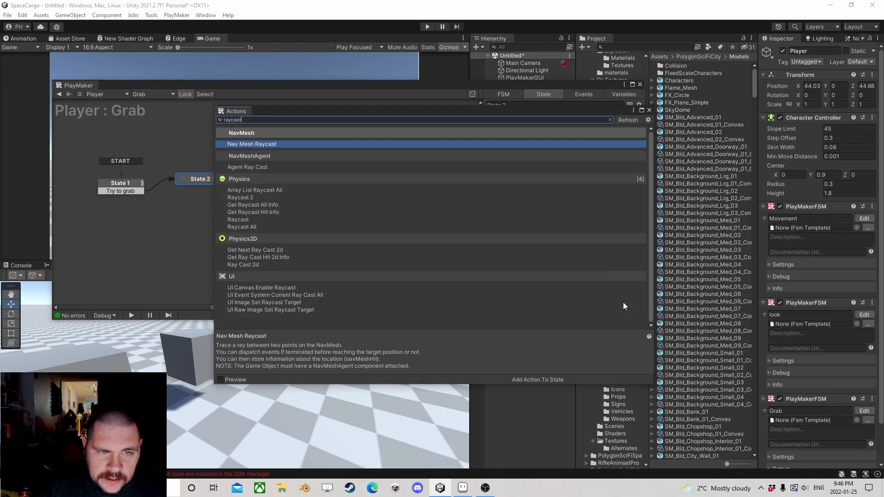
key("Down")
key("Down")
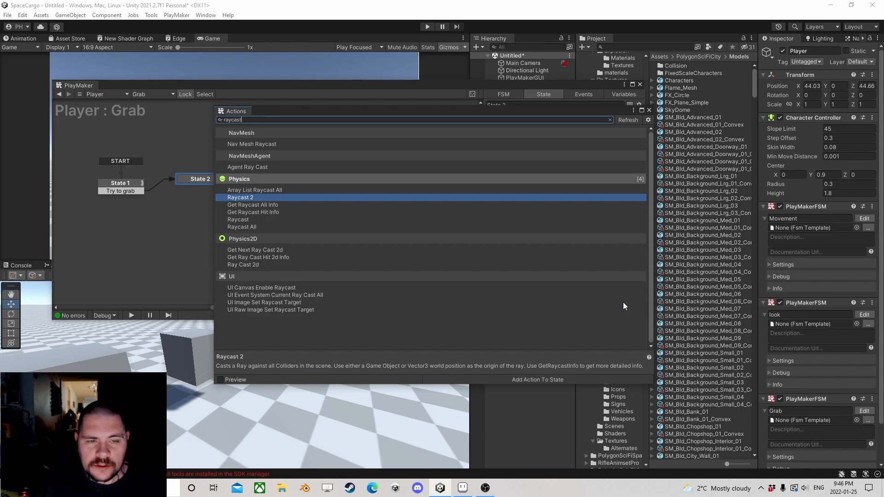
key("Down")
key("Down")
key("Down")
key("Up")
key("Up")
key("Up")
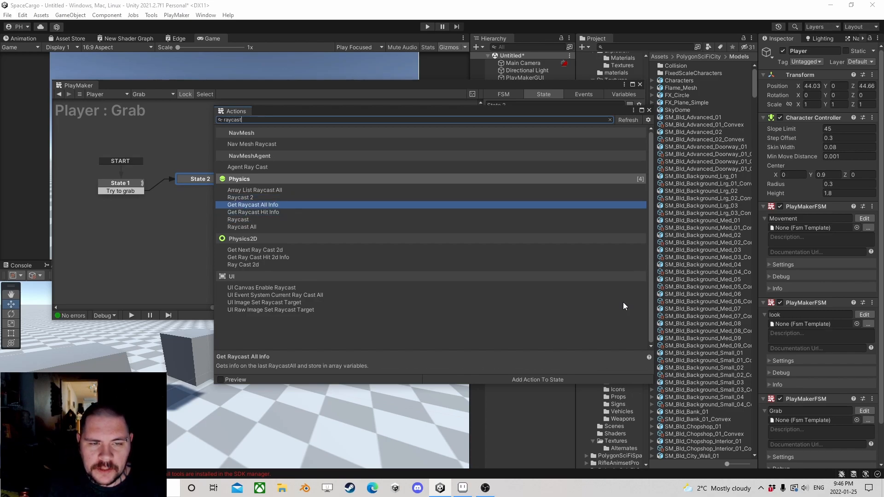
key("Return")
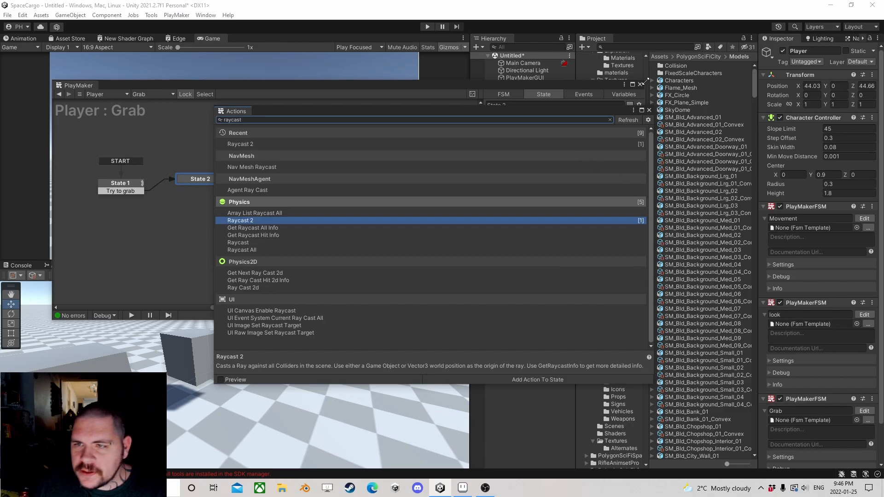
left_click(650, 109)
Step: Specify CM vcam1 as the From Game Object of the Raycast 2 action
scroll(546, 192, "up", 3)
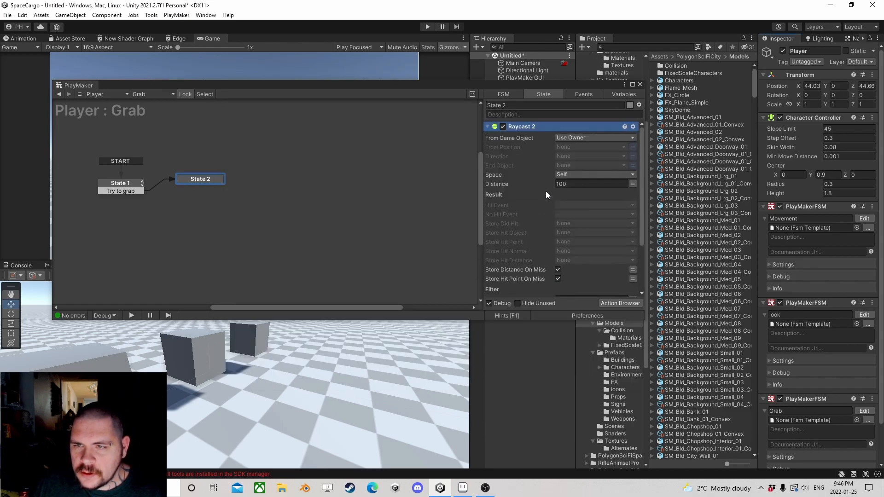
left_click_drag(576, 84, 372, 85)
left_click(370, 138)
left_click(374, 159)
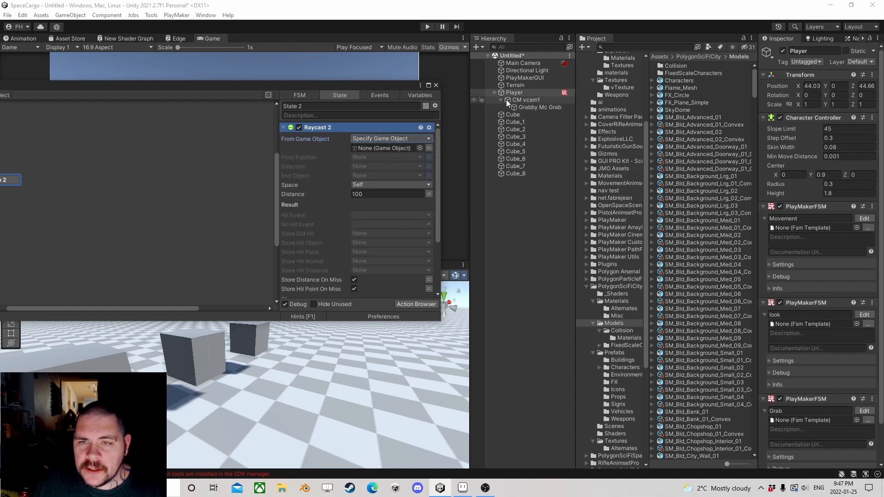
left_click_drag(532, 101, 402, 144)
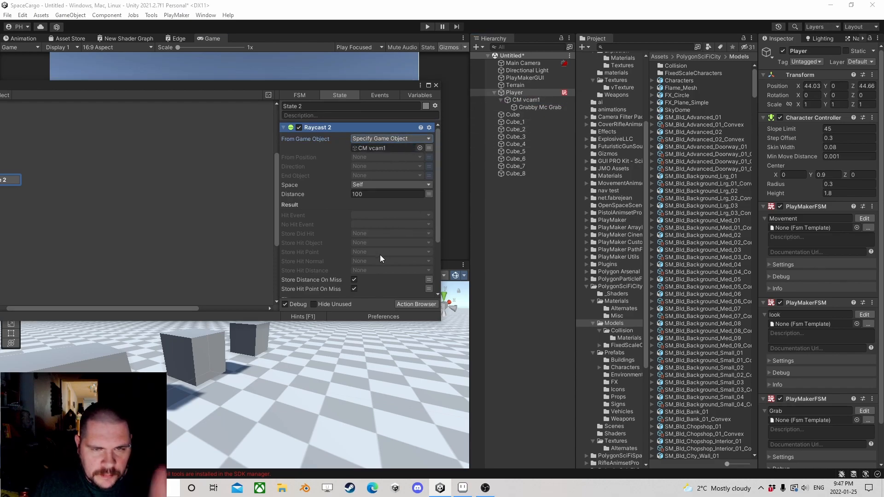
Step: Give the raycast a direction of 1 on Z and a distance of 2
left_click(429, 167)
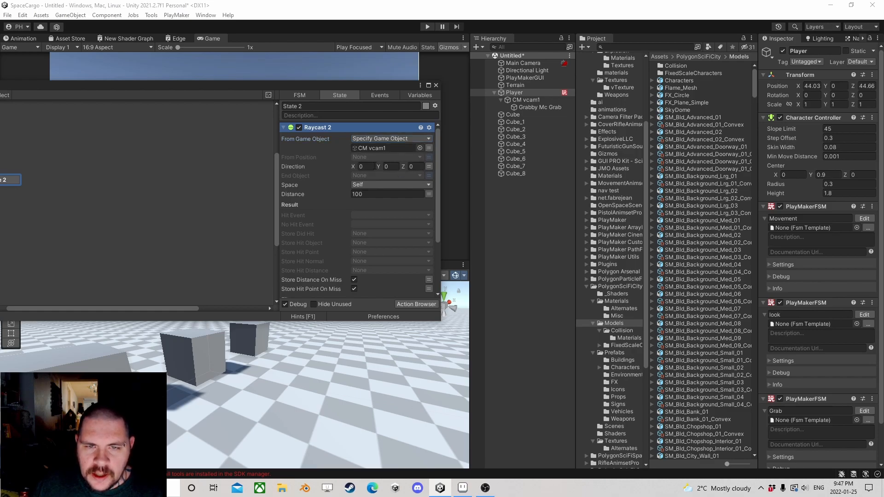
left_click(413, 166)
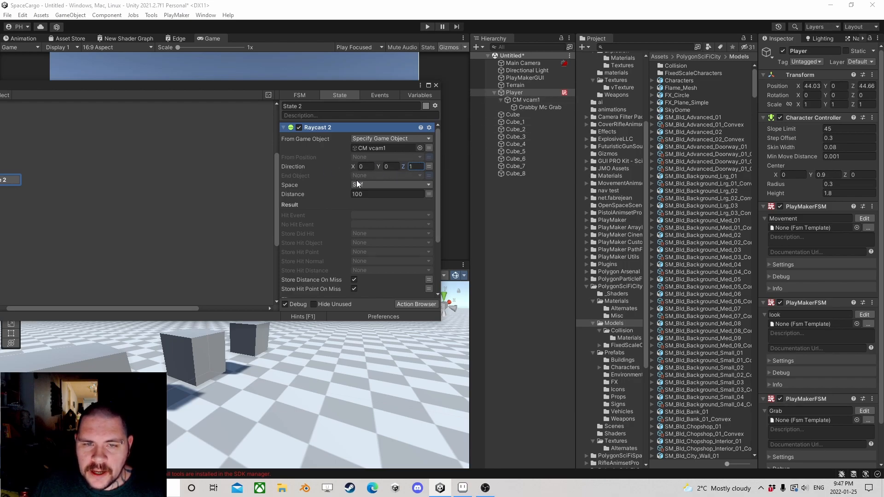
key("Tab")
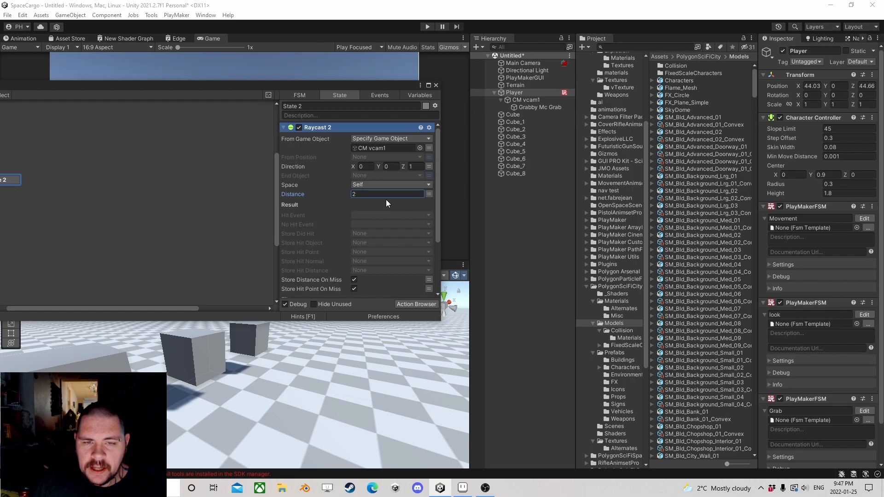
left_click_drag(330, 91, 381, 63)
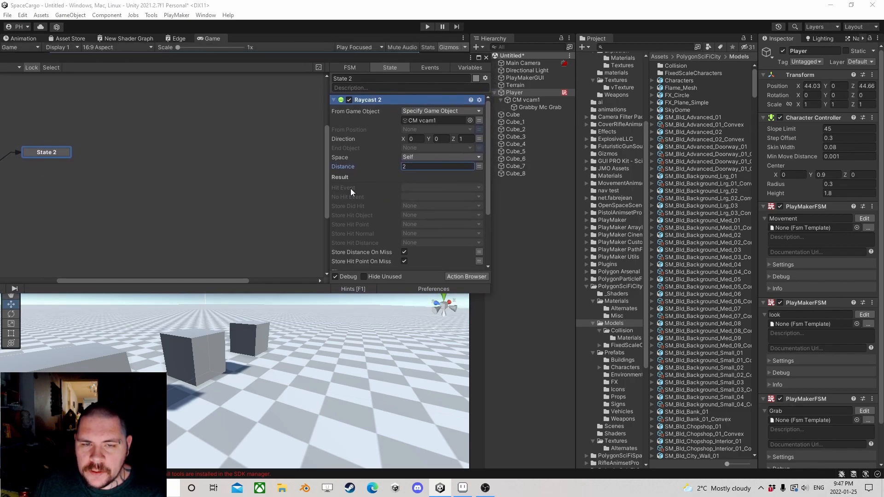
left_click(465, 276)
type("ra")
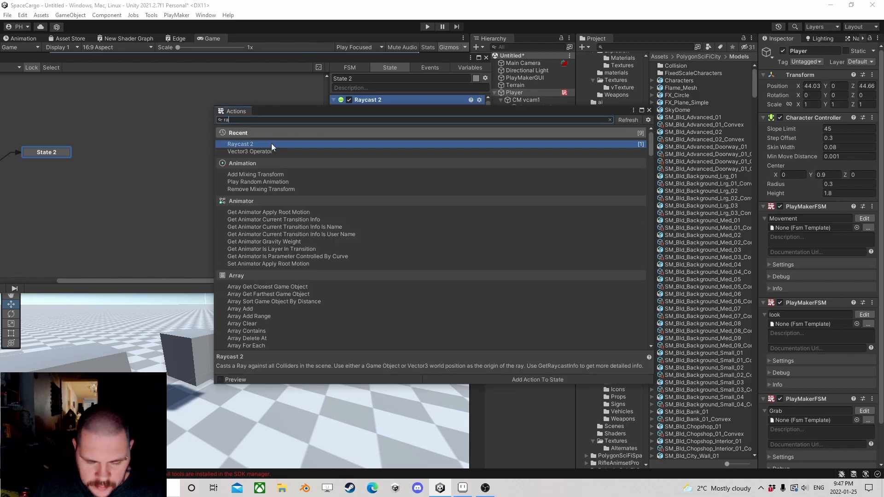
type("ycast")
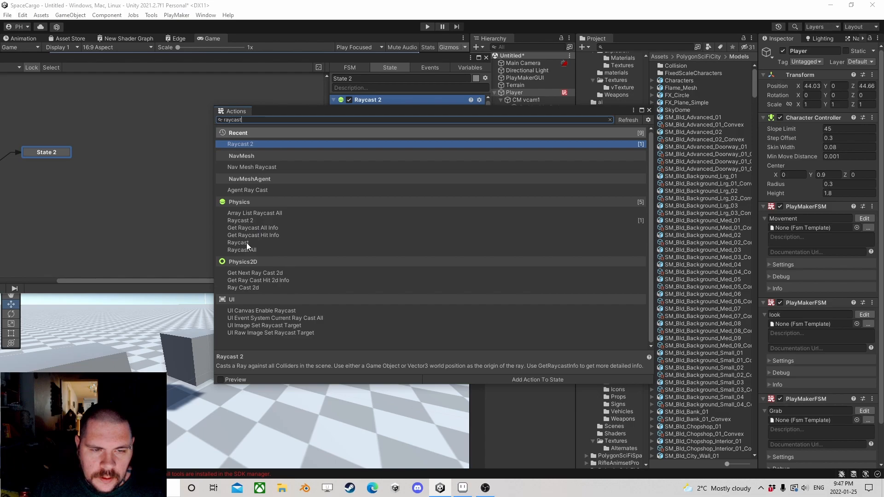
double_click(247, 243)
left_click(649, 110)
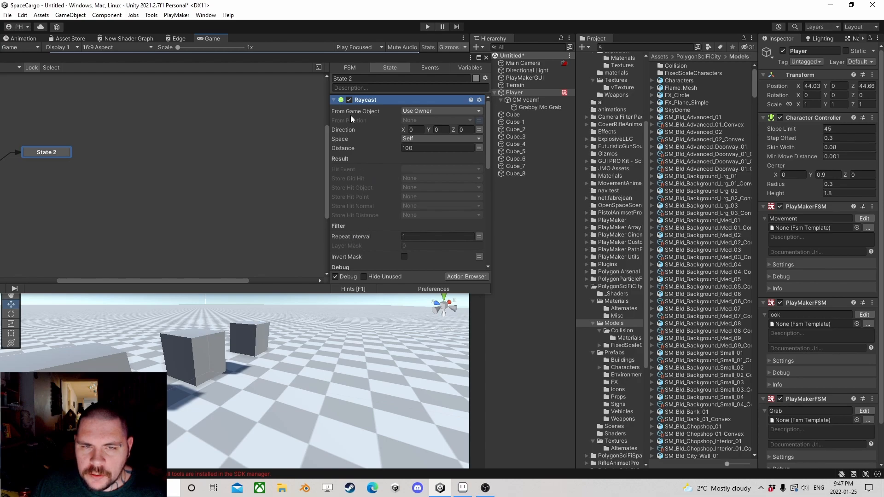
right_click(360, 99)
left_click(405, 265)
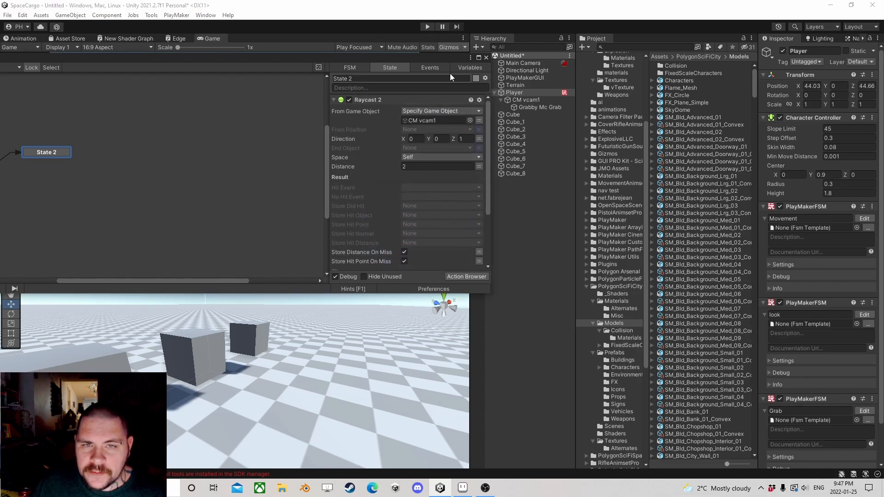
Step: Close the FSM editor and assign the Player object and all its children to the Player layer
scroll(392, 170, "down", 3)
scroll(395, 166, "up", 3)
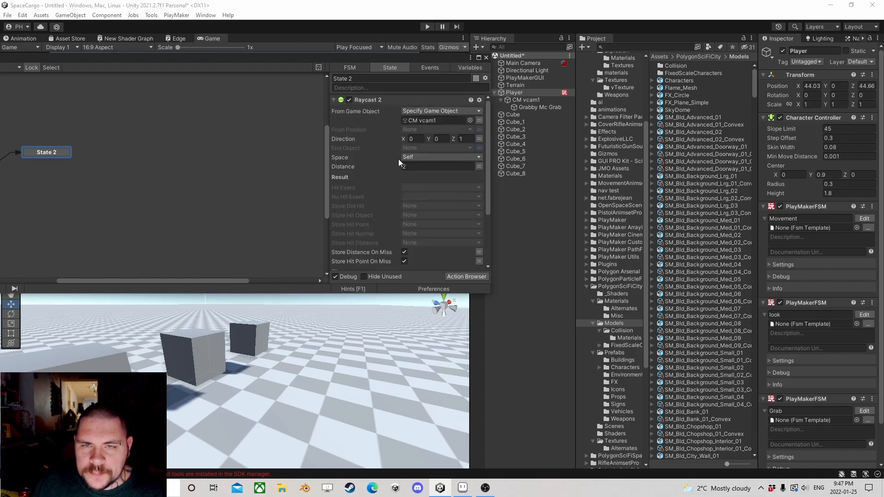
left_click(487, 57)
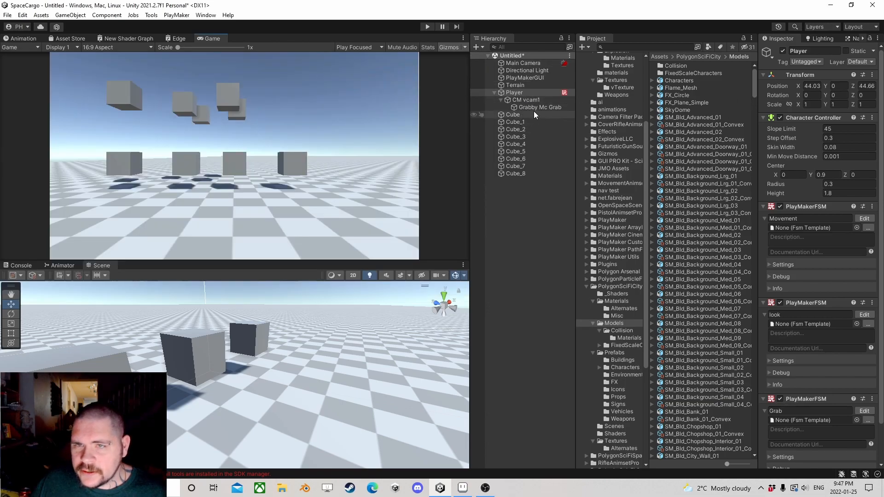
left_click(860, 63)
left_click(825, 123)
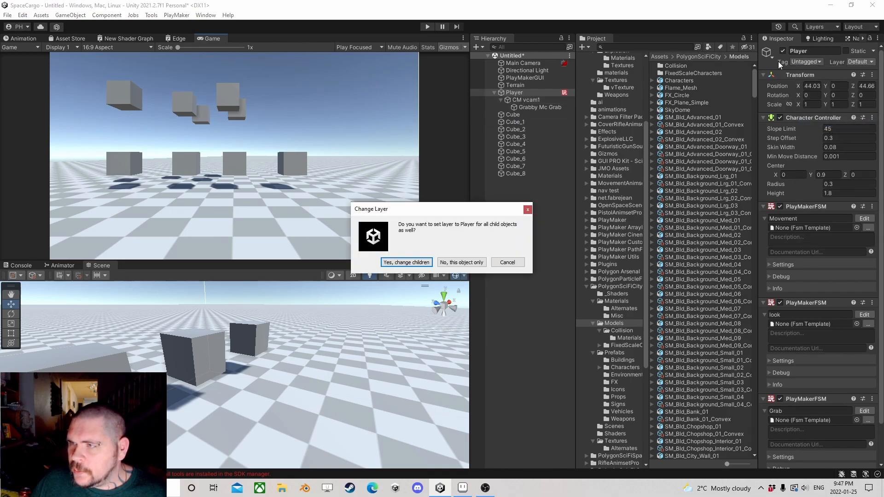
left_click(407, 263)
Step: Add a new layer named Interactions as User Layer 13
left_click(513, 115)
left_click(515, 173, "shift")
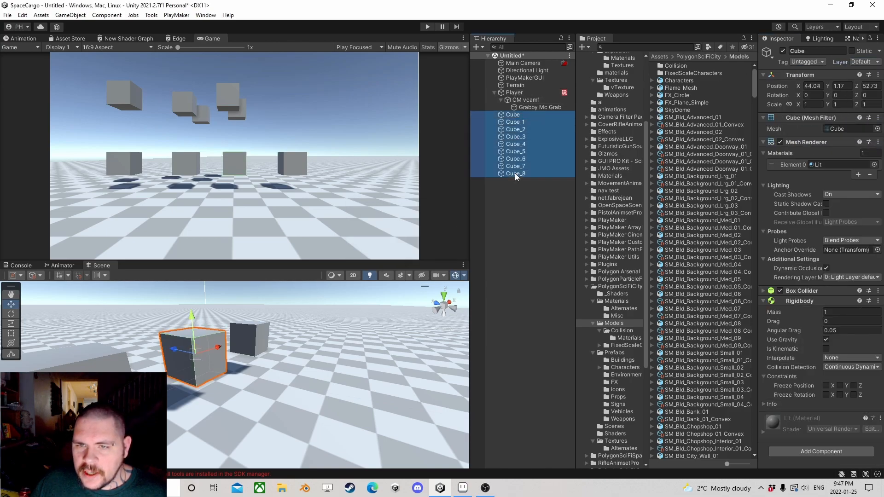
left_click(860, 62)
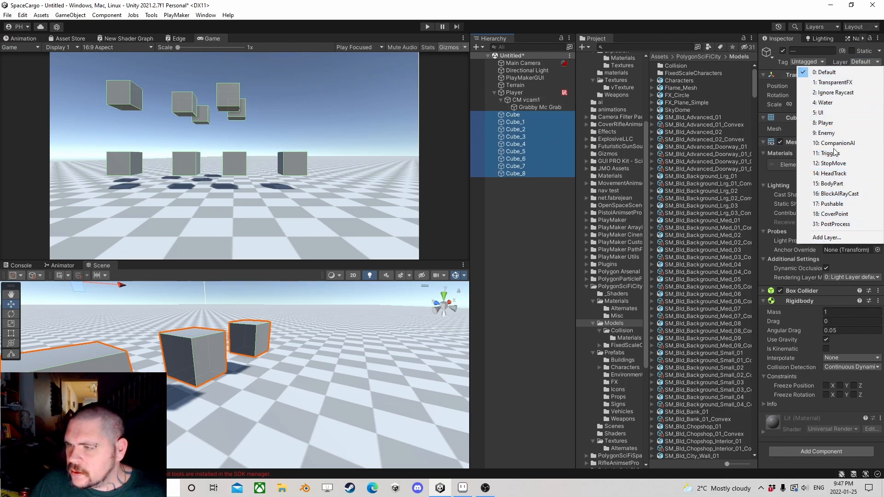
left_click(827, 237)
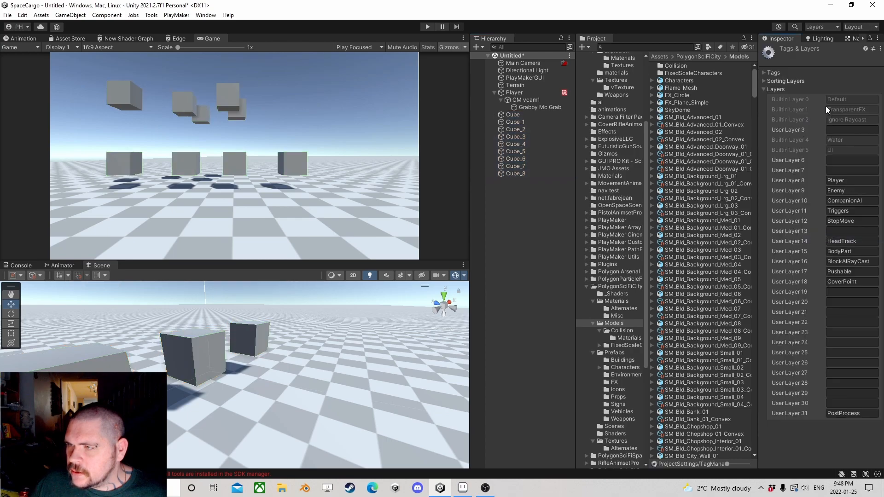
left_click(851, 231)
type("Interactions")
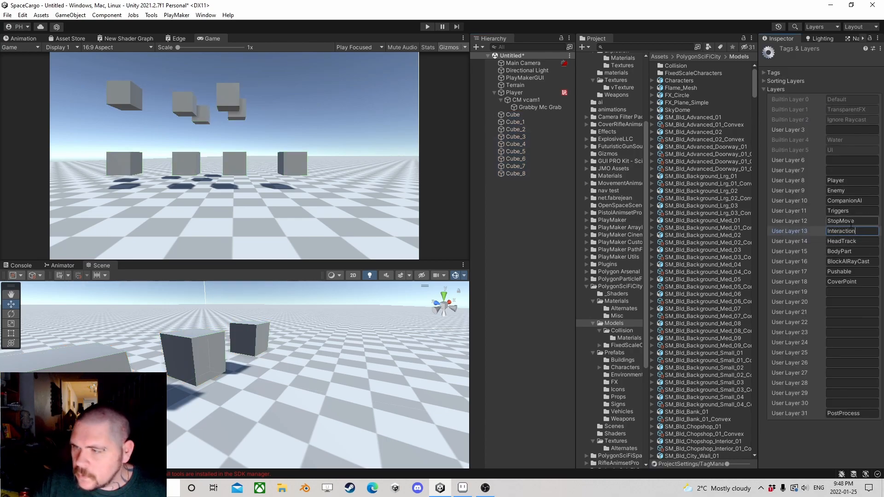
Step: Assign all the cubes, from Cube through Cube_8, to the Interactions layer
left_click(512, 114)
left_click(514, 174, "shift")
left_click(860, 62)
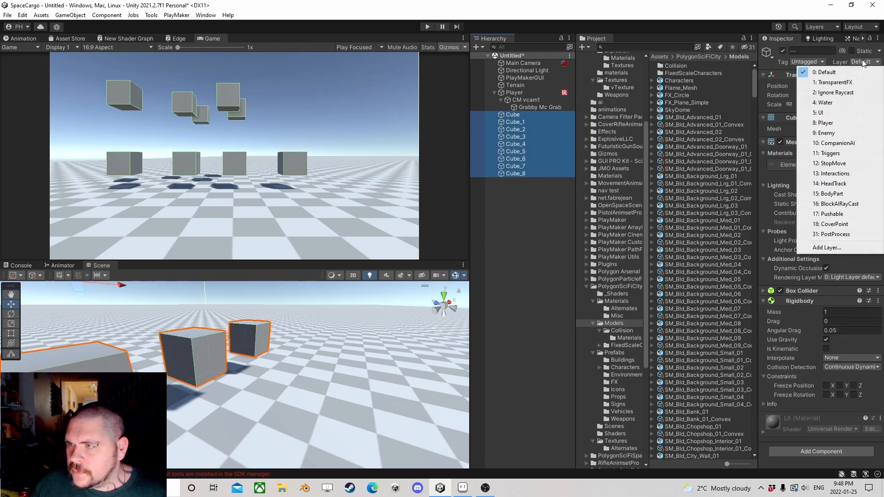
left_click(833, 173)
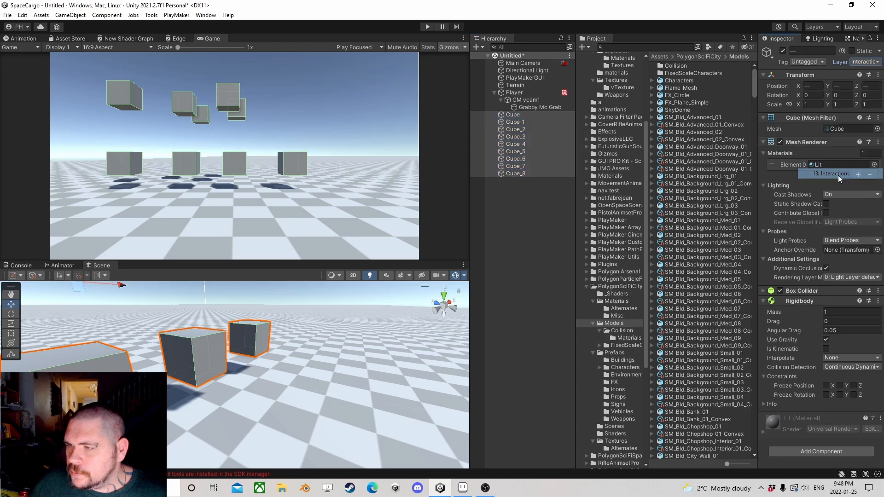
Step: Reopen the Player's Grab FSM for editing and select State 2
left_click(513, 115)
left_click(514, 92)
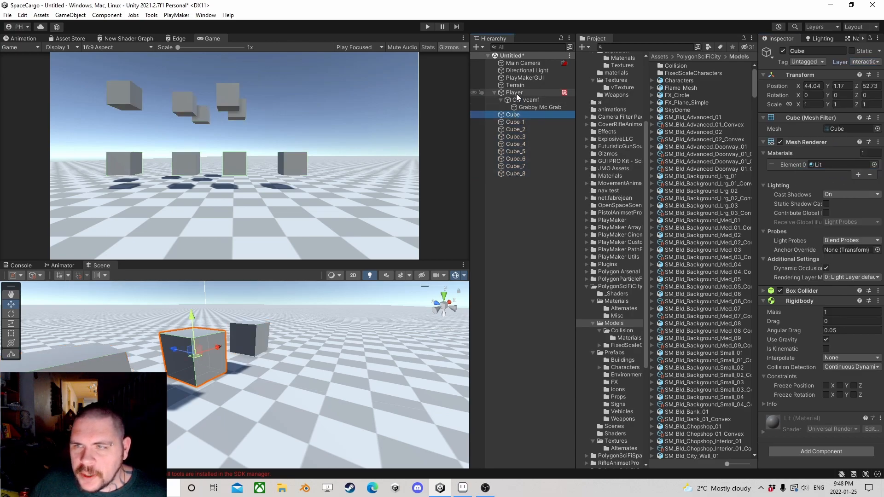
left_click(514, 130)
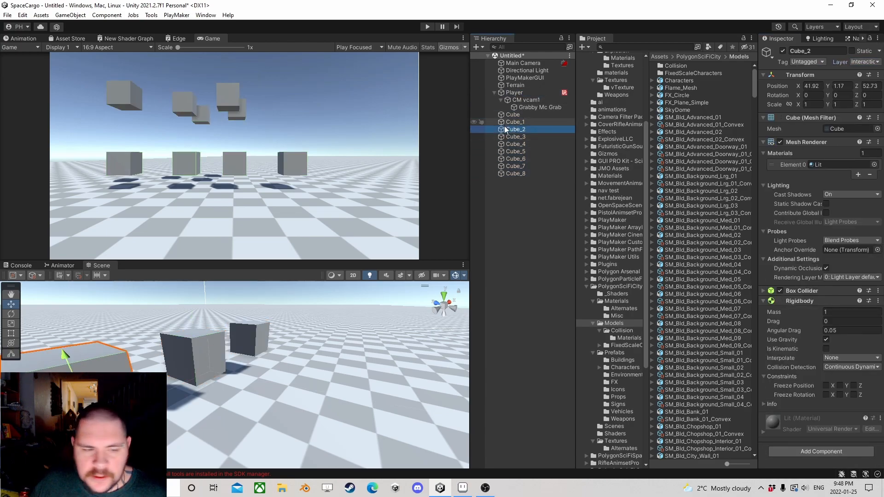
left_click(514, 92)
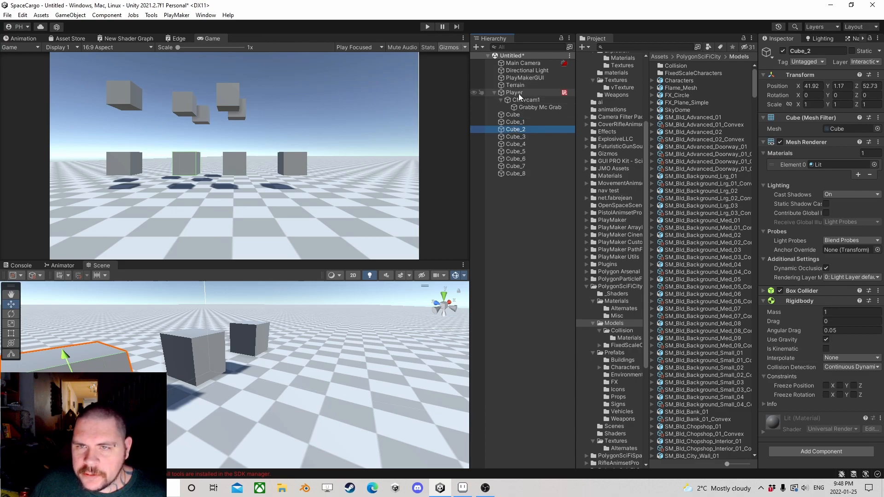
scroll(820, 322, "down", 2)
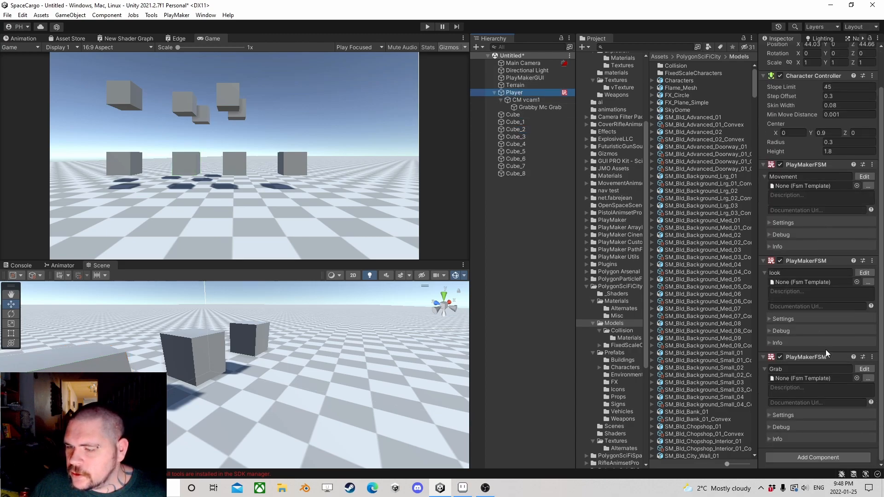
left_click(864, 369)
left_click(156, 155)
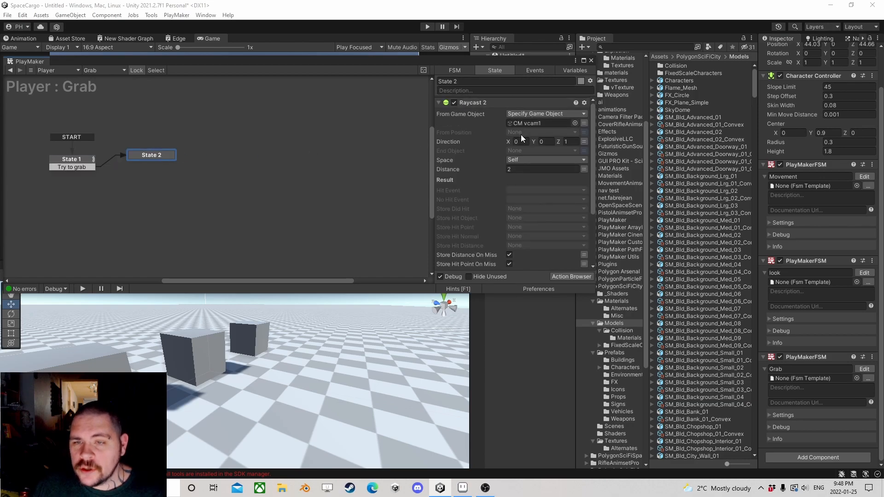
Step: Create a new event "We Hit Something" as the Hit Event of the Raycast 2 action
left_click(518, 189)
left_click(534, 256)
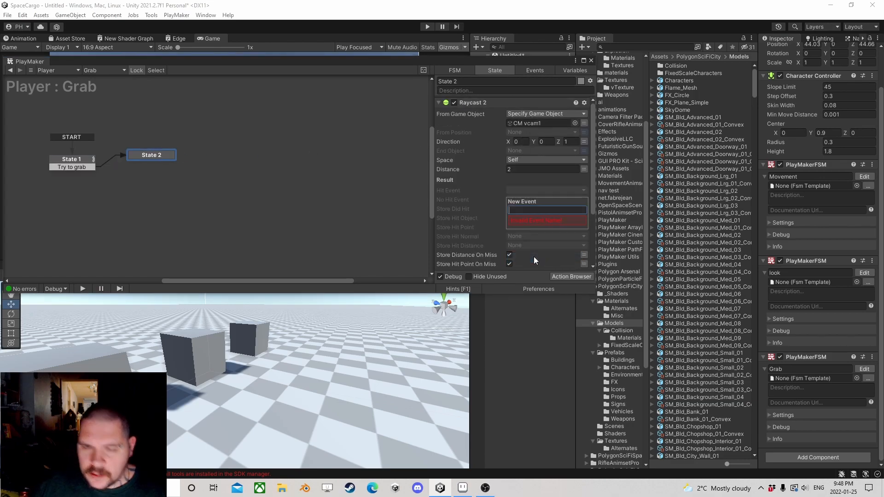
type("We Hit ")
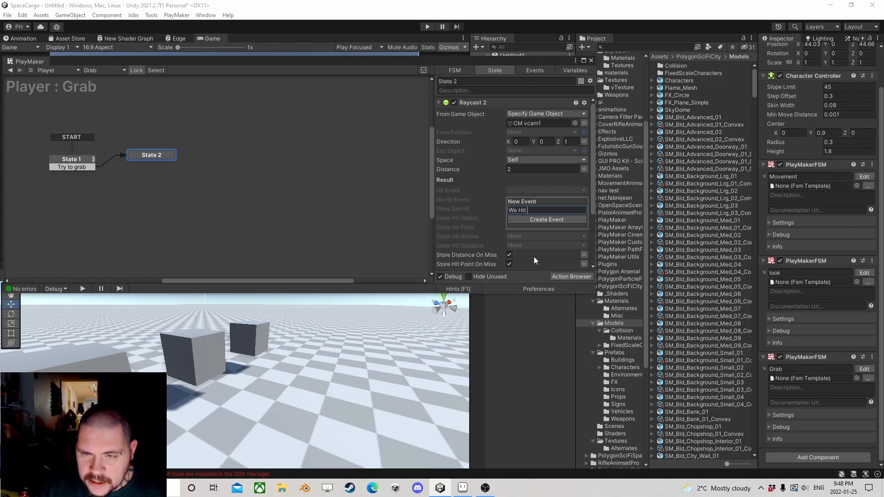
type("Something")
key("Return")
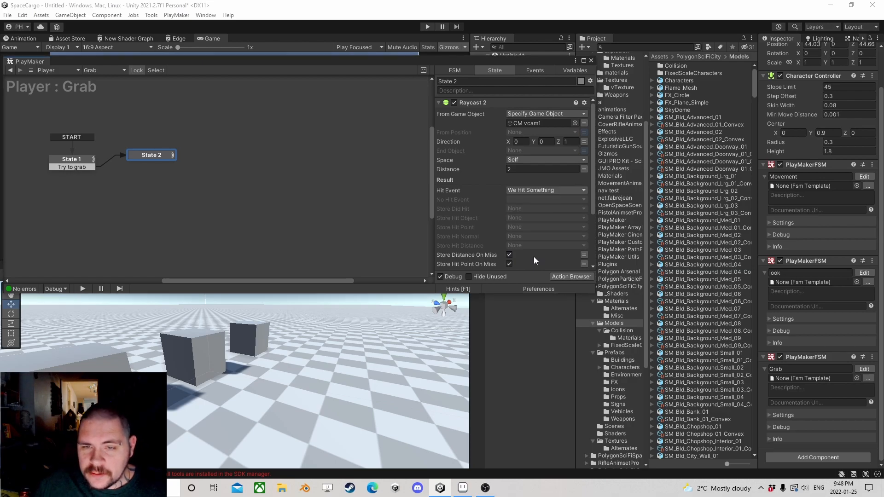
Step: Create a new event "We Missed" as the raycast's No Hit Event
left_click(529, 200)
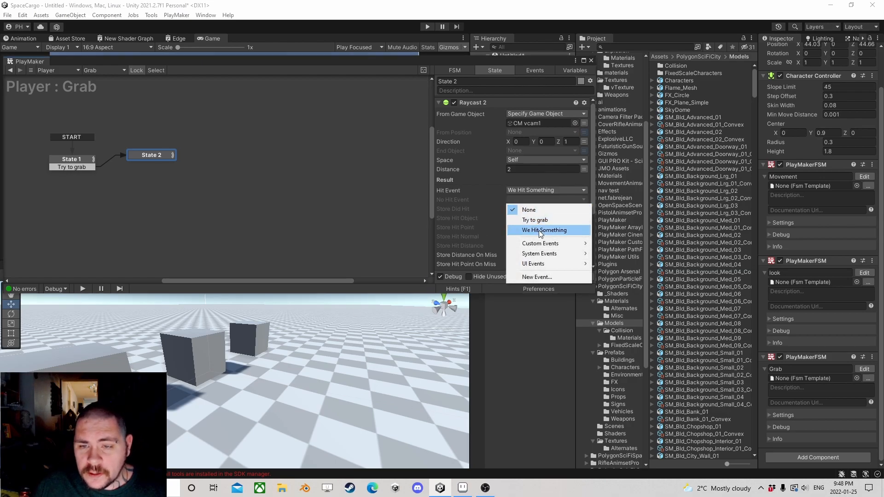
left_click(535, 275)
type("We Missed")
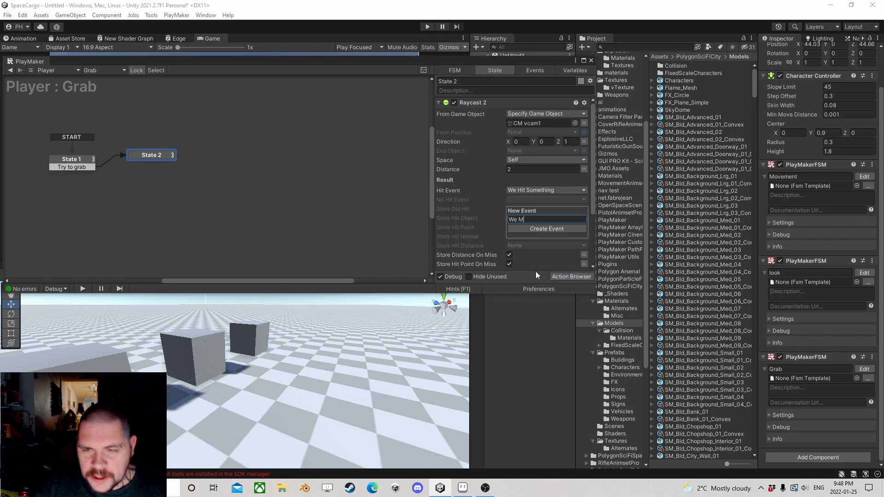
key("Return")
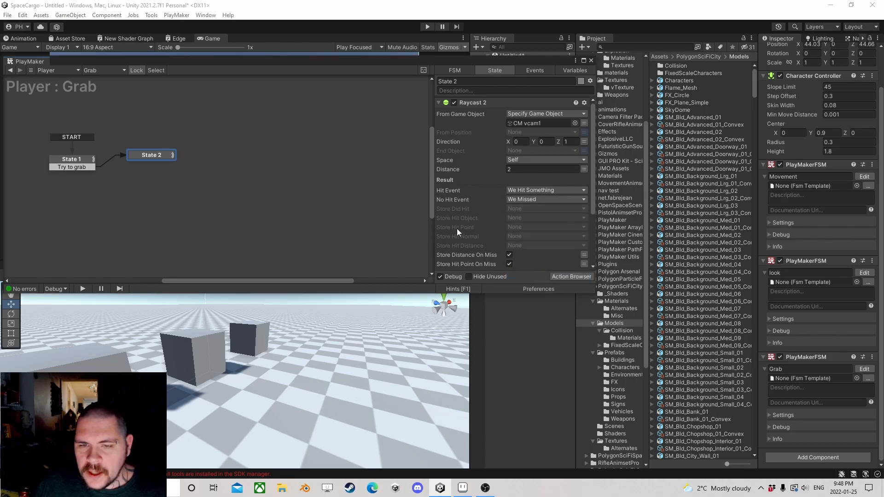
Step: Store the raycast's hit object in a new variable named "What We Hit"
left_click(523, 218)
left_click(551, 252)
type("What We Hit")
key("Return")
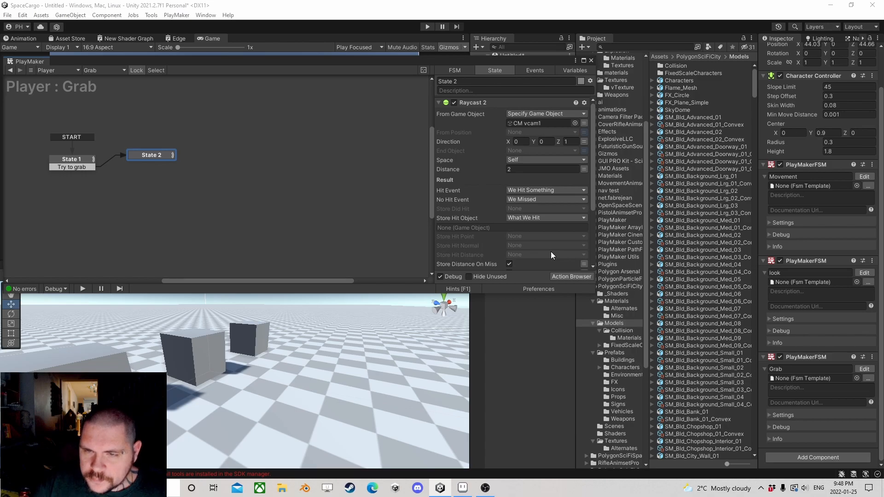
Step: Set the raycast's Repeat Interval to 0
scroll(526, 242, "down", 3)
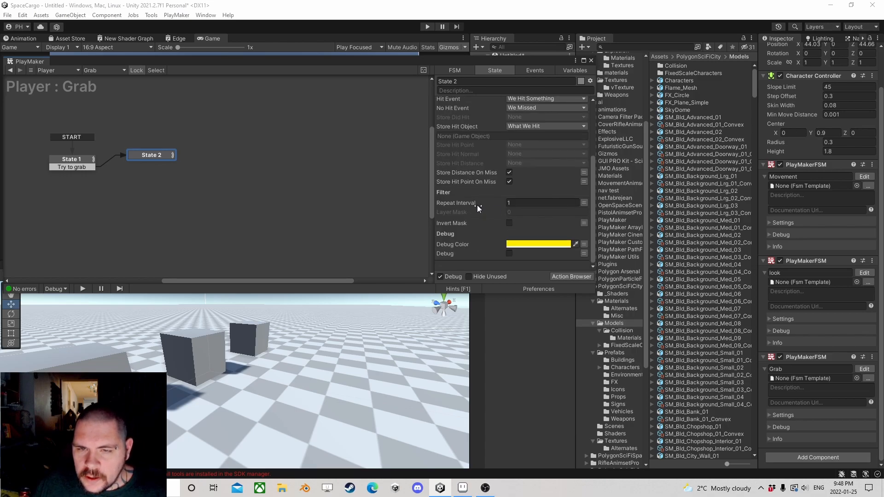
scroll(477, 205, "down", 2)
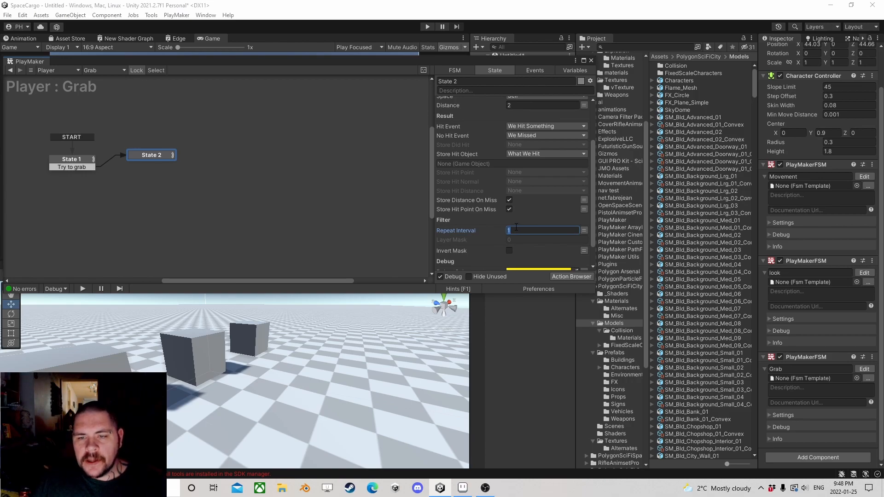
scroll(523, 211, "up", 3)
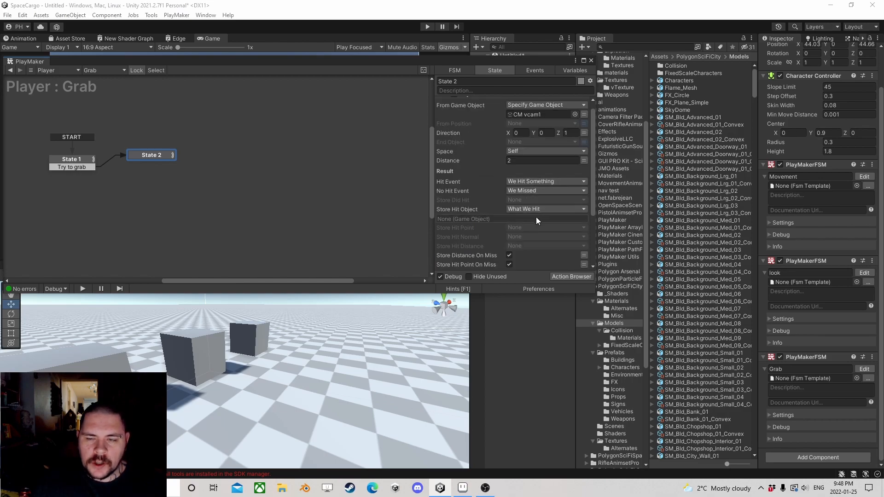
scroll(537, 216, "down", 3)
type("0")
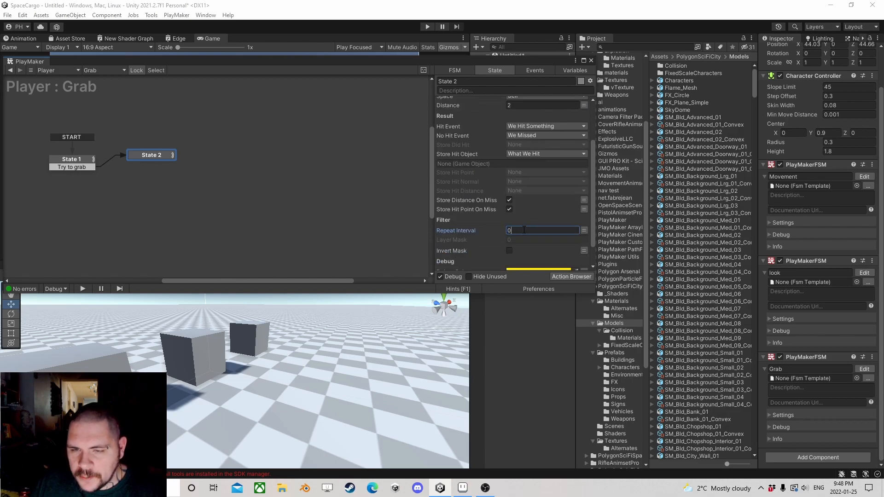
Step: Give the raycast's Layer Mask 1 element and set it to the Interactions layer
left_click(521, 239)
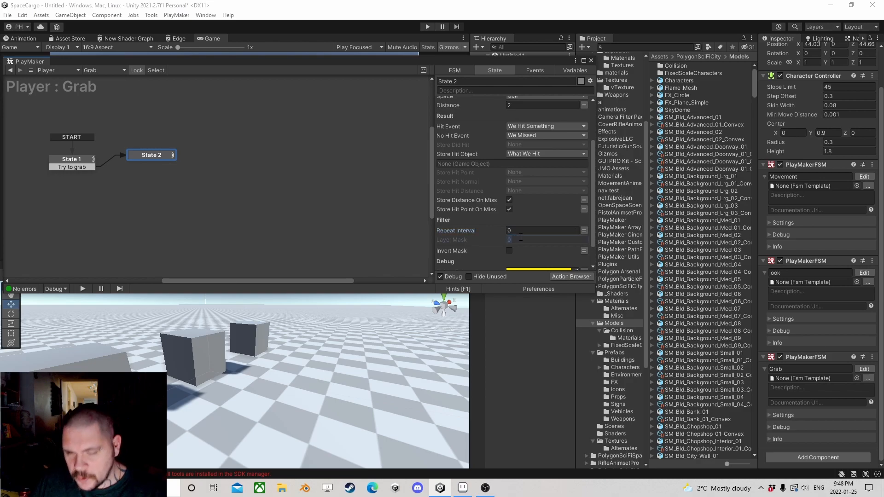
type("1")
key("Return")
left_click(523, 249)
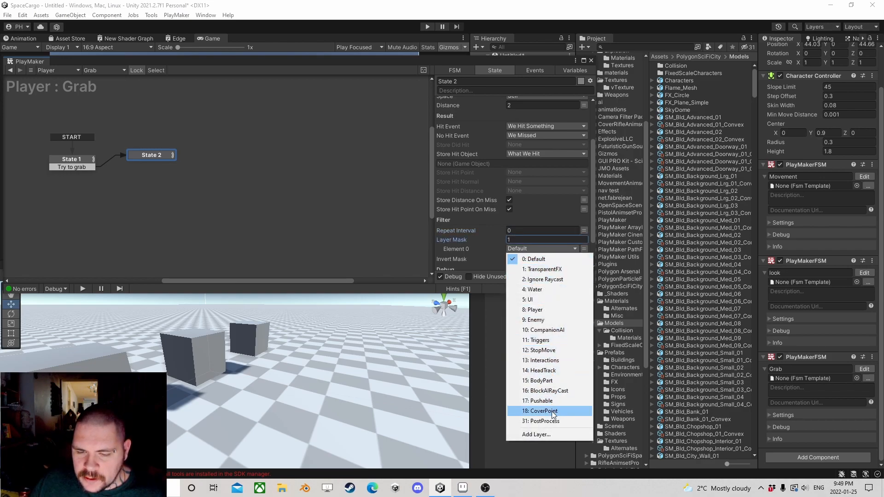
left_click(543, 362)
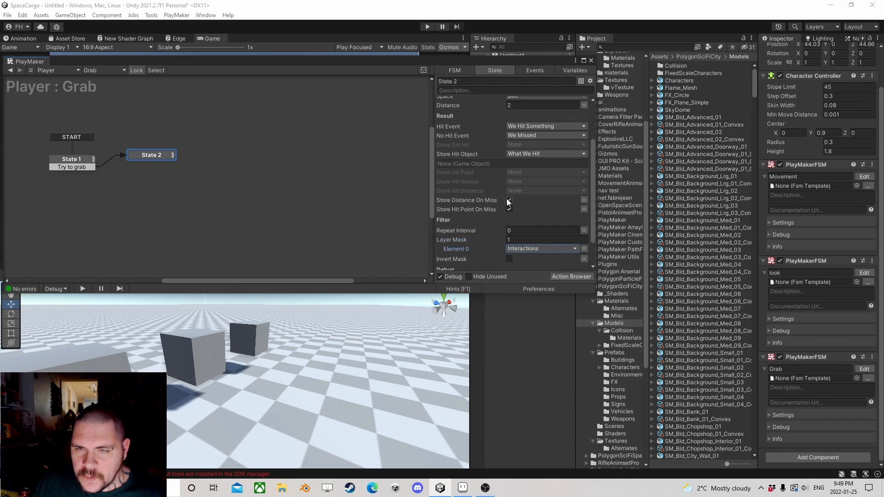
Step: Examine where CM vcam1 and the Player's character controller sit relative to each other in the scene
scroll(507, 201, "up", 3)
left_click_drag(517, 65, 501, 256)
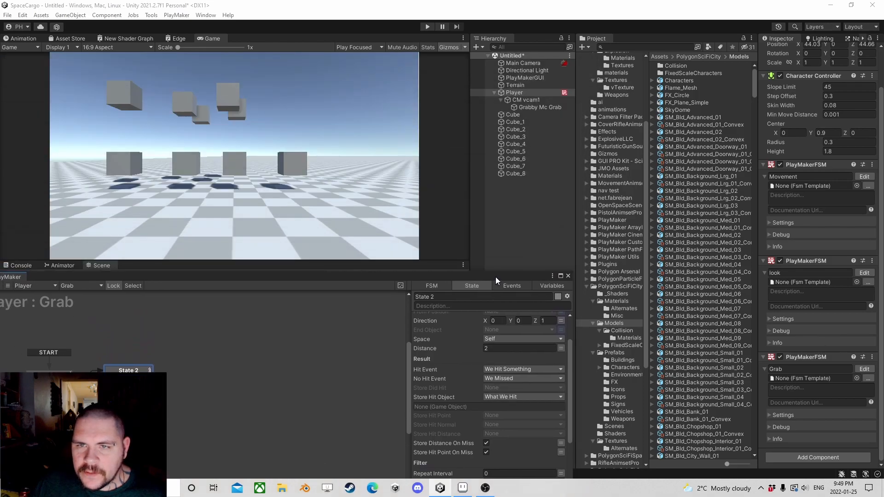
left_click(533, 99)
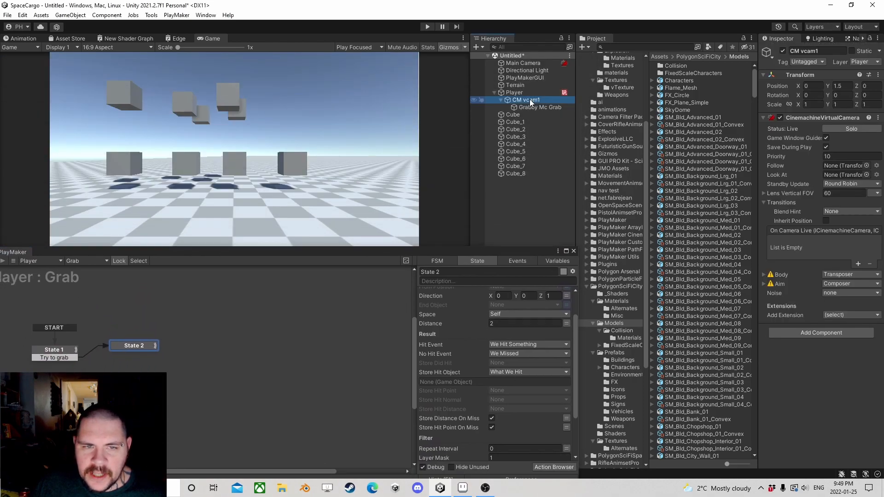
left_click_drag(343, 256, 377, 37)
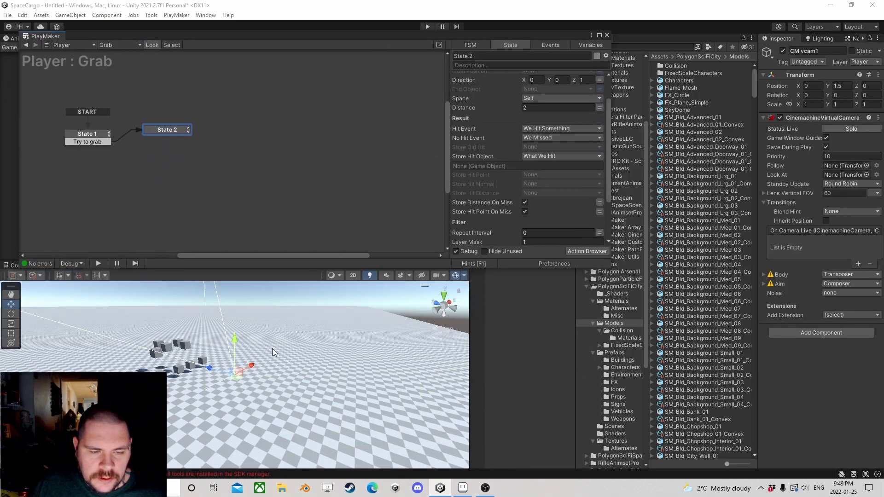
scroll(272, 341, "up", 6)
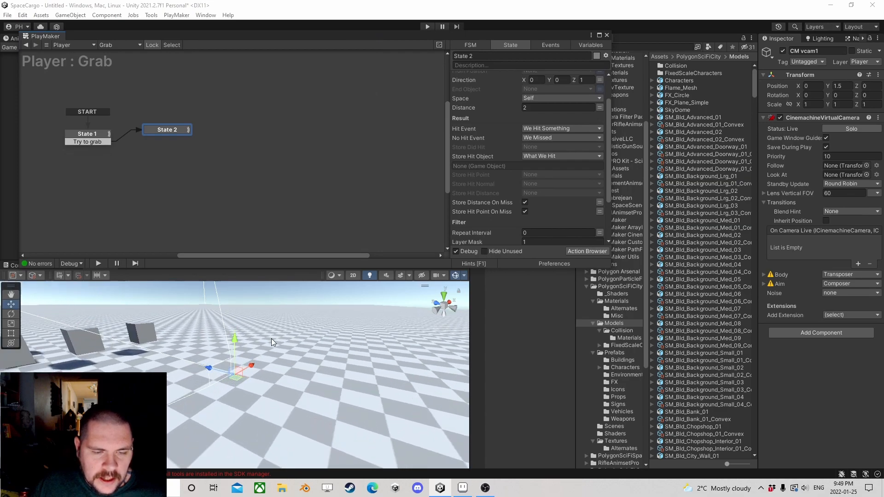
scroll(277, 338, "up", 6)
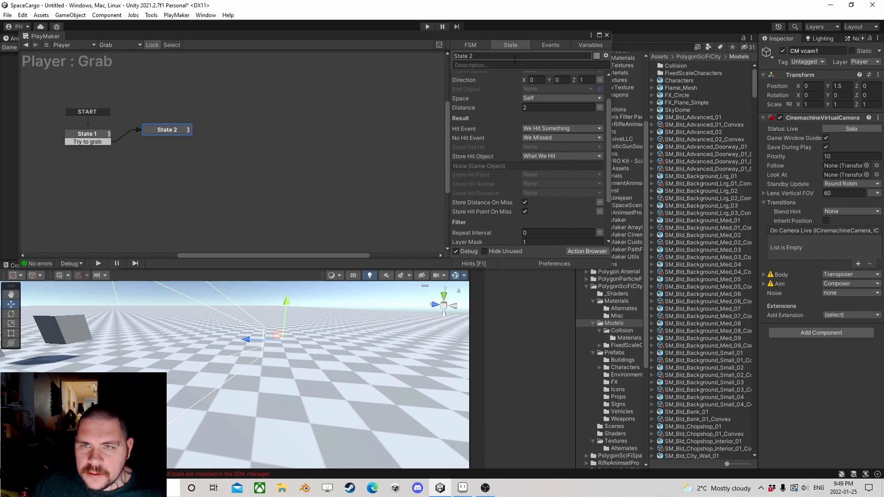
left_click_drag(517, 34, 544, 118)
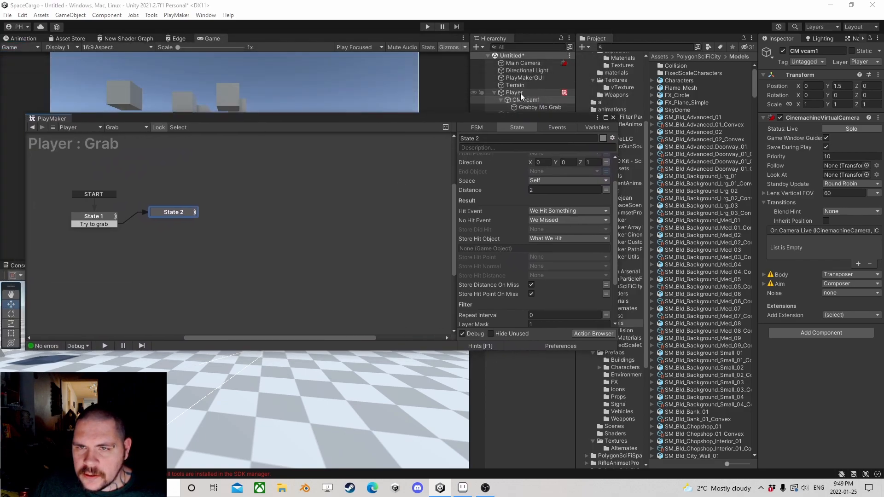
left_click(516, 92)
left_click_drag(388, 122, 376, 86)
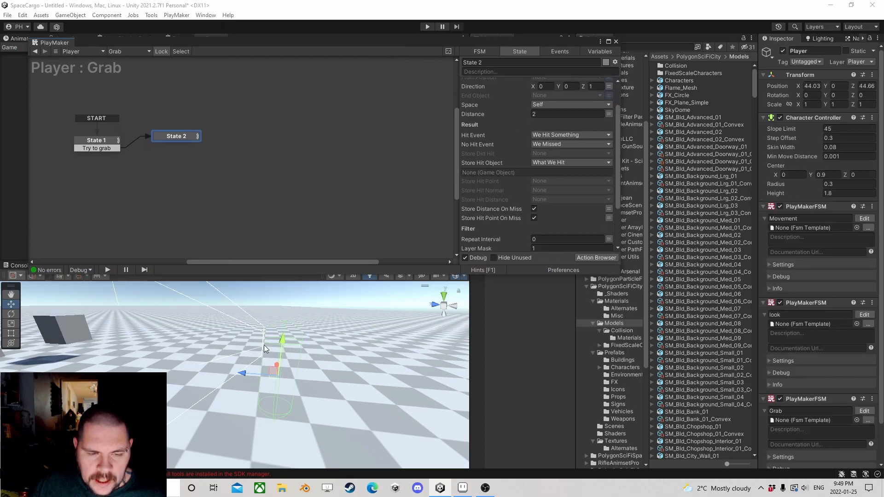
scroll(272, 336, "up", 5)
middle_click_drag(323, 336, 283, 339)
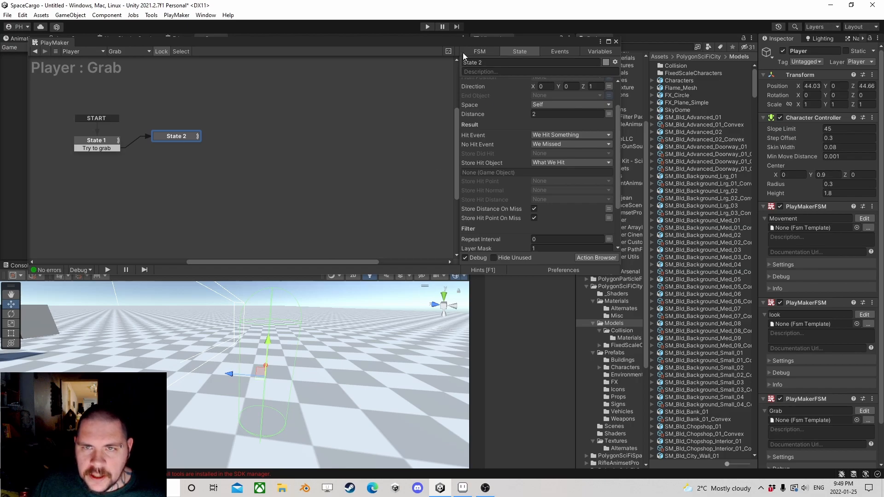
left_click_drag(462, 45, 467, 184)
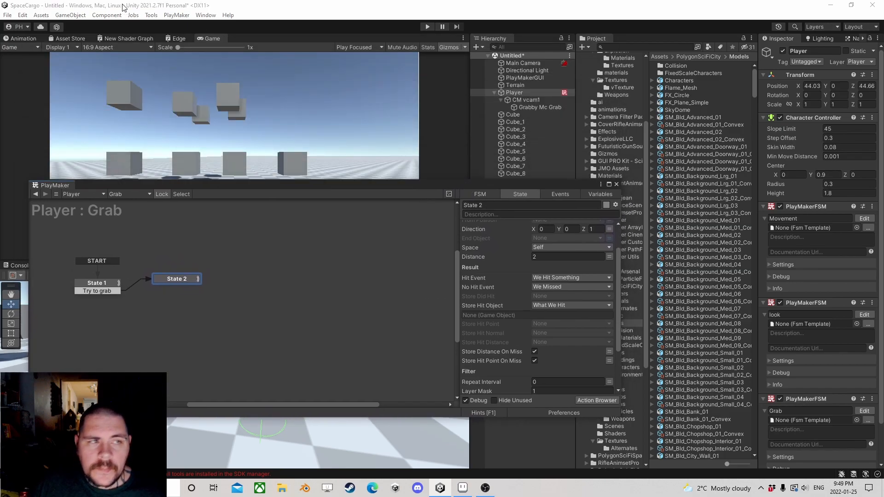
Step: Review the Queries Hit Backfaces option in the project's Physics settings
left_click(23, 15)
left_click(69, 307)
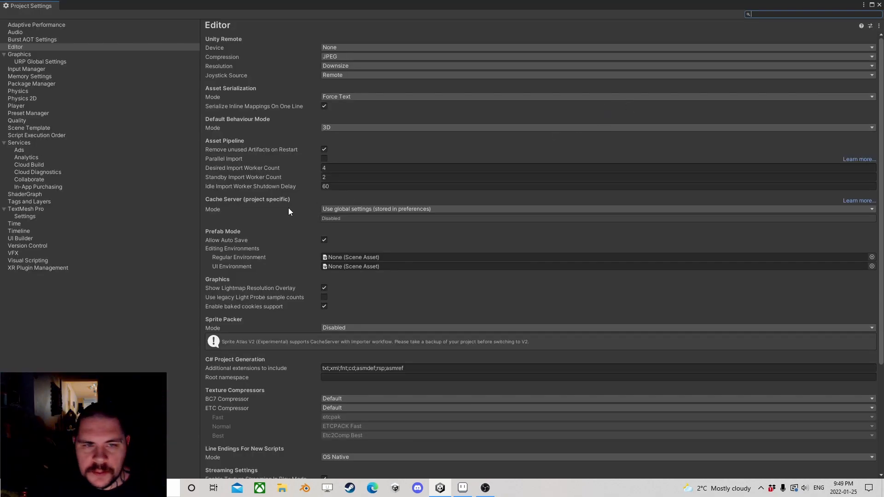
left_click(18, 92)
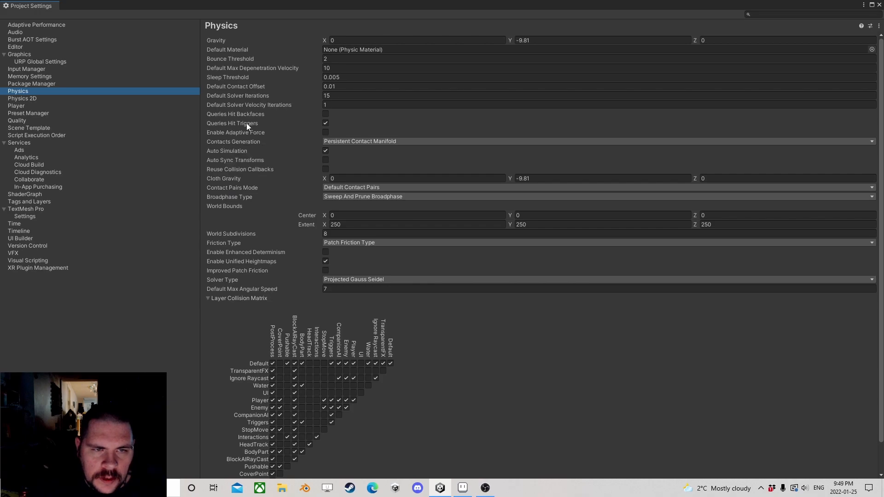
left_click(326, 114)
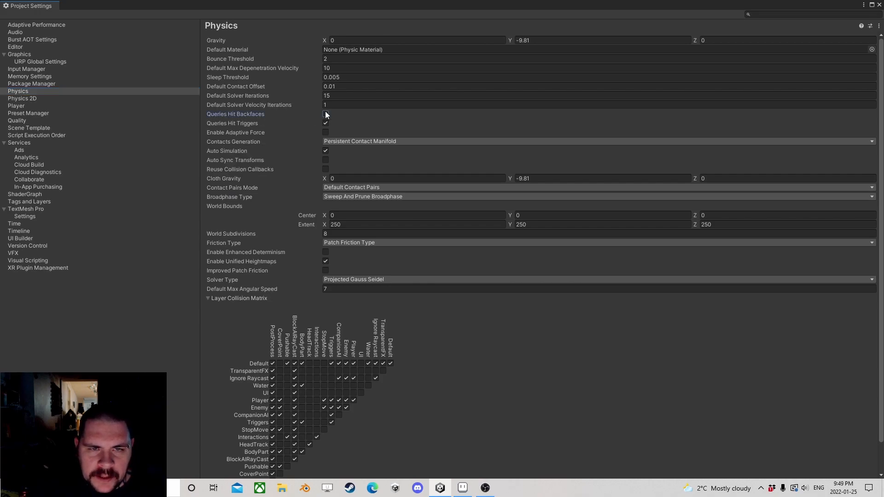
left_click(326, 115)
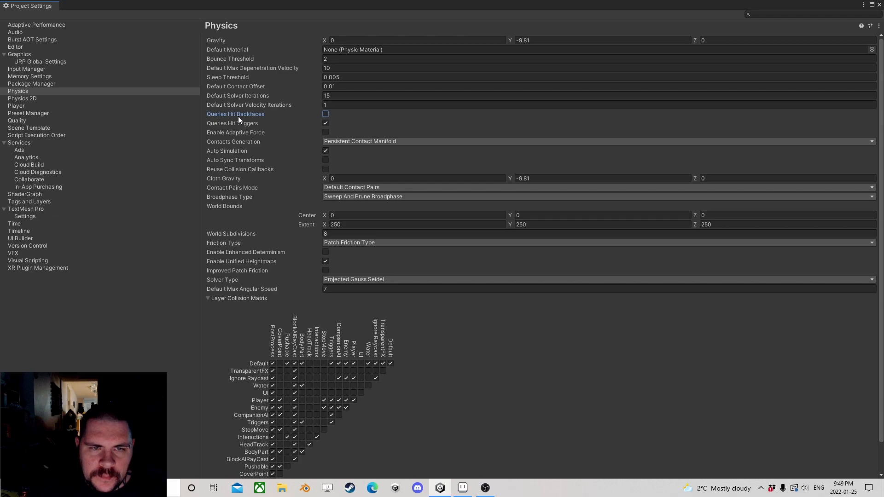
left_click(879, 5)
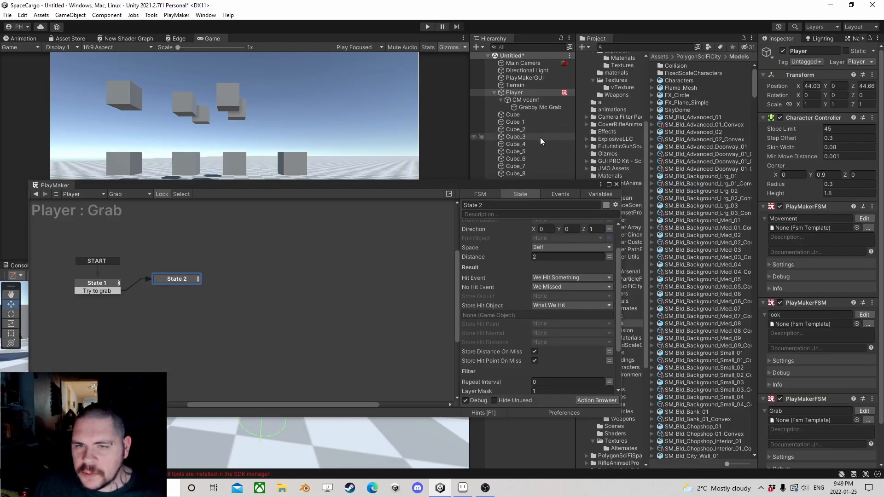
Step: Add We Hit Something and We Missed transitions to State 2 of the Grab FSM
left_click_drag(447, 189, 464, 101)
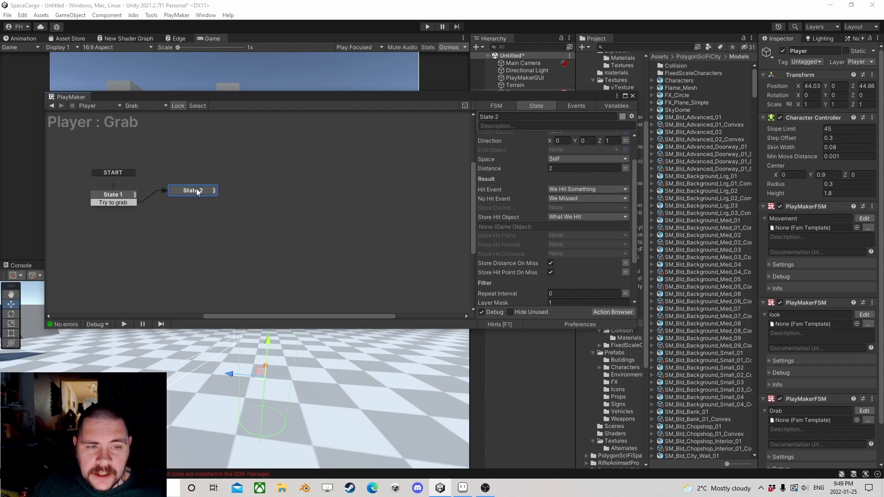
scroll(544, 220, "down", 3)
scroll(534, 205, "down", 2)
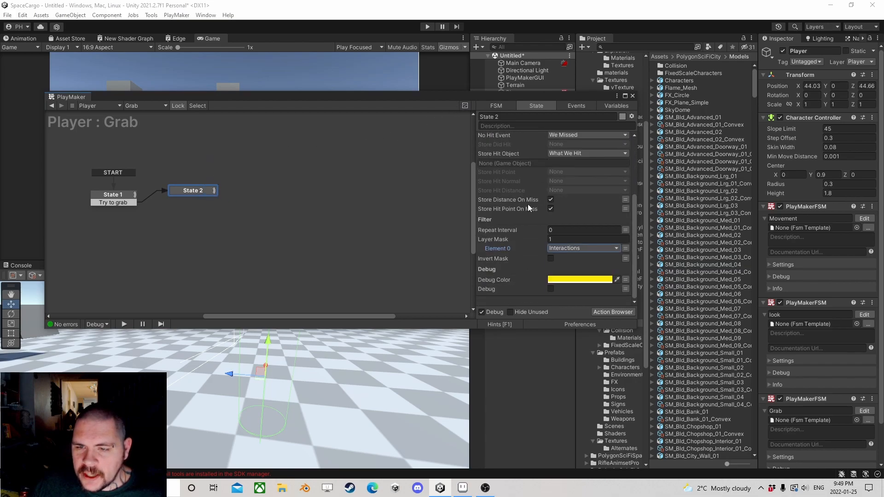
right_click(185, 190)
mouse_move(276, 197)
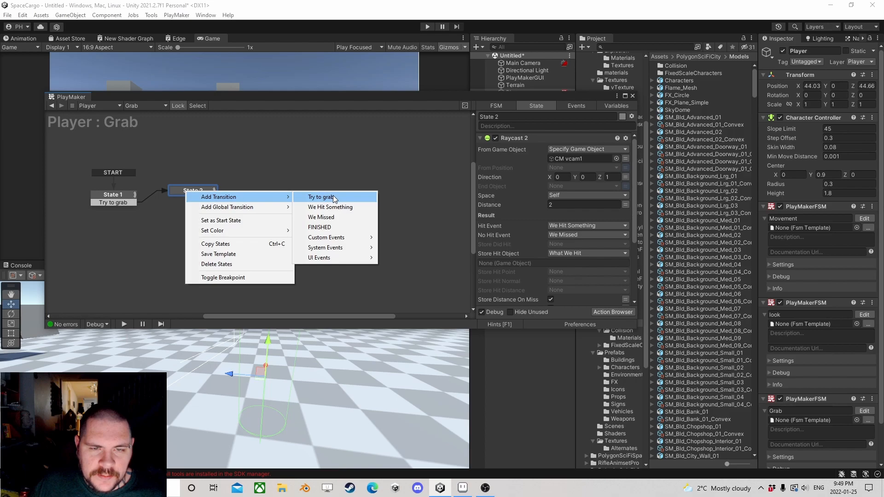
left_click(330, 208)
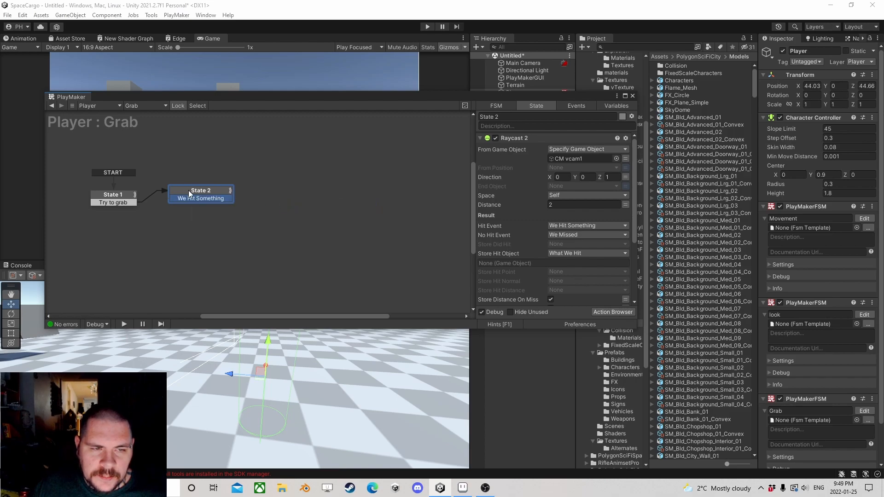
right_click(190, 190)
mouse_move(258, 195)
left_click(327, 216)
Step: Link State 2's We Missed transition back to State 1 and its We Hit Something transition to a new state
left_click_drag(206, 207, 125, 204)
left_click_drag(208, 190, 278, 175)
left_click(210, 195)
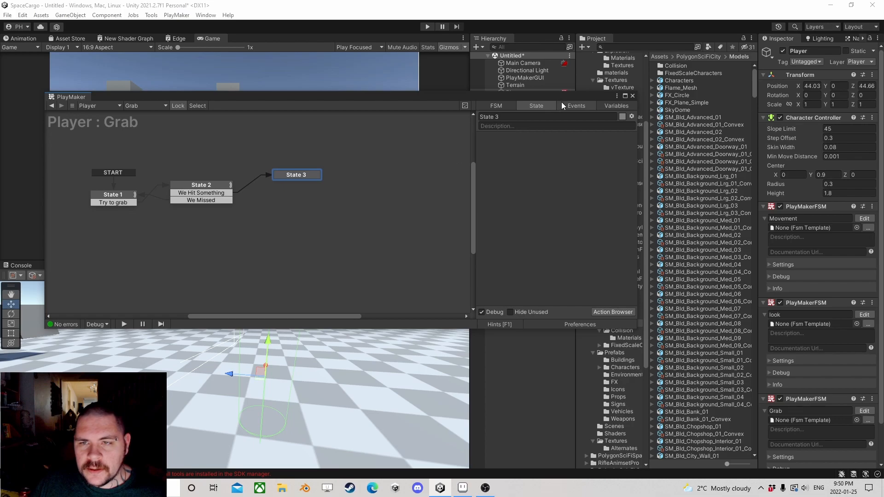
left_click(209, 184)
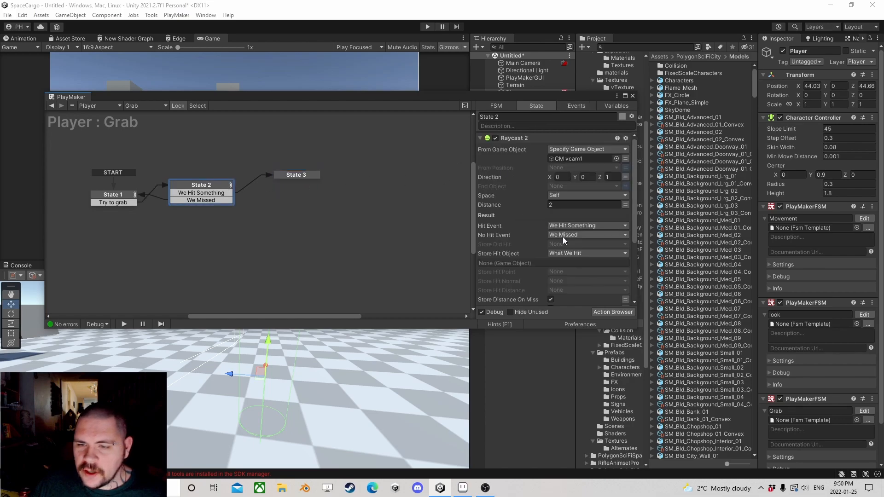
Step: Add two Get Position actions to State 3
left_click(291, 177)
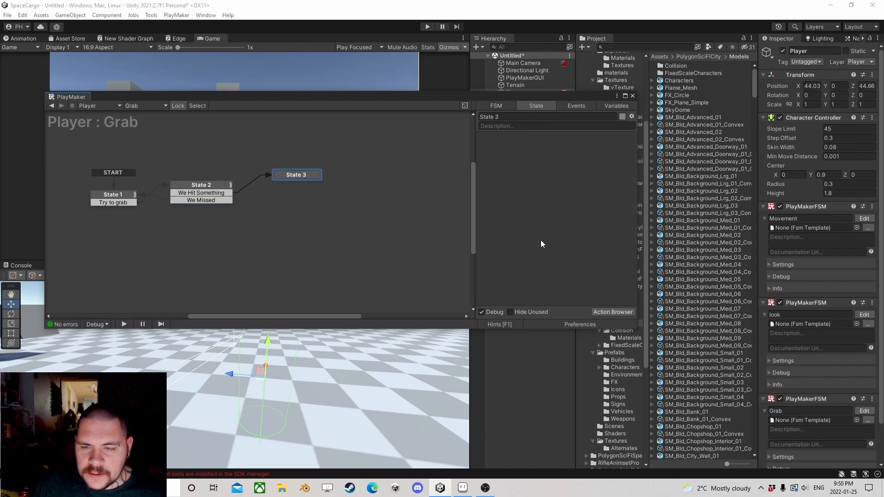
left_click(606, 312)
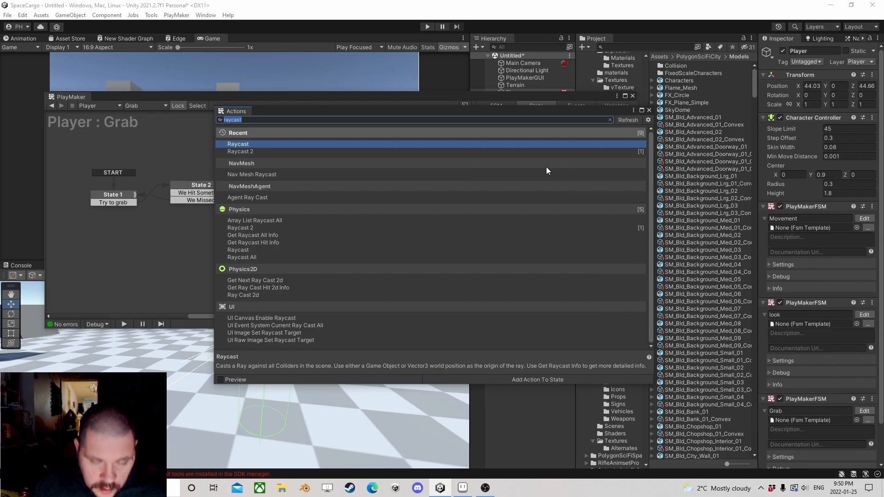
type("get pos")
double_click(278, 144)
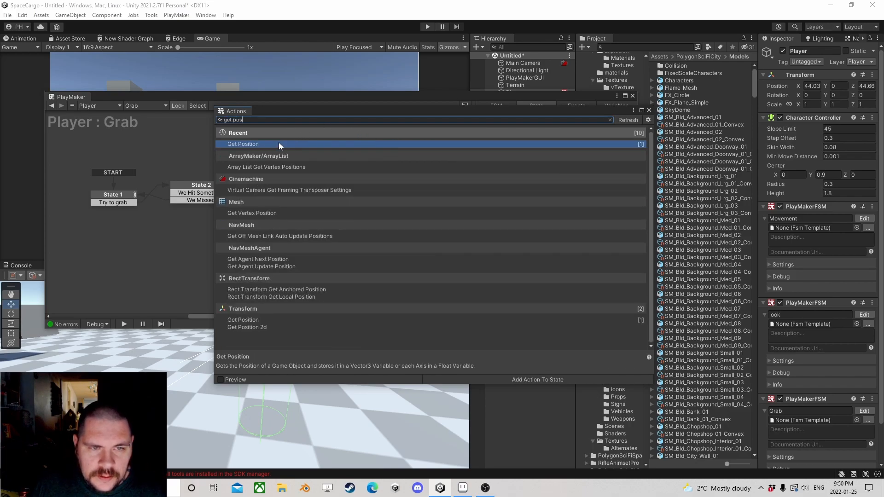
left_click(649, 110)
left_click_drag(559, 97, 314, 70)
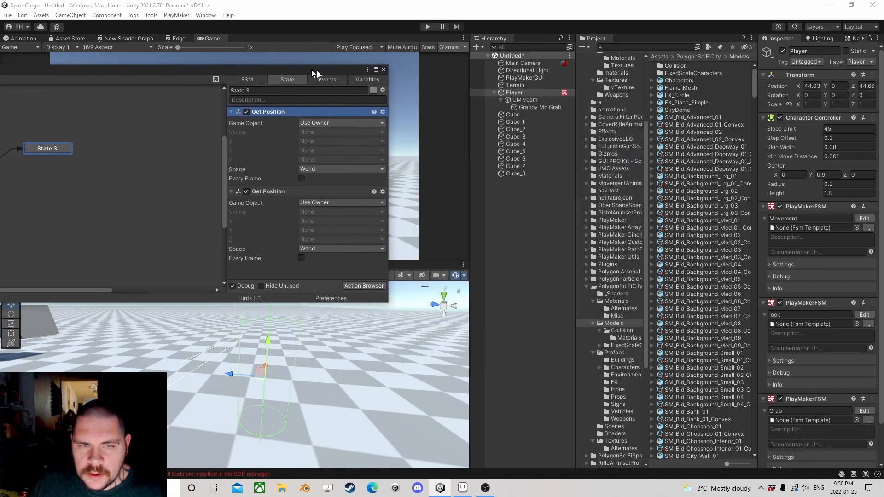
Step: Specify Grabby Mc Grab as the game object of the first Get Position action
left_click(330, 123)
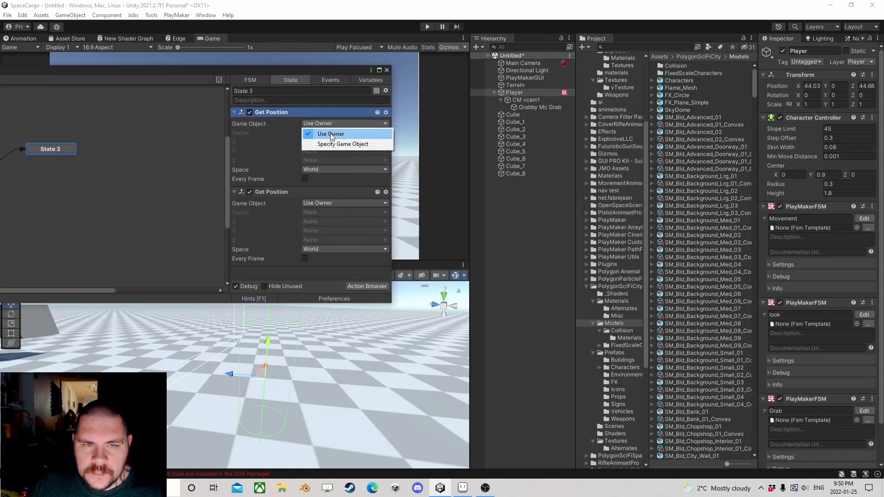
left_click(330, 143)
left_click_drag(540, 107, 314, 132)
Step: Store the first Get Position vector in a new variable named "GrabbysPosition" and update it every frame
left_click(316, 143)
left_click(324, 165)
type("Grabby")
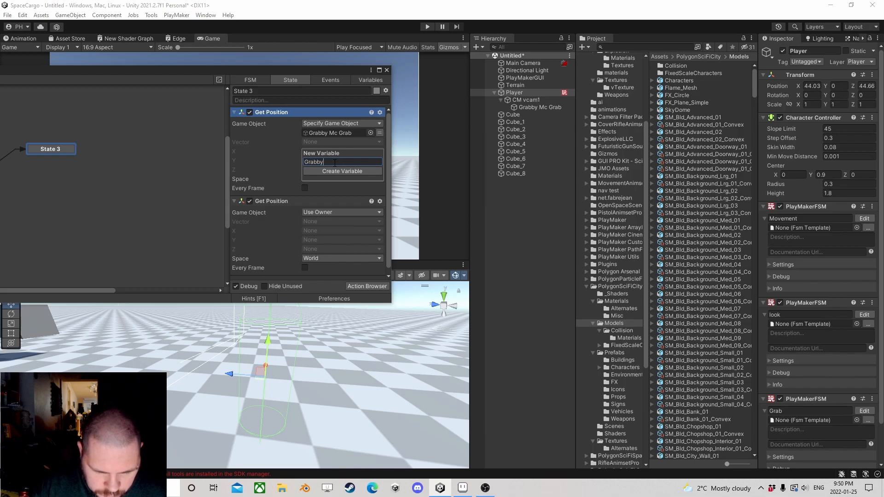
type("sPosition")
key("Return")
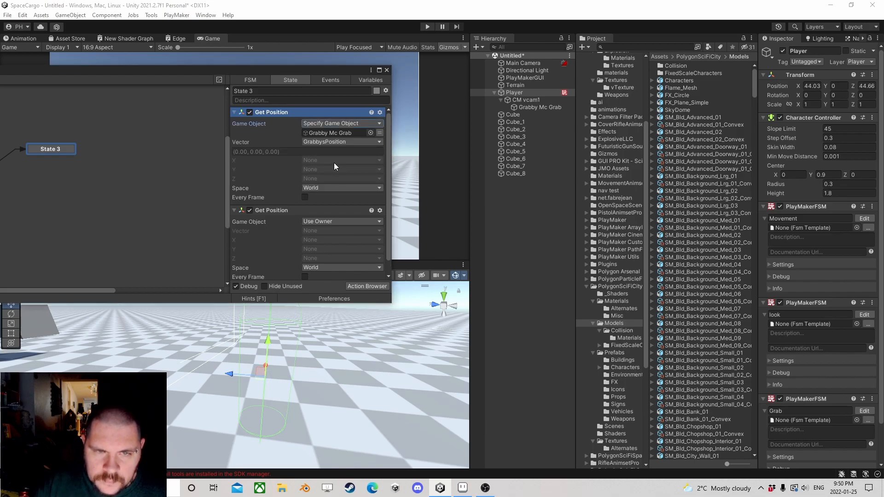
left_click(304, 197)
Step: Set the second Get Position action's game object to the What We Hit variable
scroll(318, 216, "down", 1)
left_click(331, 206)
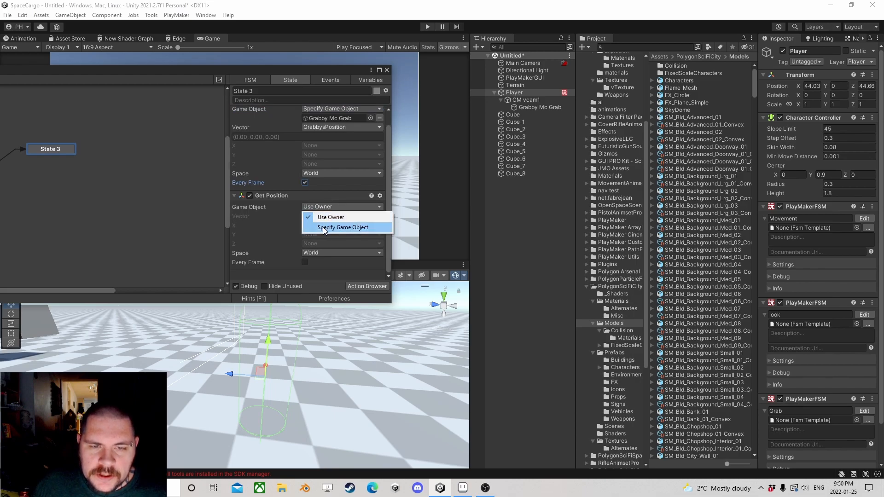
left_click(322, 226)
left_click(380, 216)
left_click(335, 215)
left_click(328, 236)
Step: Store the second Get Position vector in a new variable named "What We Hit Position"
left_click(310, 237)
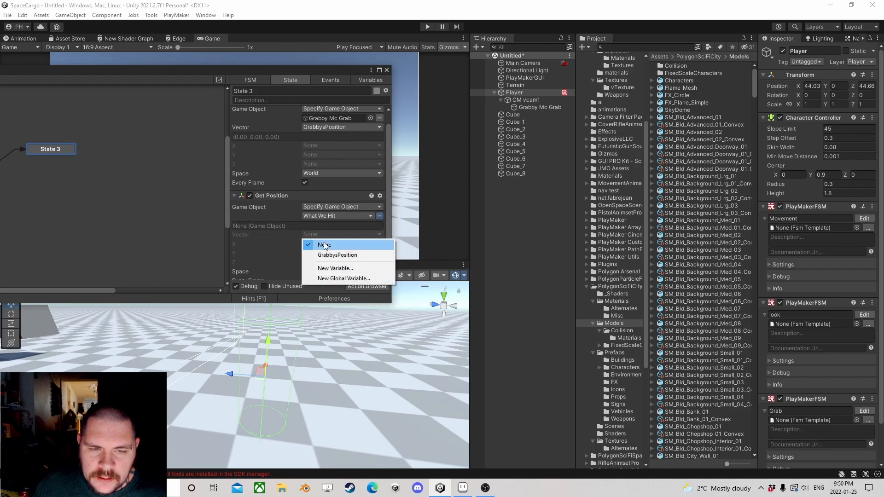
left_click(328, 268)
type("What W")
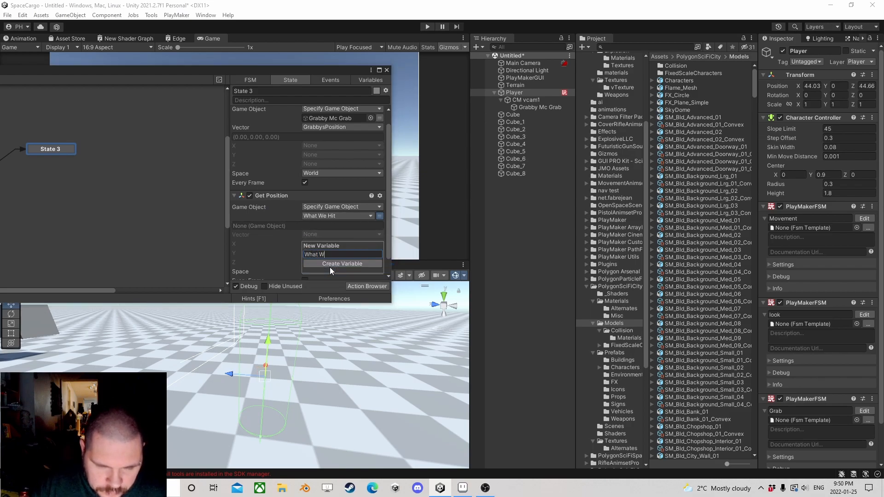
type("e Hit Position")
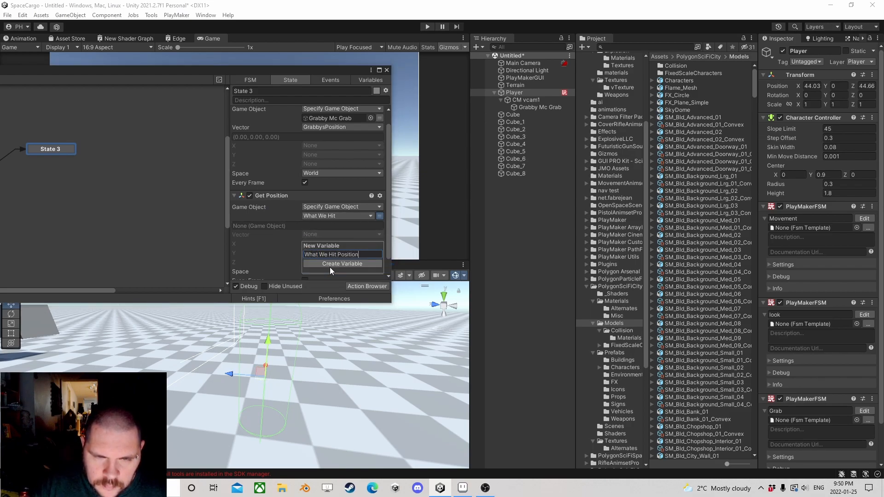
left_click(330, 263)
scroll(335, 252, "down", 2)
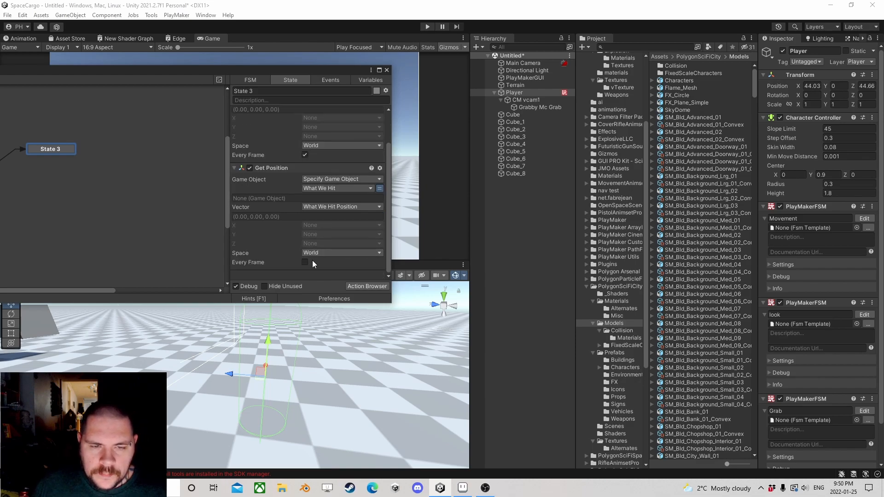
Step: Collapse both Get Position actions in State 3
left_click(252, 169)
scroll(253, 169, "up", 3)
left_click(242, 112)
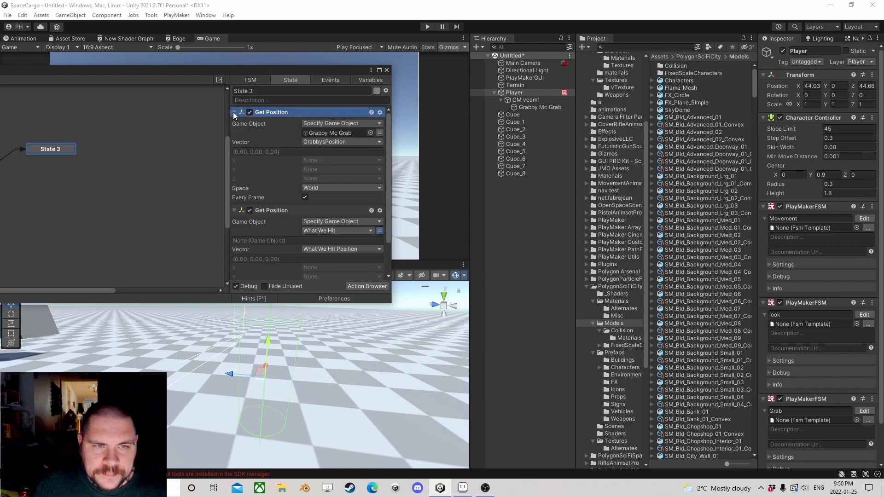
left_click(234, 113)
left_click(234, 123)
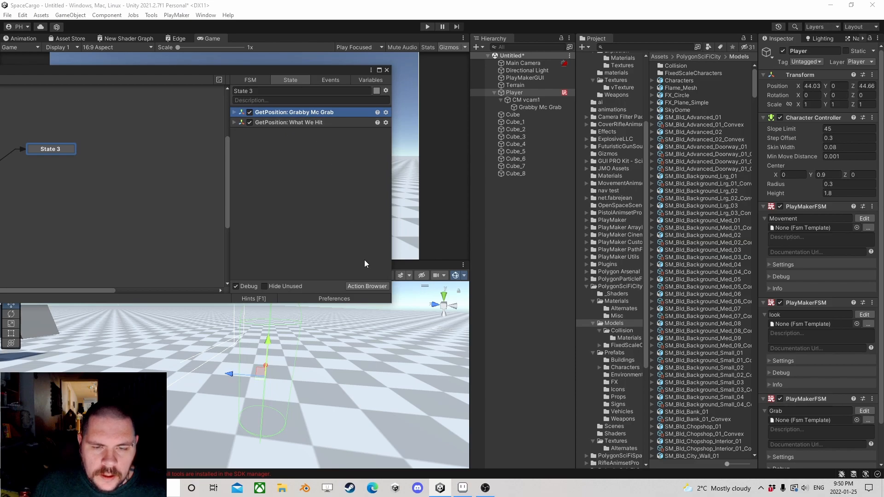
Step: Add a Set Parent action to State 3 and place it after the two Get Position actions
left_click(367, 286)
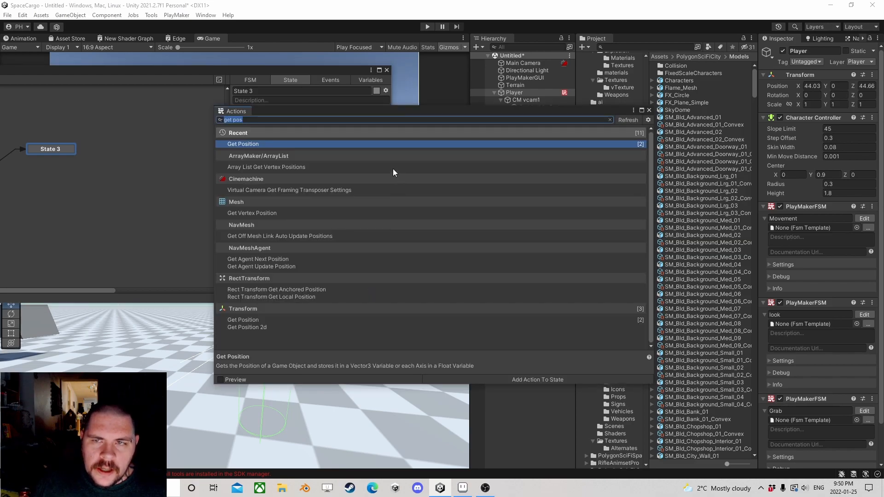
type("se")
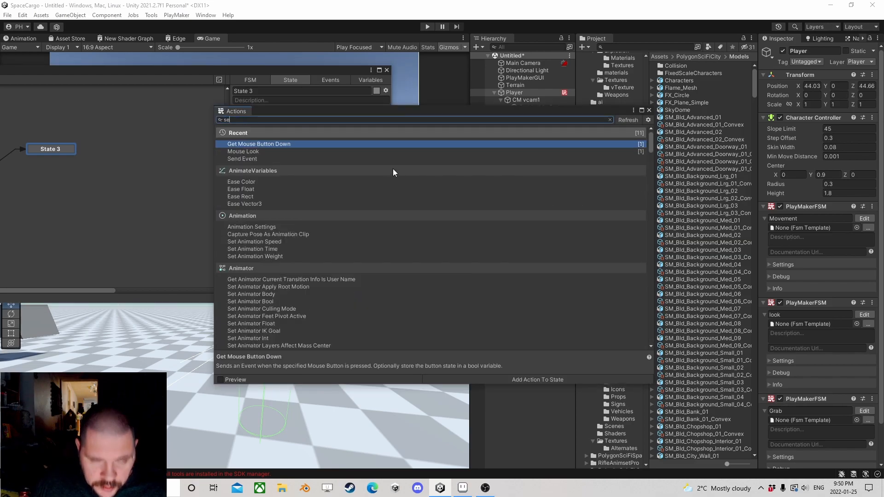
type("t pare")
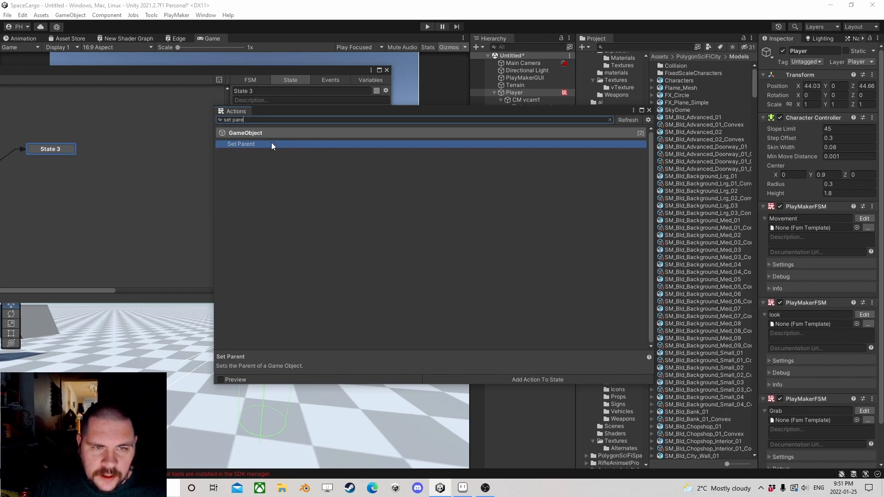
double_click(272, 143)
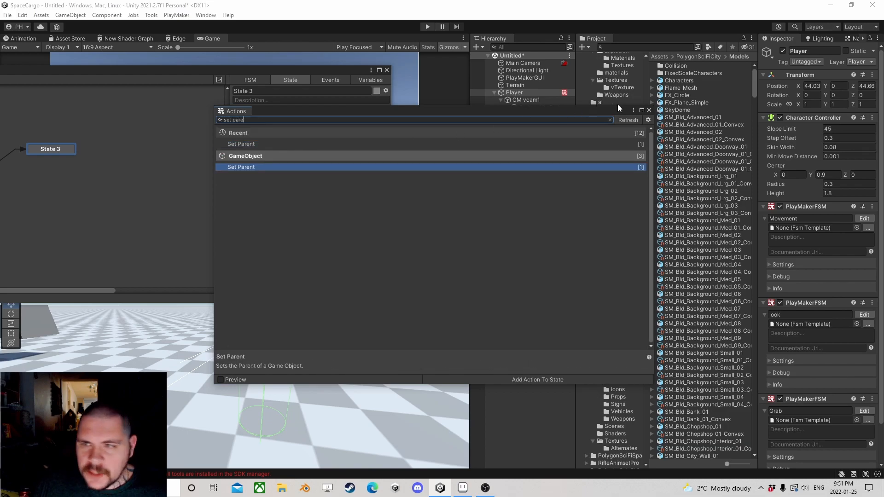
left_click(649, 110)
left_click_drag(268, 113, 328, 195)
Step: Set the Set Parent action's game object to the What We Hit variable and its parent to Grabby Mc Grab
left_click(336, 144)
left_click(360, 163)
left_click(386, 153)
left_click(342, 152)
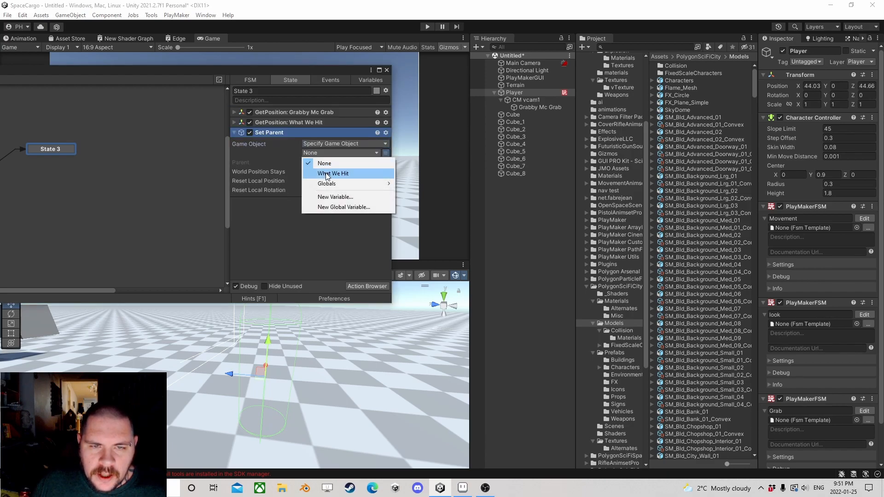
left_click(333, 173)
left_click_drag(520, 109, 330, 170)
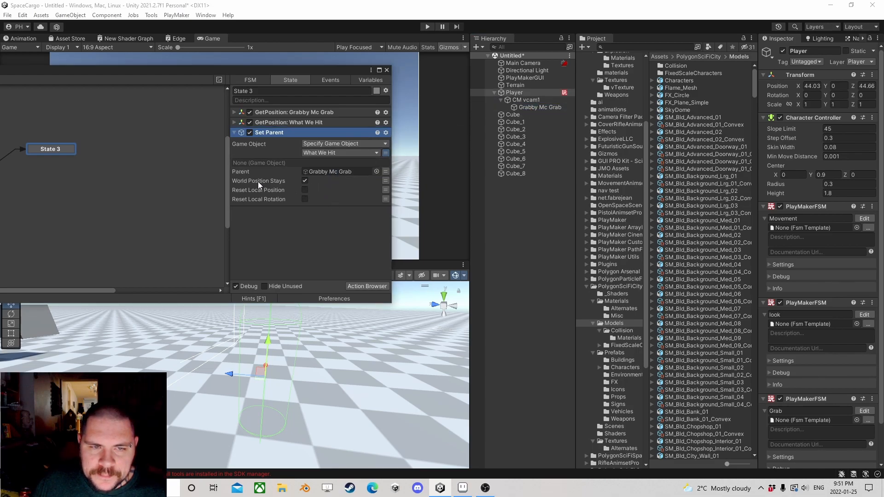
Step: Add a Set Drag action to State 3 and place it below Set Parent
left_click(364, 286)
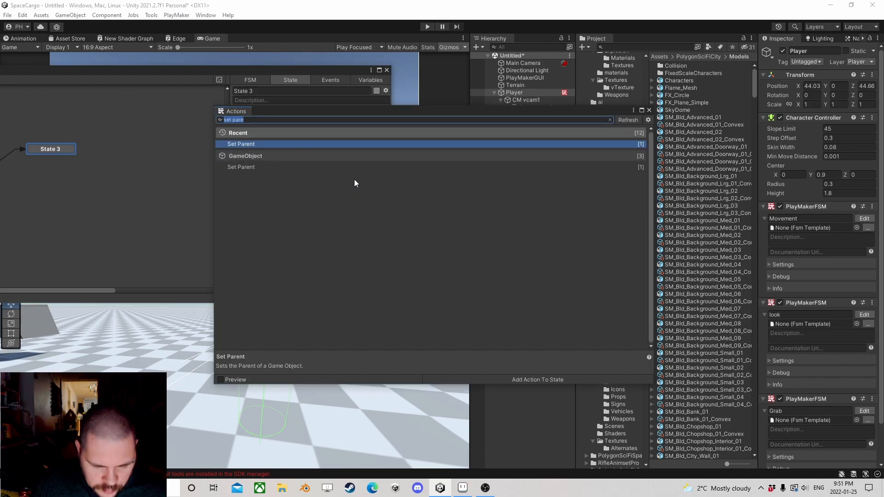
type("drag")
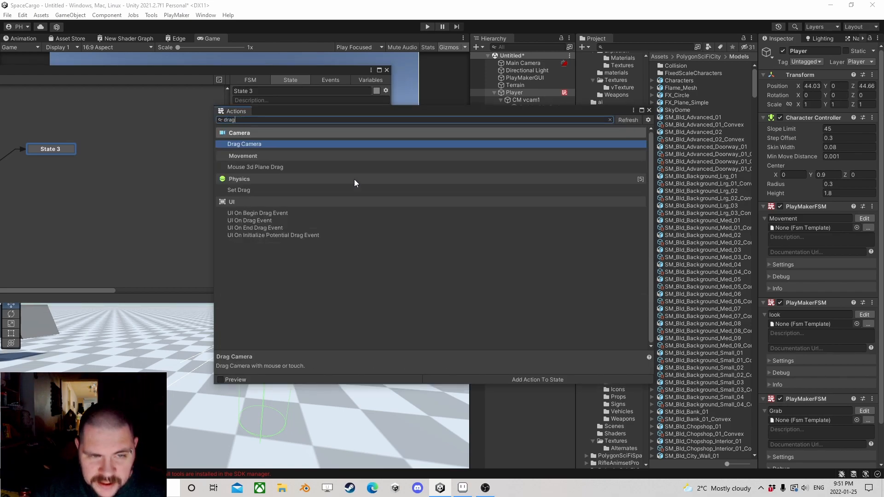
double_click(248, 189)
left_click(649, 109)
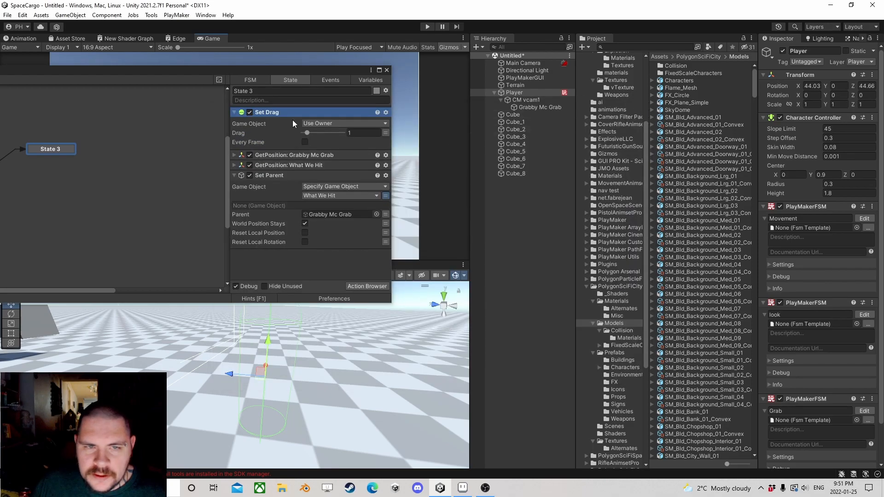
left_click_drag(268, 112, 297, 250)
Step: Set the Set Drag action's game object to What We Hit with a drag of 2, and collapse the action
left_click(322, 223)
left_click(330, 244)
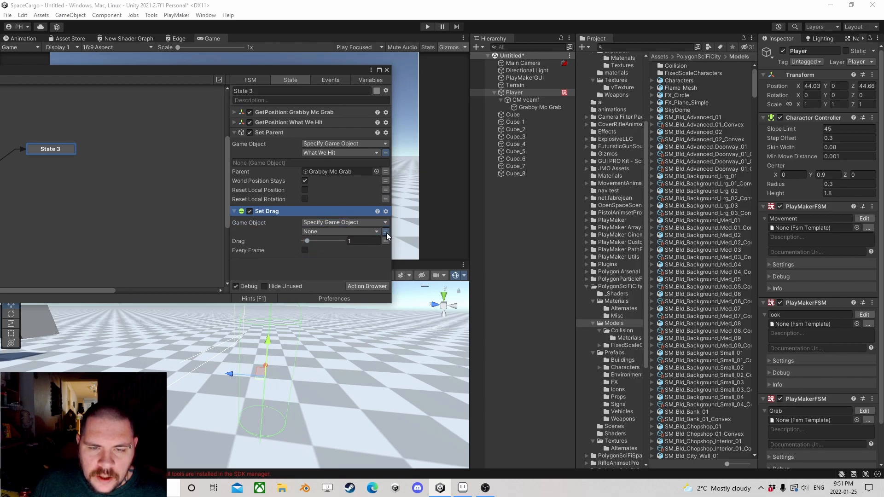
left_click(388, 233)
left_click(333, 254)
left_click(350, 250)
type("2")
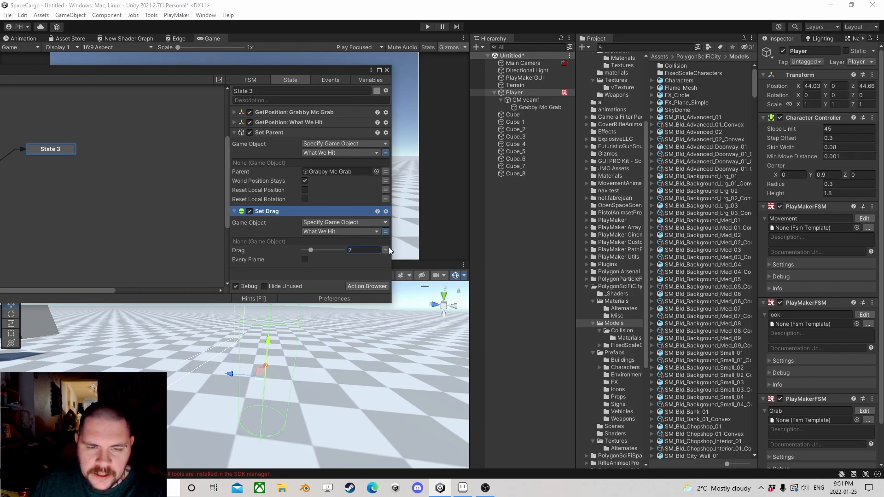
left_click(234, 211)
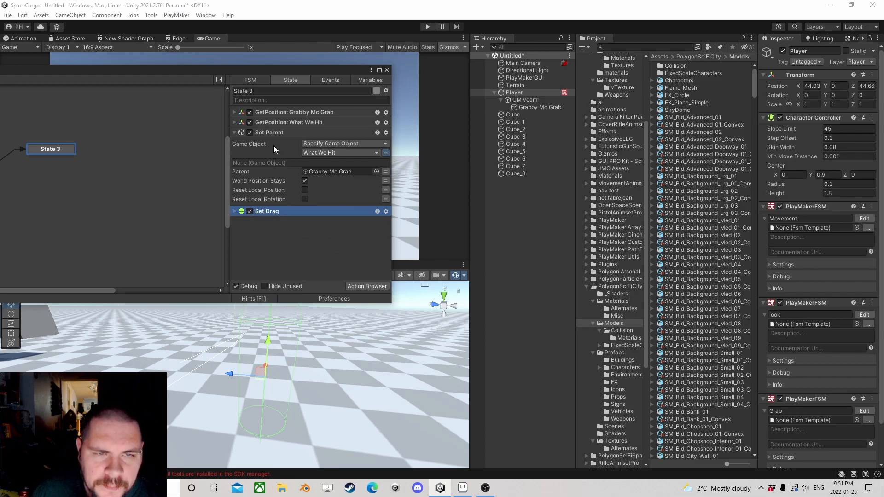
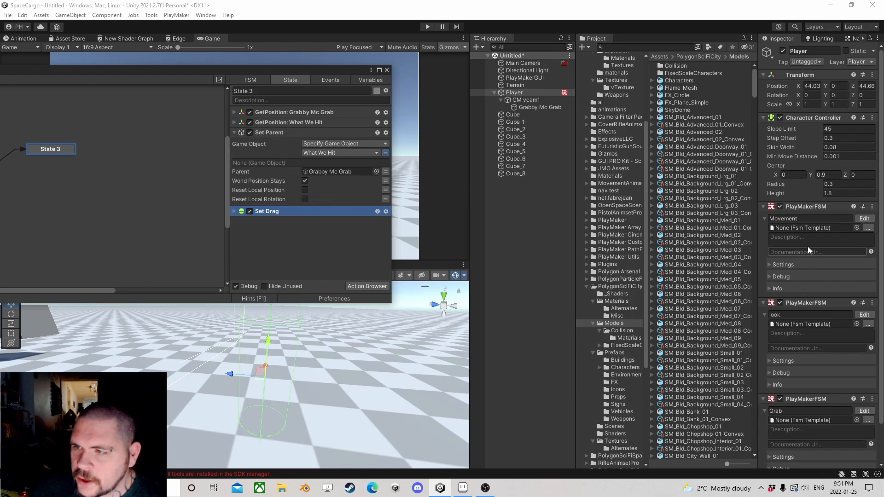
Step: Add a Vector3 Operator action to State 3 and place it below Set Drag at the end of the list
scroll(791, 272, "down", 2)
scroll(794, 262, "up", 2)
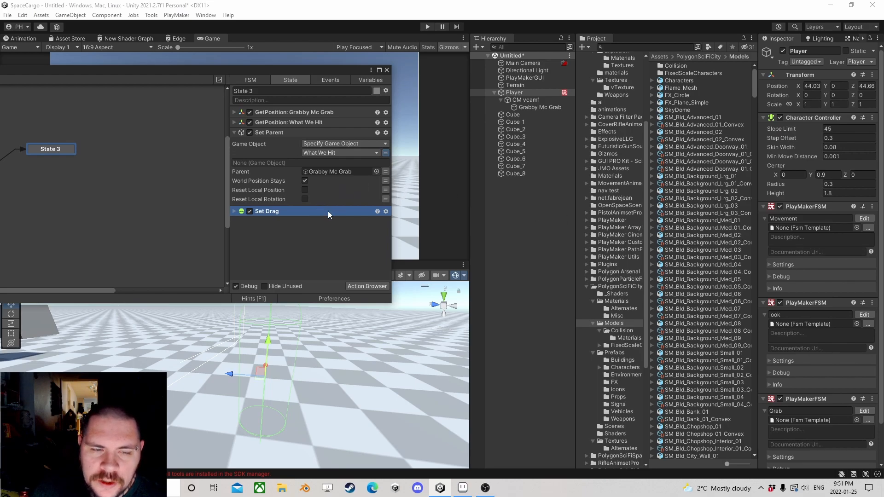
left_click(367, 285)
type("vector")
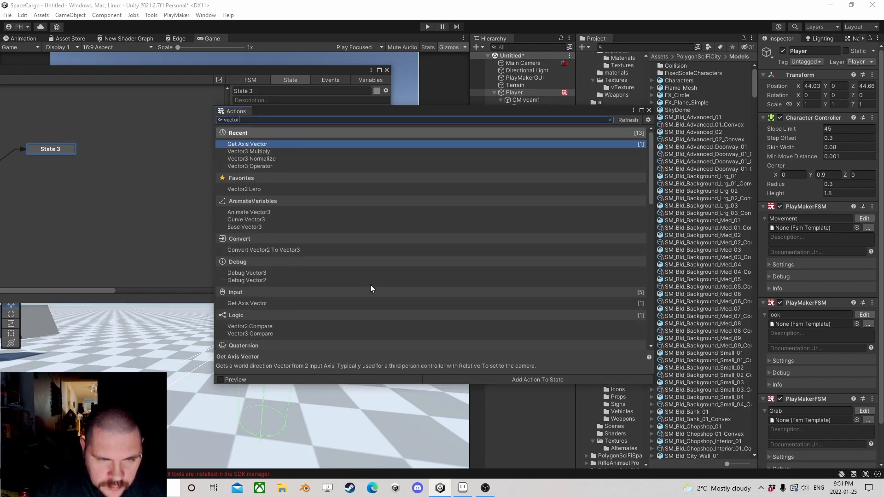
type(" 3 op")
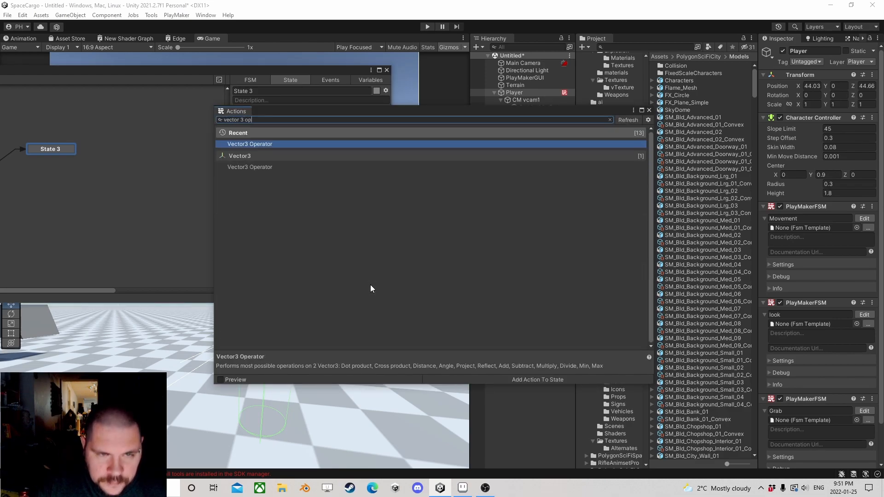
key("Return")
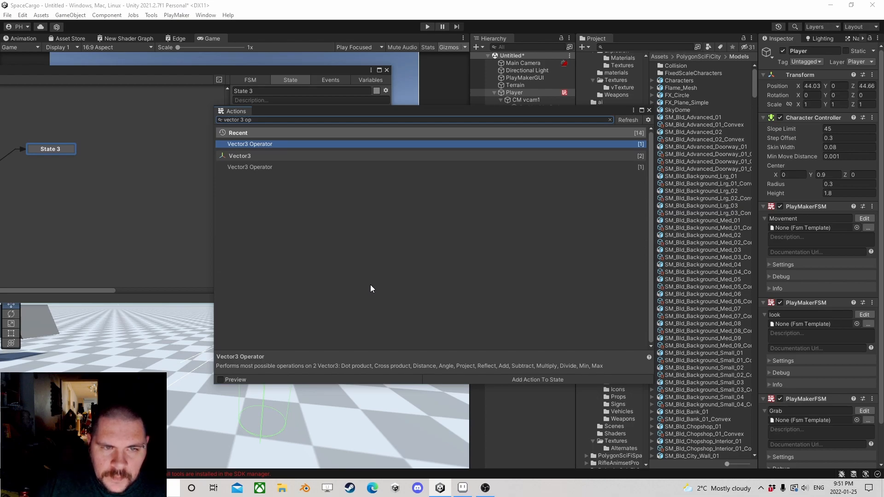
left_click(649, 111)
right_click(268, 114)
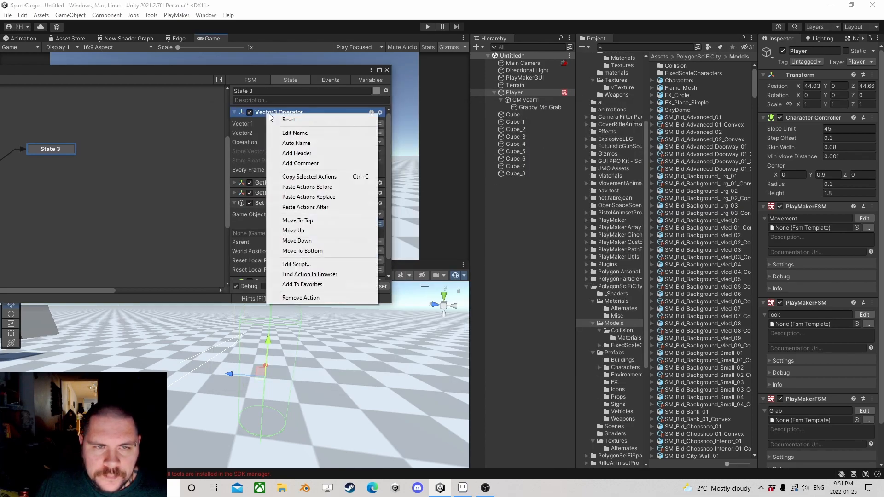
left_click(313, 250)
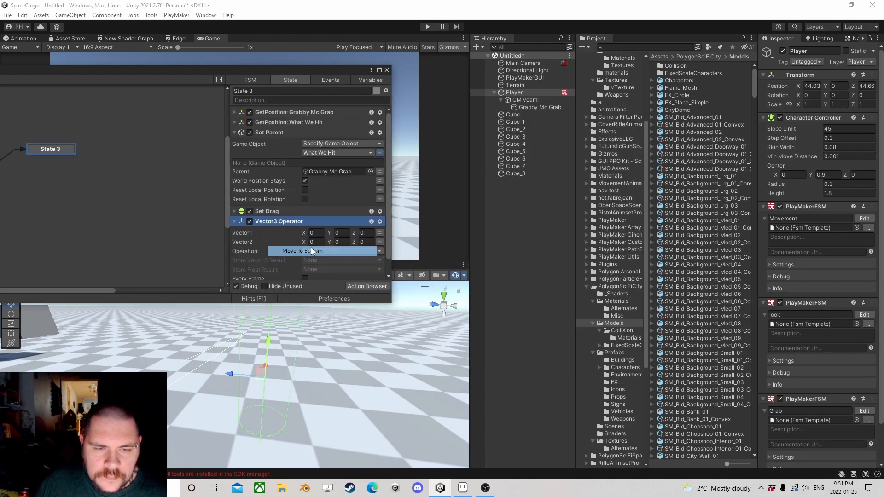
Step: Set the Vector3 Operator to subtract, with GrabbysPosition as Vector 1 and What We Hit Position as Vector2
left_click(380, 227)
left_click(350, 230)
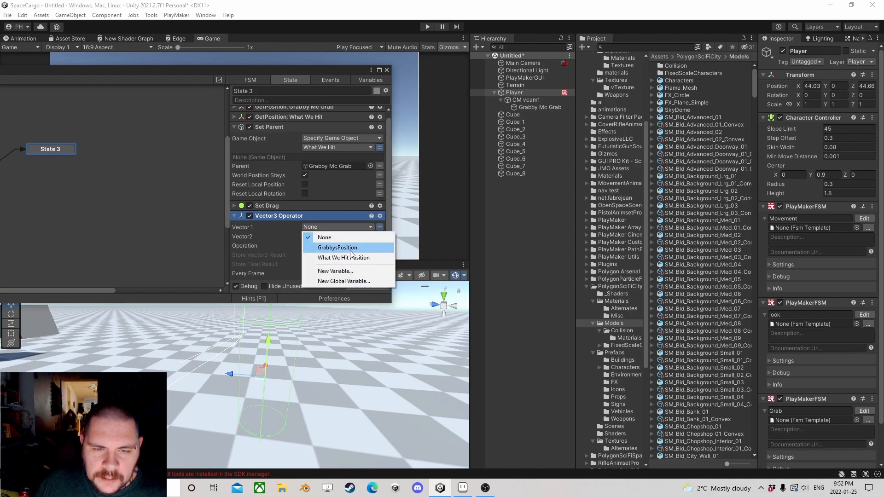
left_click(371, 244)
left_click(379, 245)
left_click(360, 246)
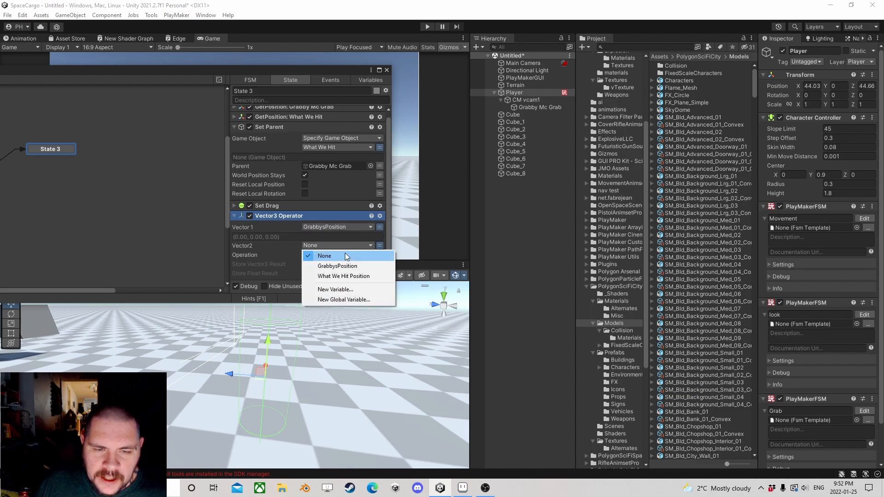
left_click(335, 276)
left_click(325, 263)
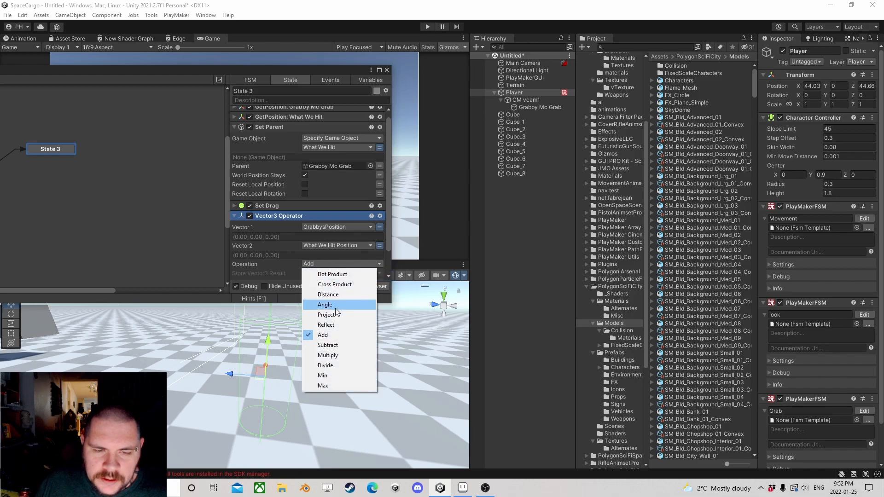
left_click(328, 345)
Step: Store the operator's Vector3 result in a new variable named Direction From HitObj To Grabby and enable Every Frame
scroll(323, 245, "down", 1)
left_click(320, 244)
left_click(342, 286)
type("D")
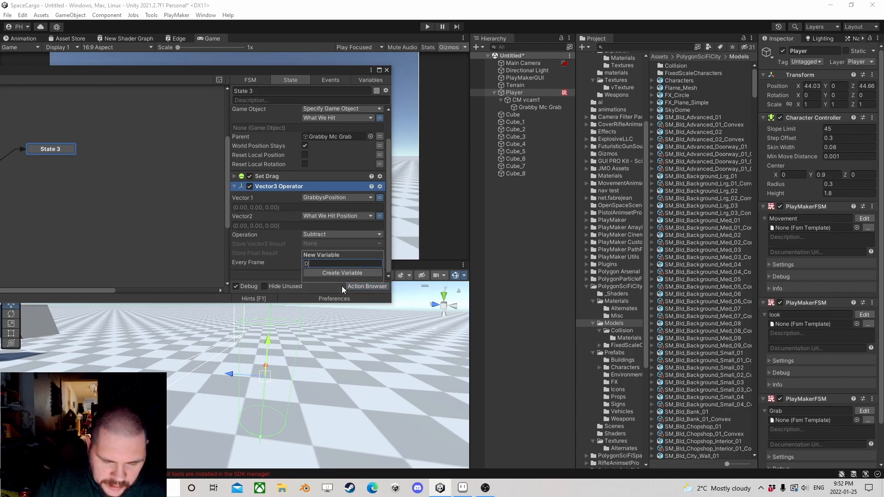
type("irection Fr")
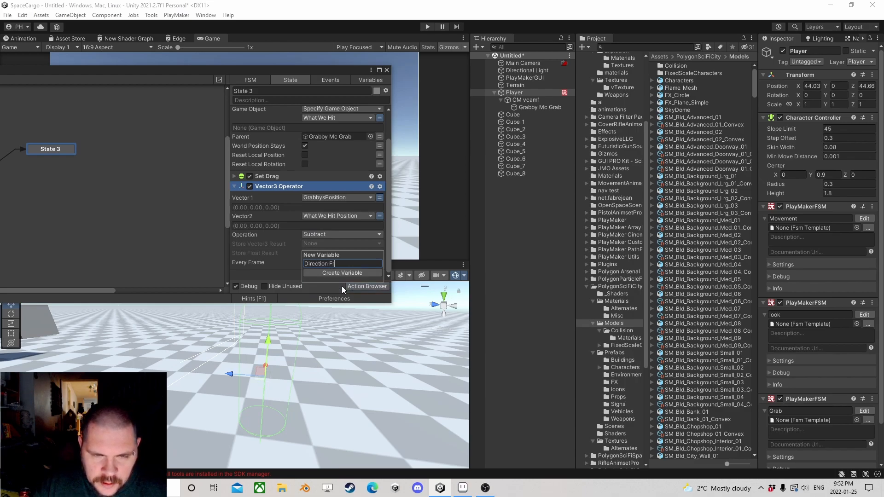
type("om Hit")
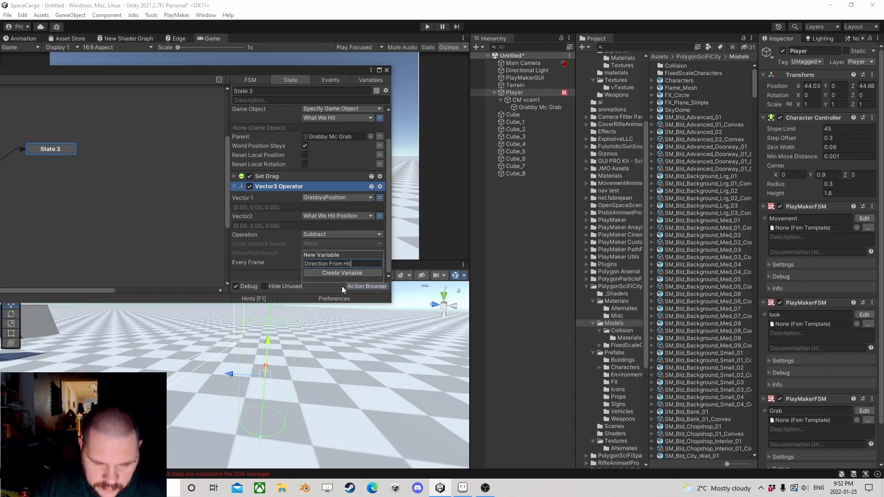
type("Obj To ")
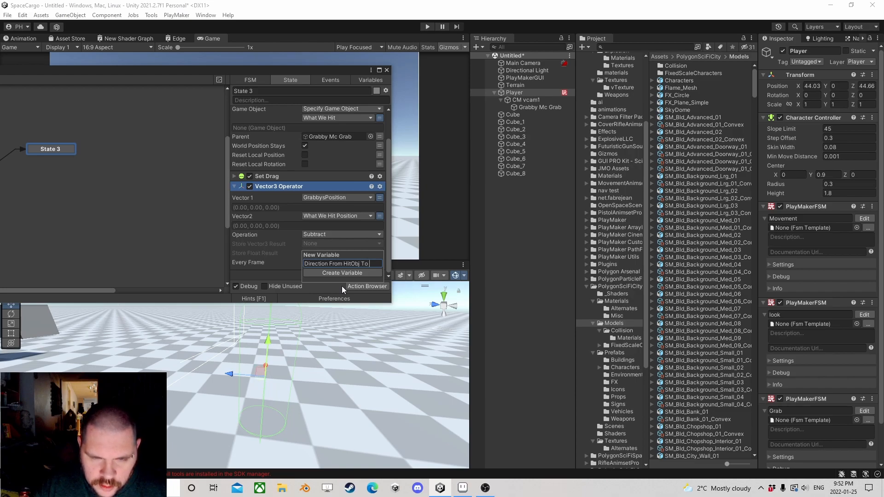
type("Grabby")
key("Return")
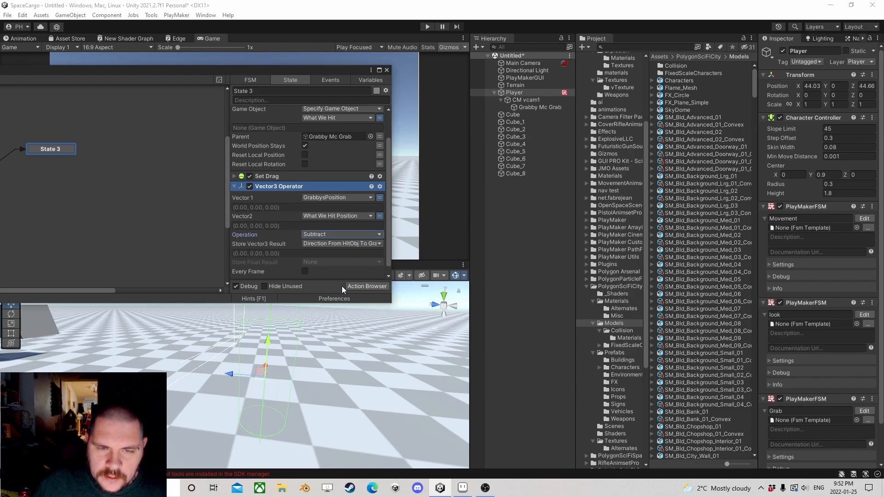
scroll(339, 241, "down", 1)
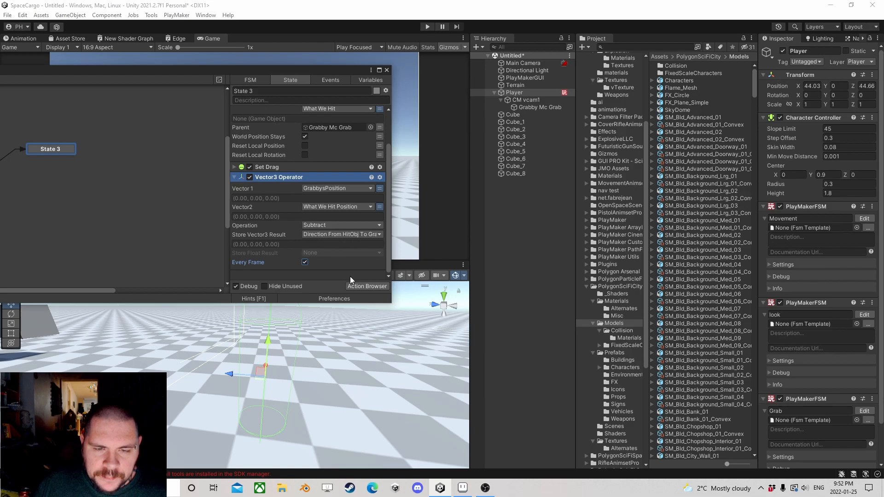
Step: Add an Add Force action to State 3 and place it after the Vector3 Operator
left_click(364, 288)
type("add for")
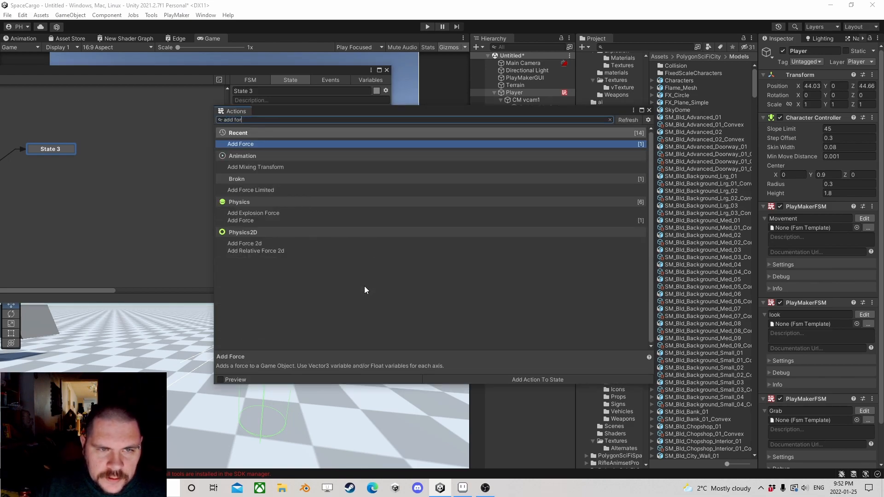
key("Return")
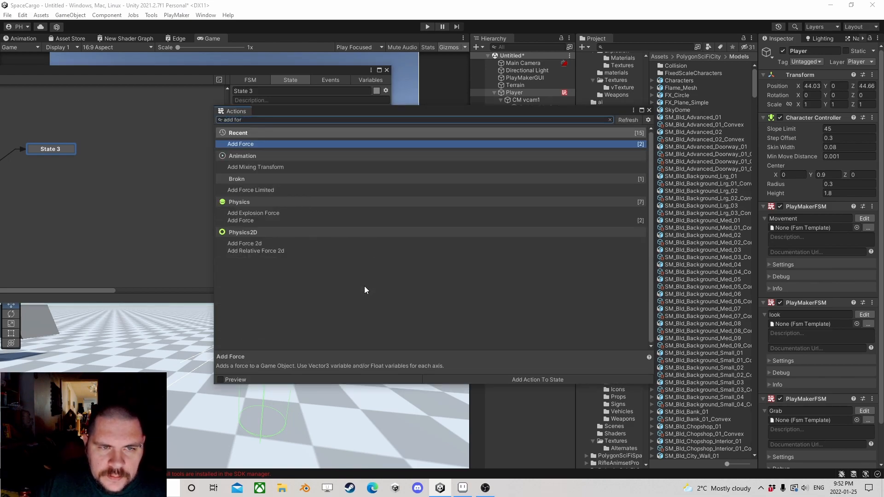
left_click(649, 111)
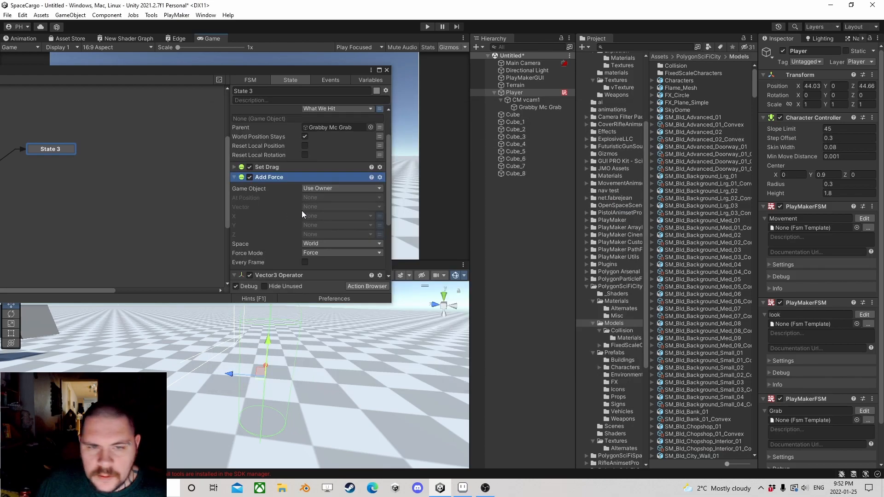
right_click(280, 176)
left_click(294, 316)
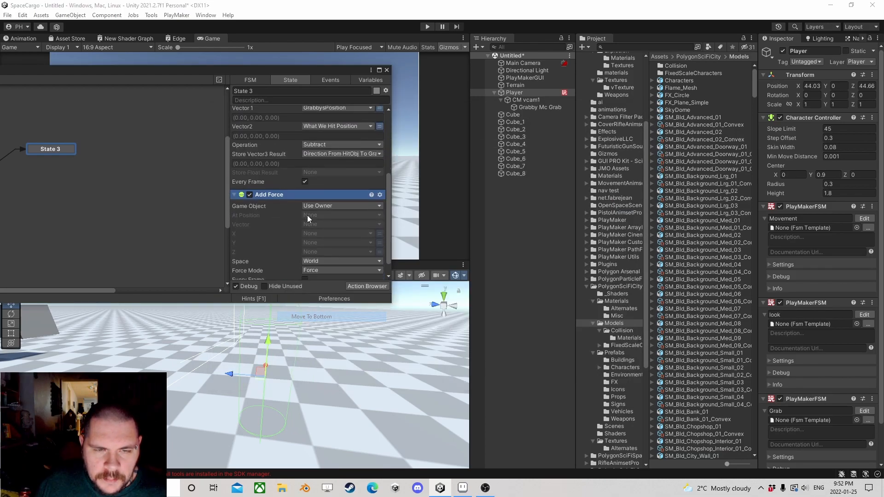
Step: Set Add Force's game object to the What We Hit variable and its vector to Direction From HitObj To Grabby
left_click(329, 199)
left_click(341, 217)
left_click(354, 209)
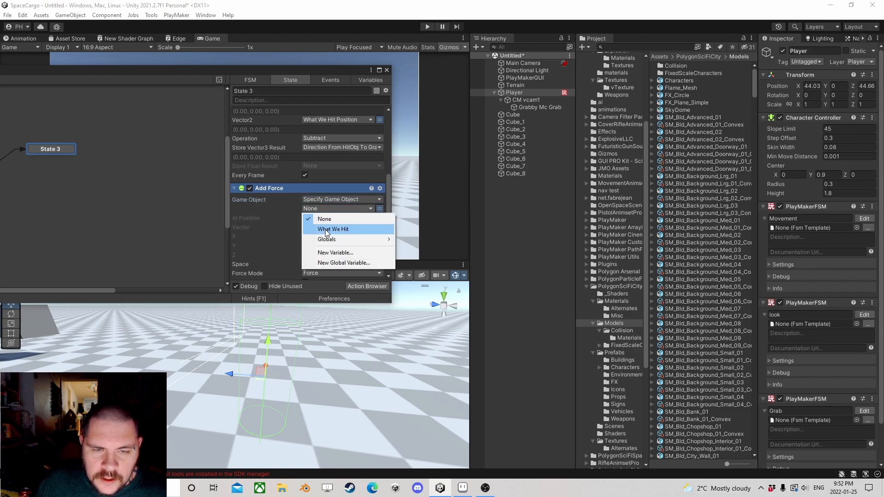
left_click(322, 228)
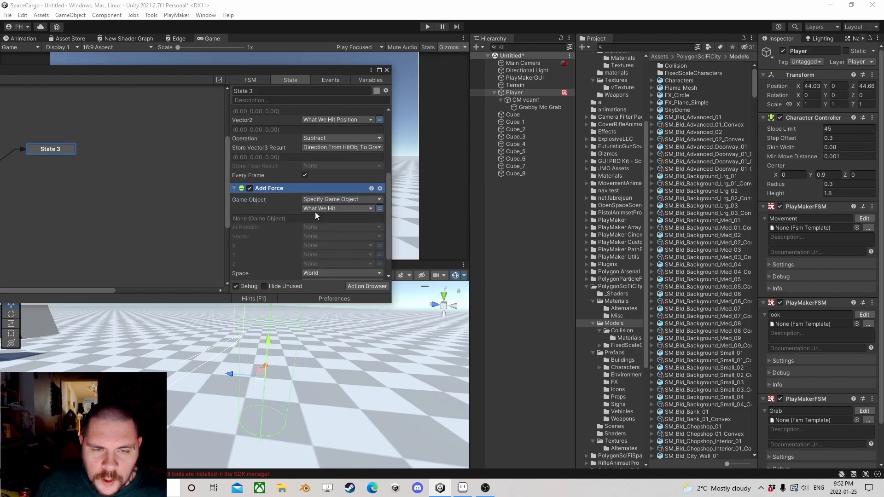
left_click(318, 236)
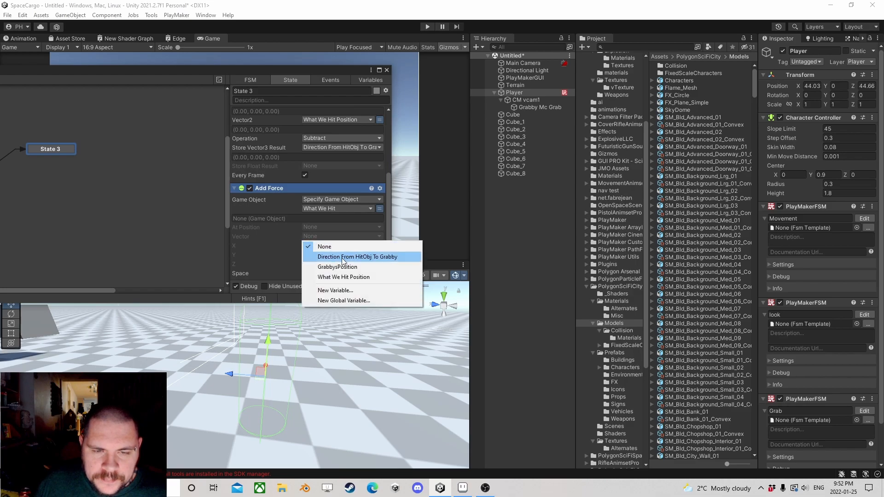
left_click(345, 255)
Step: Run Add Force every frame and set its force mode to Impulse
scroll(322, 245, "down", 3)
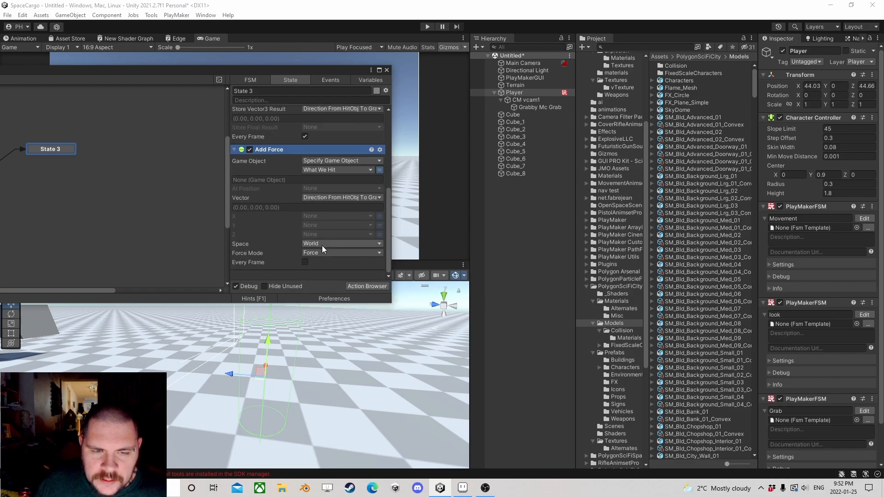
left_click(305, 263)
left_click(324, 253)
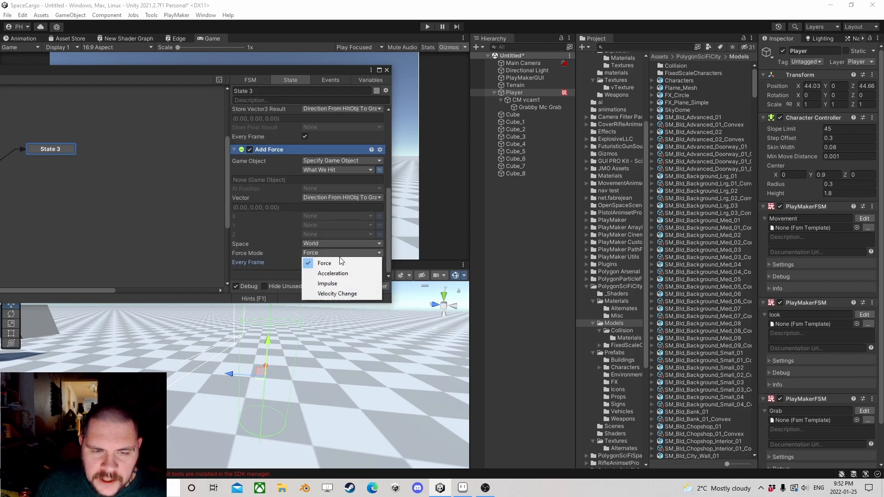
left_click(332, 282)
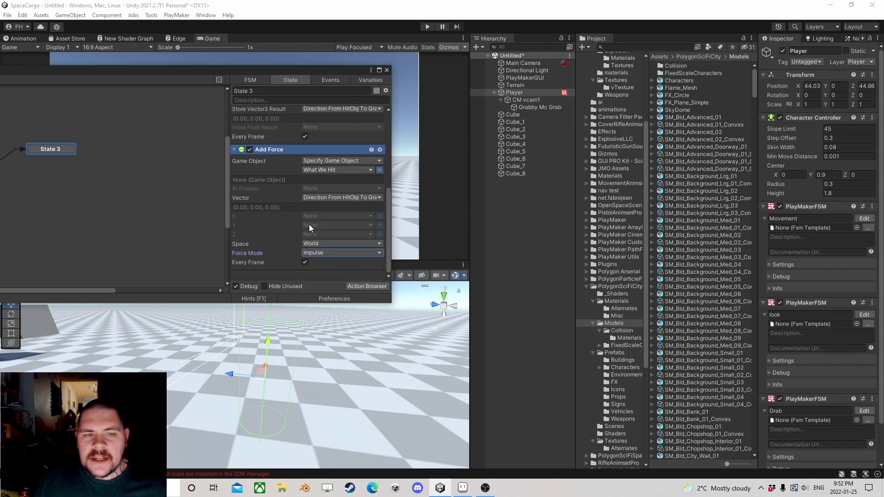
Step: Shift the State 3 node slightly away from State 2 and collapse the Add Force action
scroll(308, 220, "up", 8)
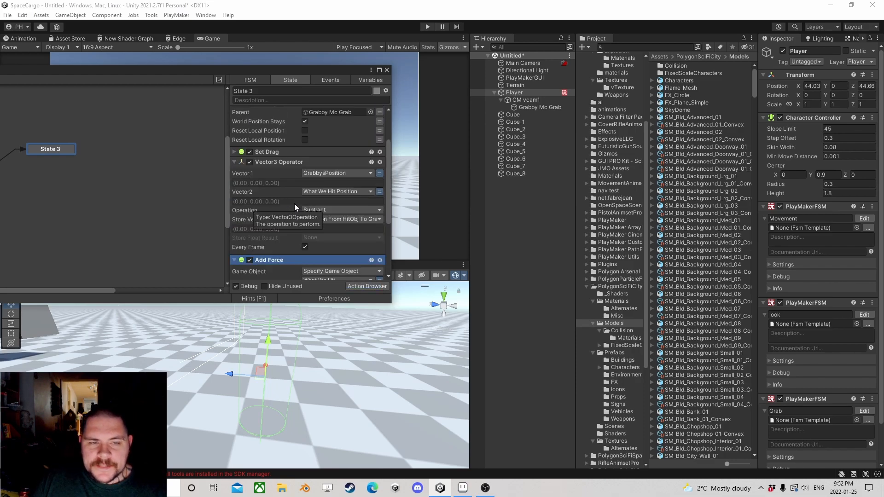
scroll(288, 224, "down", 2)
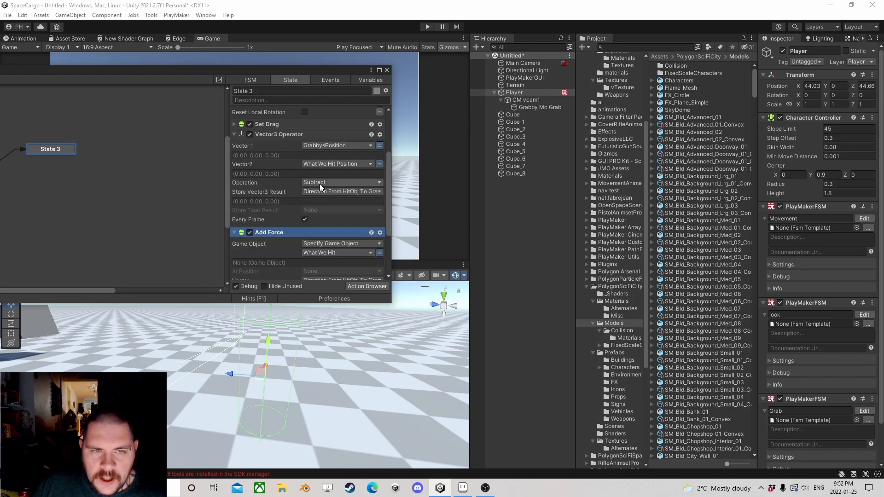
scroll(317, 194, "down", 6)
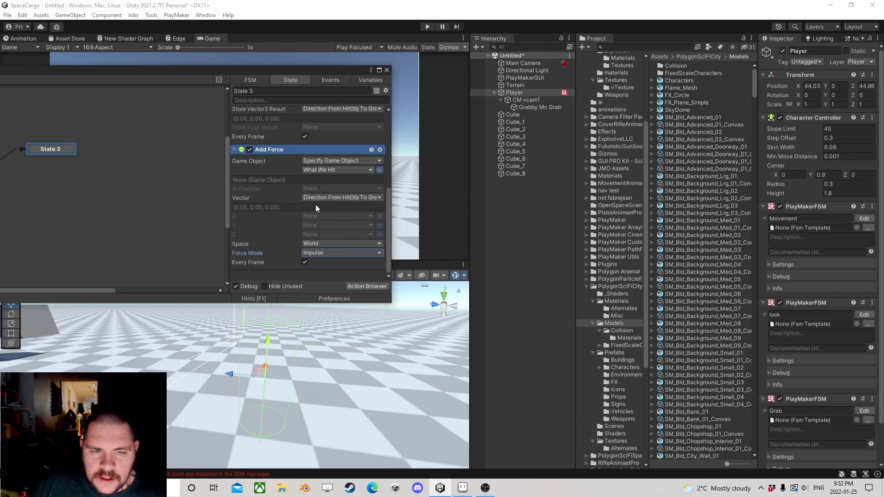
left_click_drag(218, 56, 341, 58)
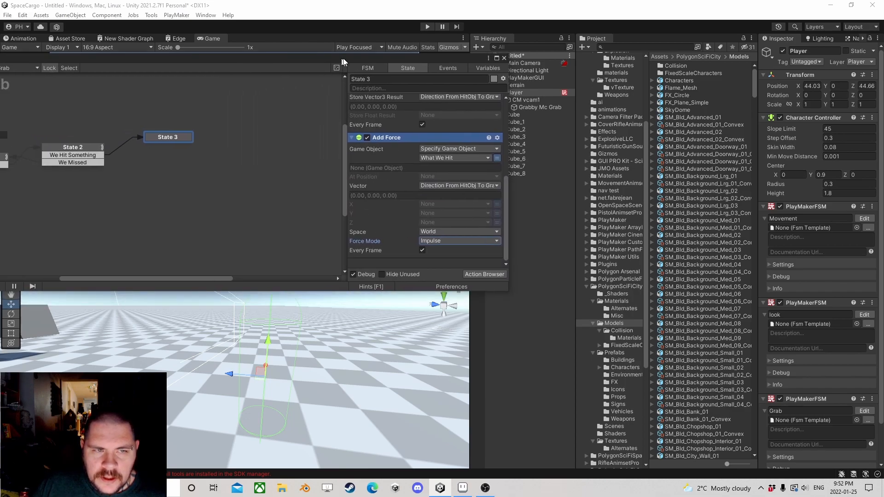
mouse_move(182, 138)
left_mouse_down()
mouse_move(196, 133)
mouse_move(158, 140)
mouse_move(206, 137)
mouse_move(203, 150)
mouse_move(195, 140)
left_mouse_up()
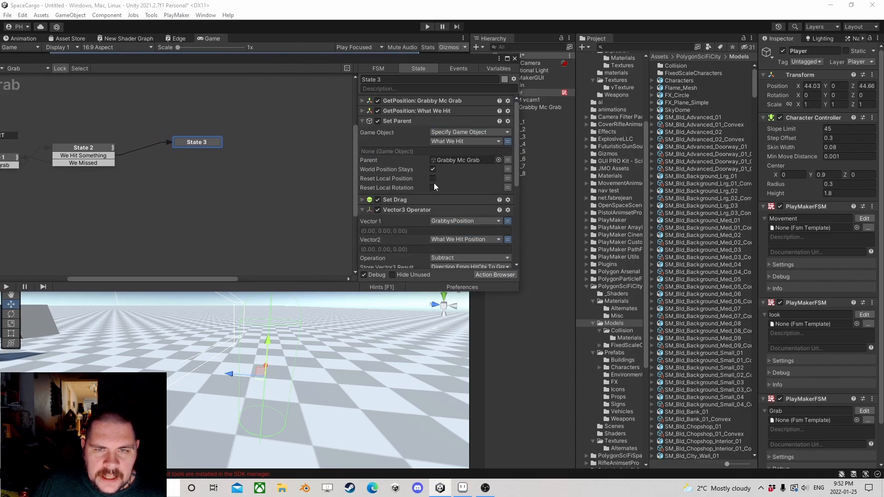
scroll(428, 188, "down", 12)
scroll(439, 200, "up", 6)
scroll(428, 190, "down", 6)
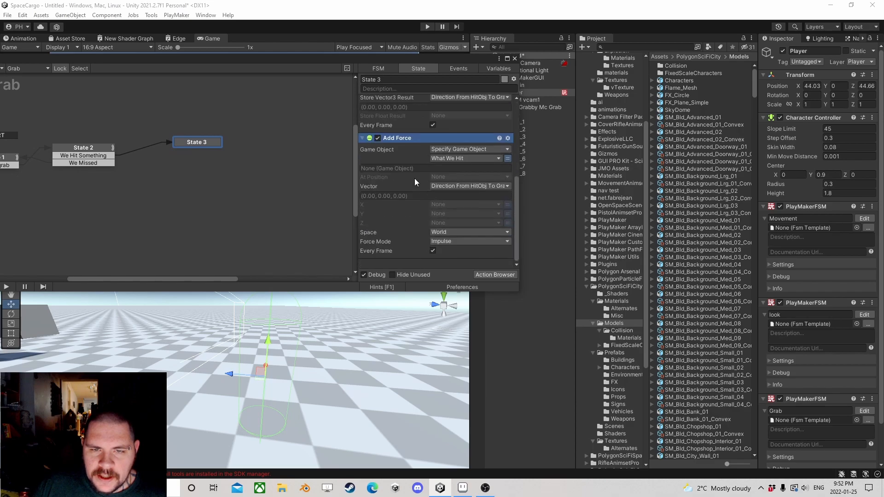
left_click(362, 138)
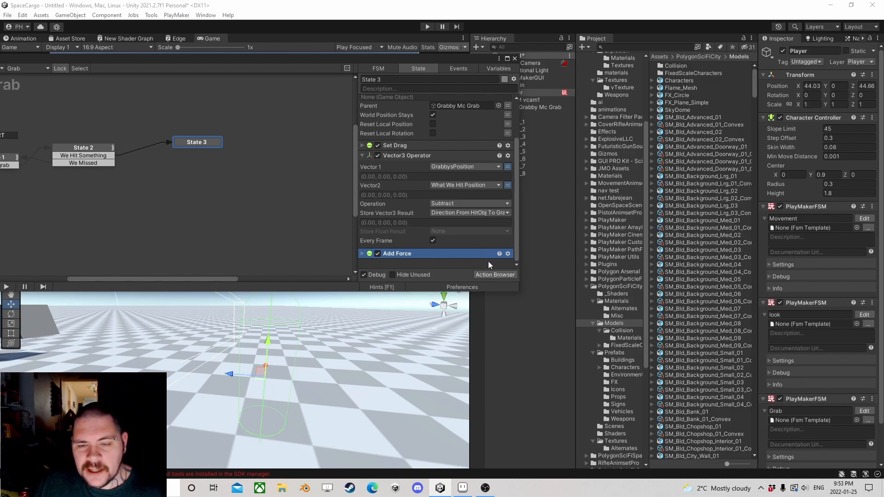
Step: Add a Get Mouse Button Up action to State 3
left_click(495, 276)
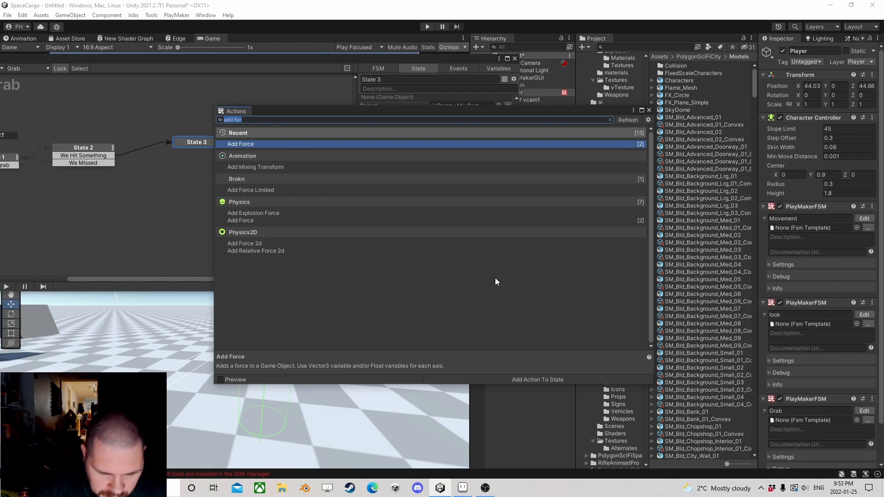
type("get mouse bu")
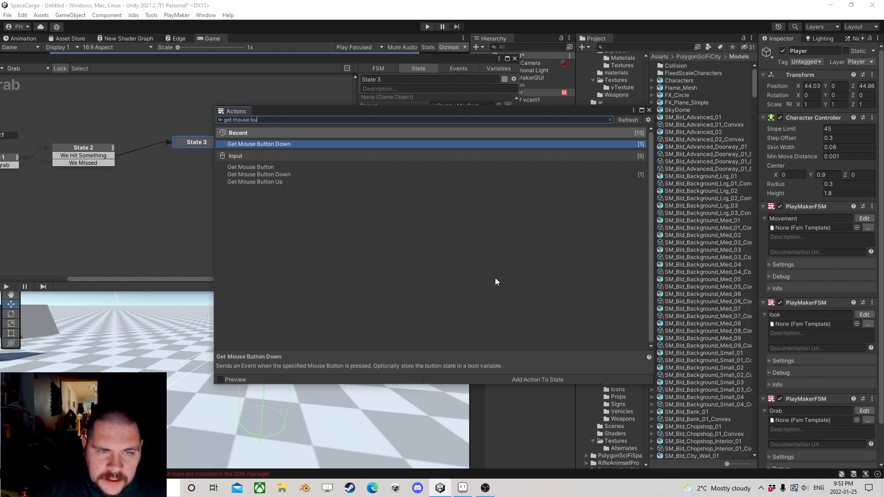
key("Down")
key("Down")
key("Down")
key("Return")
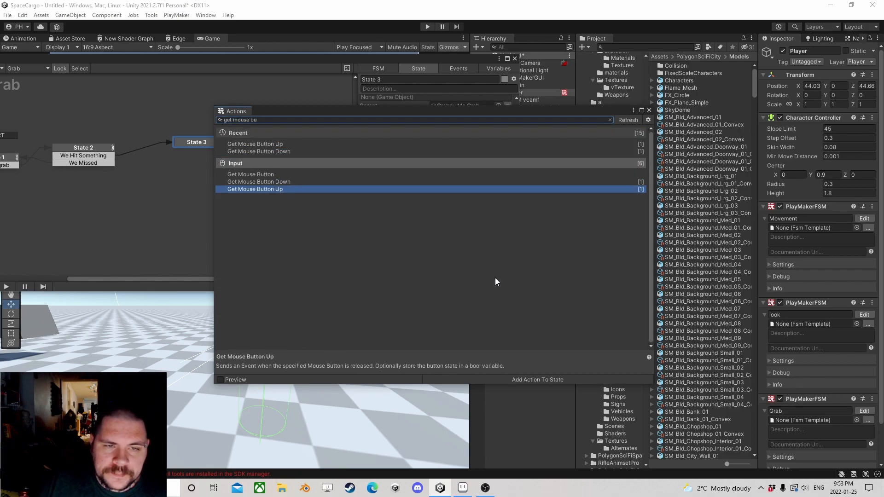
Step: Move State 3's Get Mouse Button Up action below Add Force and make it send a new event named Throw
left_click(648, 111)
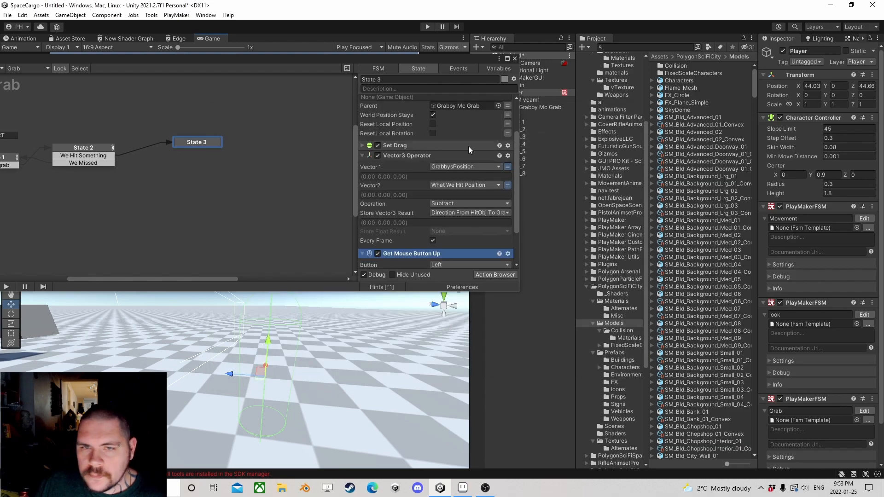
scroll(399, 201, "down", 3)
left_click_drag(401, 201, 407, 261)
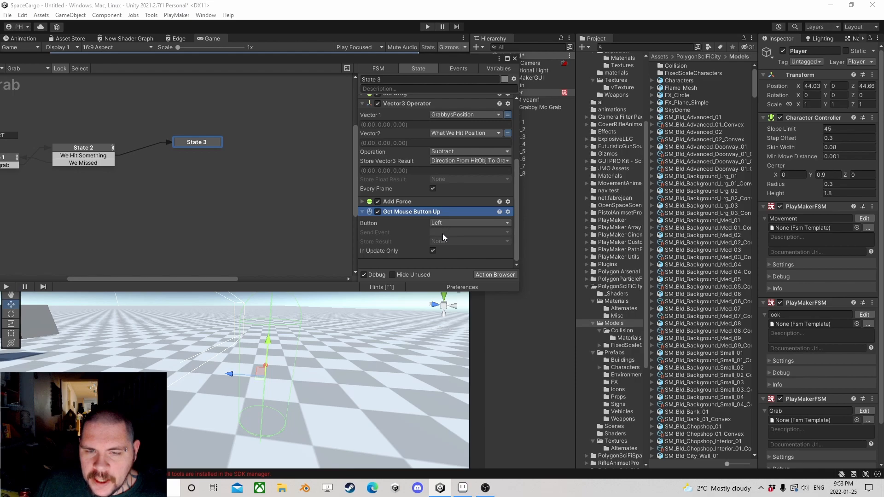
left_click(443, 233)
left_click(463, 320)
type("Throw")
key("Return")
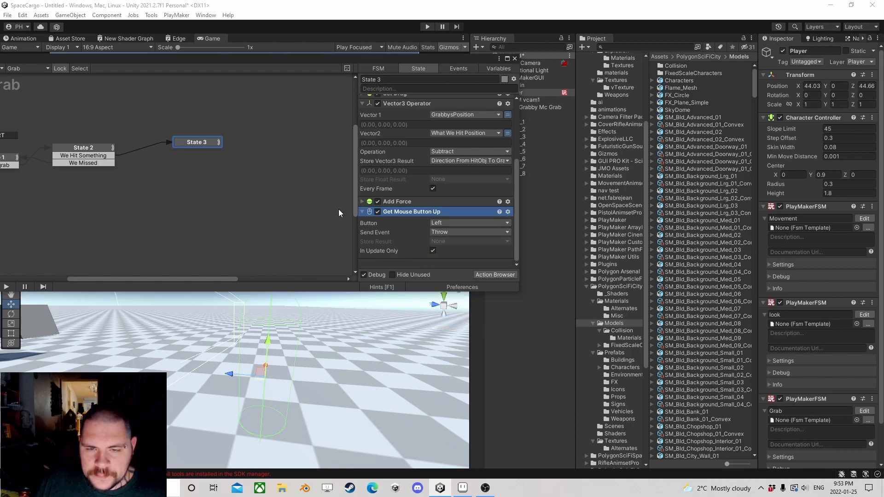
Step: Add a Throw transition to State 3 leading to a new State 4, and move the PlayMaker editor clear of the scene's object list
right_click(199, 142)
mouse_move(277, 146)
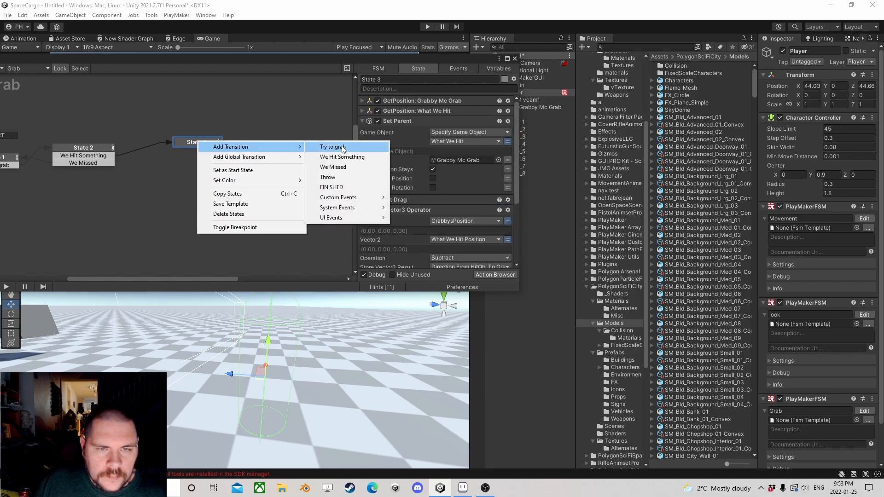
left_click(328, 177)
left_click_drag(291, 135, 274, 194)
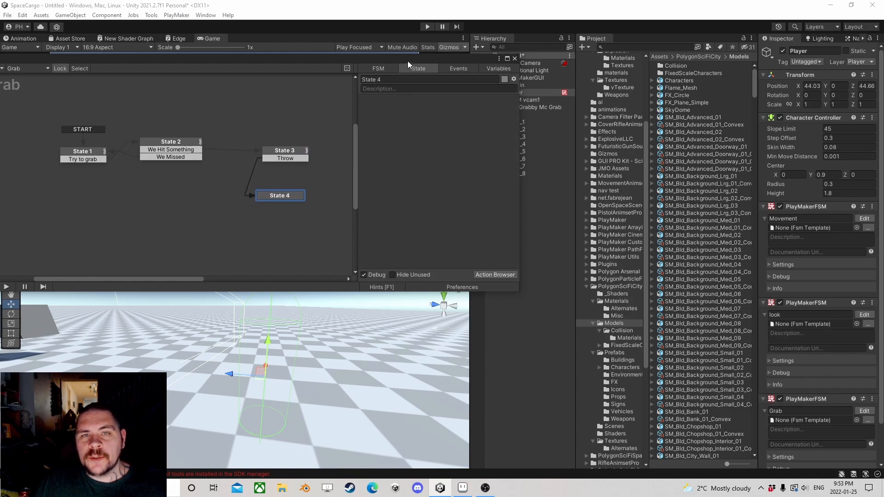
left_click_drag(405, 60, 308, 68)
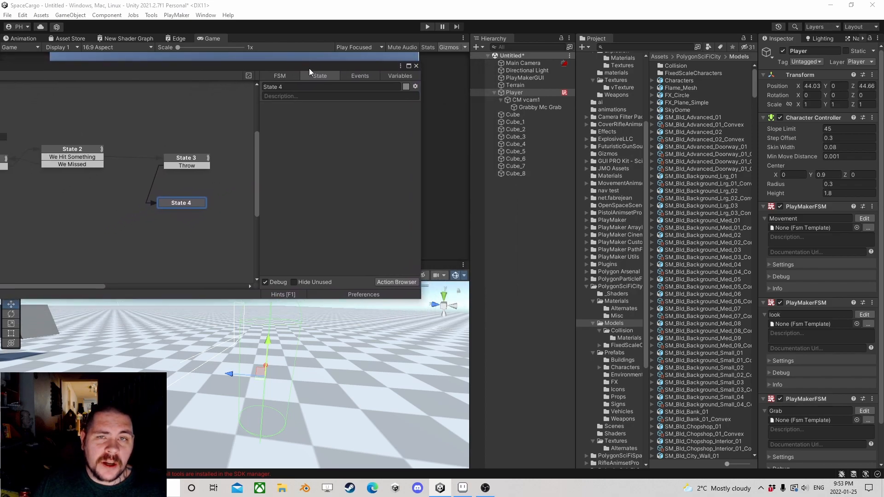
left_click_drag(369, 68, 308, 145)
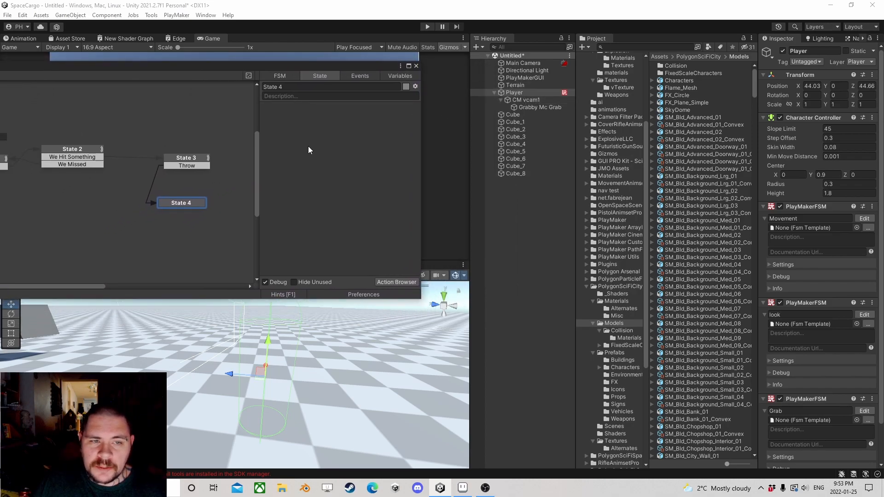
Step: Add a Transform Direction action to State 4
left_click(397, 282)
type("transform dire")
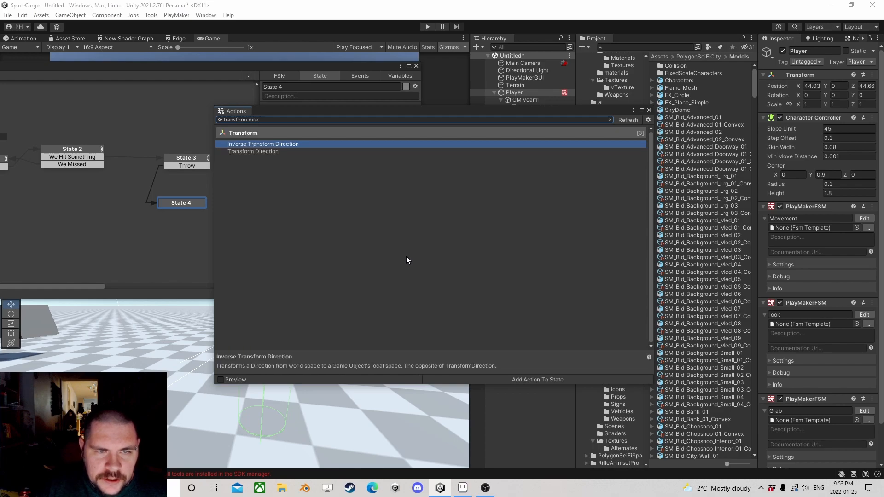
key("Down")
key("Return")
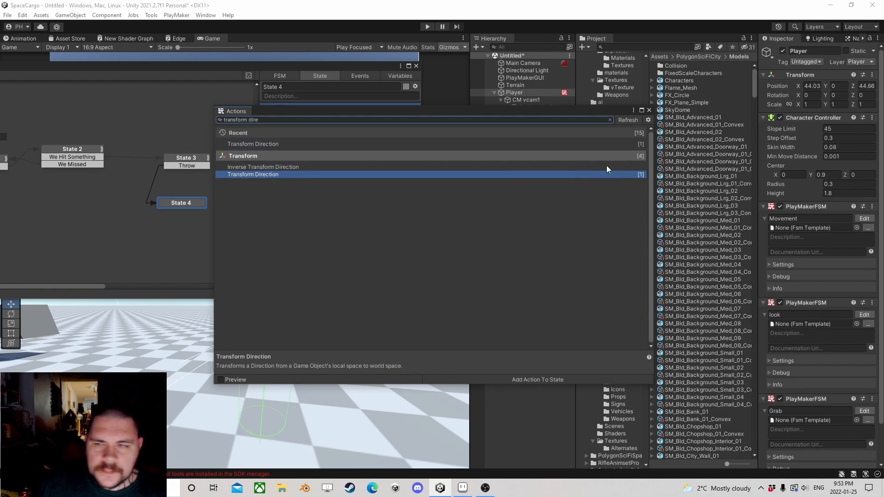
left_click(649, 110)
Step: Set Transform Direction's game object to CM vcam1 and its local direction Z to 15
left_click(374, 119)
left_click(373, 139)
left_click_drag(523, 101, 372, 129)
left_click(396, 138)
type("11")
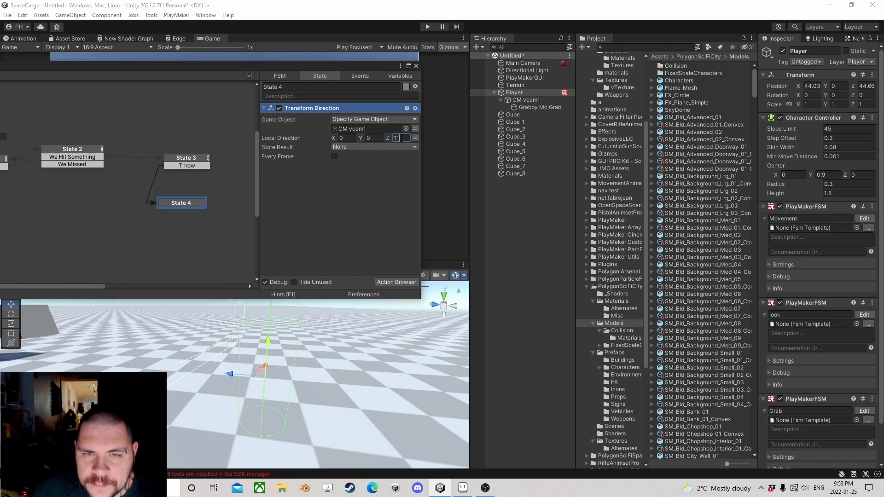
key("Return")
Step: Store the Transform Direction result in a new variable named Throw Direction
left_click(368, 149)
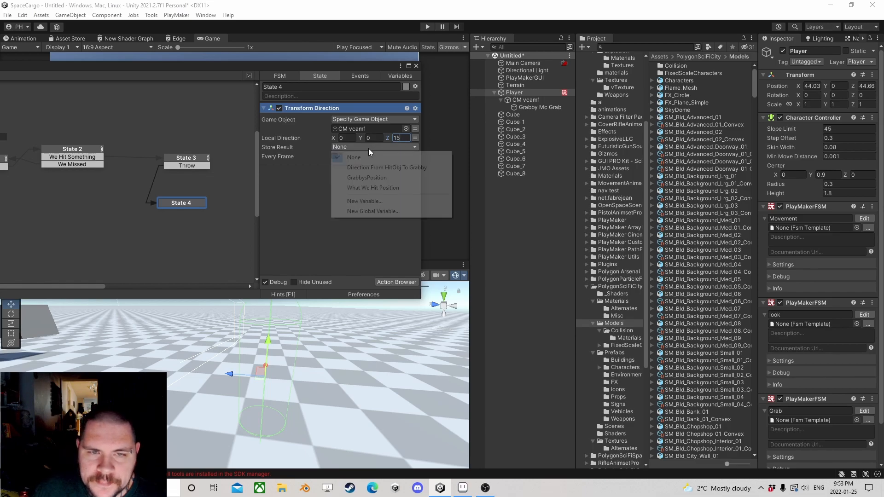
left_click(368, 199)
type("Th")
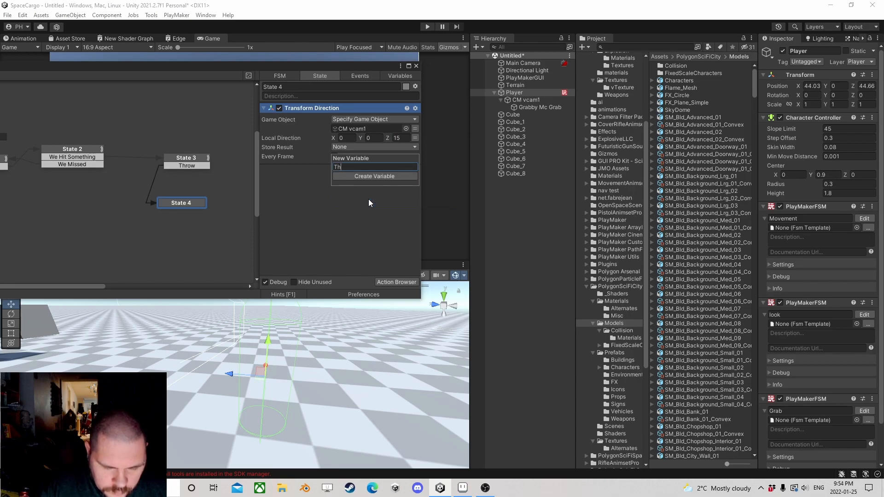
type("row Direction")
key("Return")
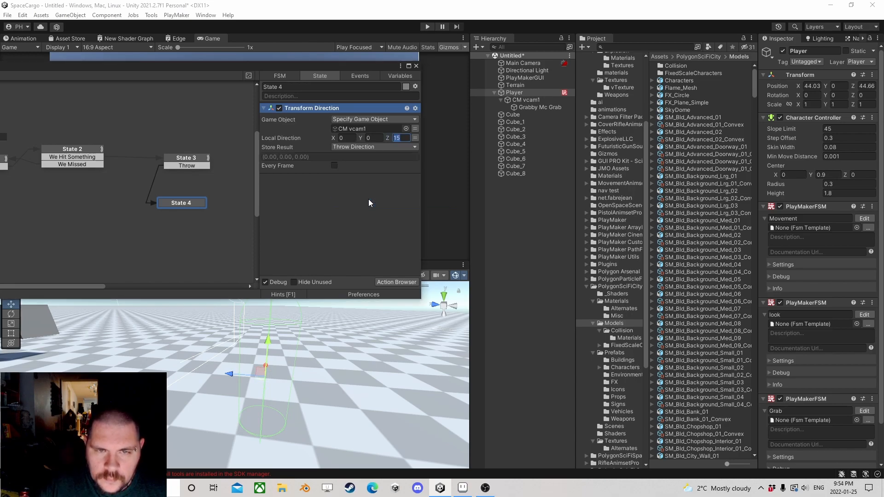
Step: Add a Set Parent action to State 4 below Transform Direction
left_click(392, 282)
type("set pa")
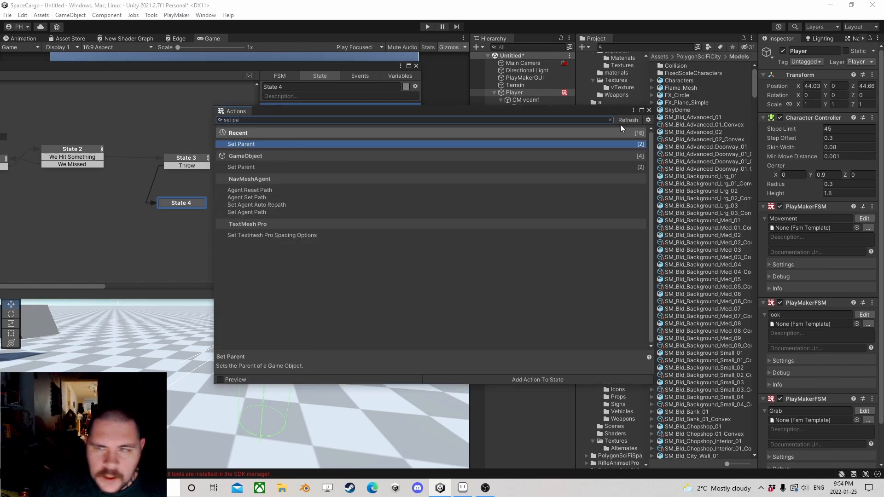
left_click(648, 111)
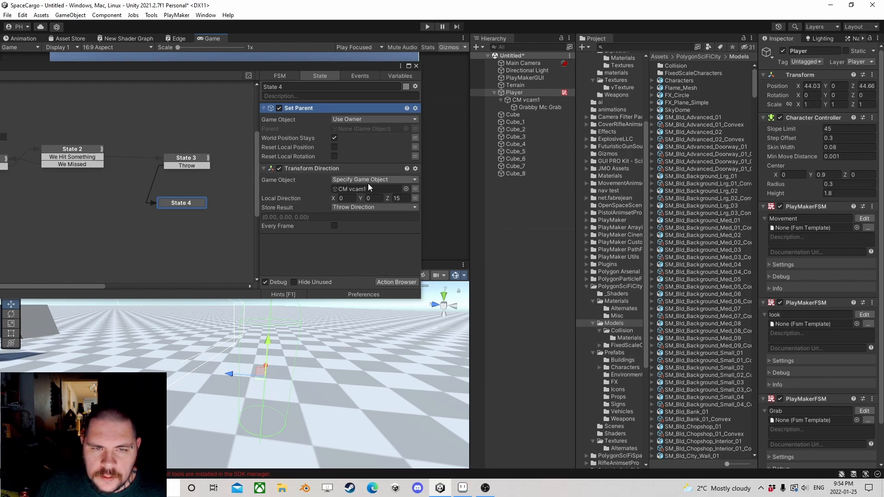
Step: Copy the Set Drag action from State 3 and paste it before Set Parent in State 4
left_click(196, 158)
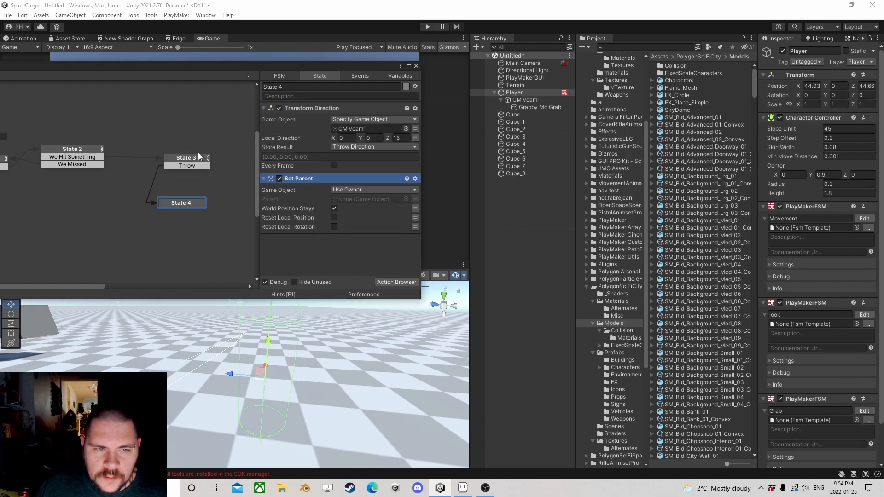
right_click(299, 208)
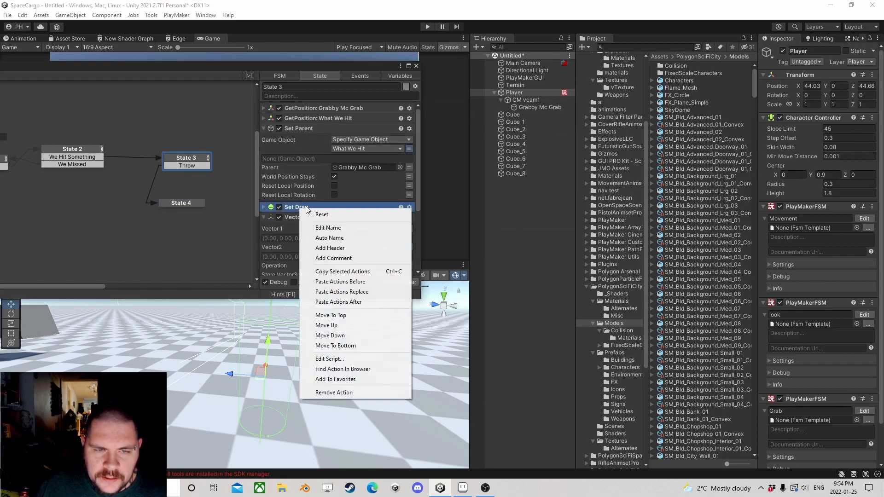
left_click(331, 272)
left_click(182, 204)
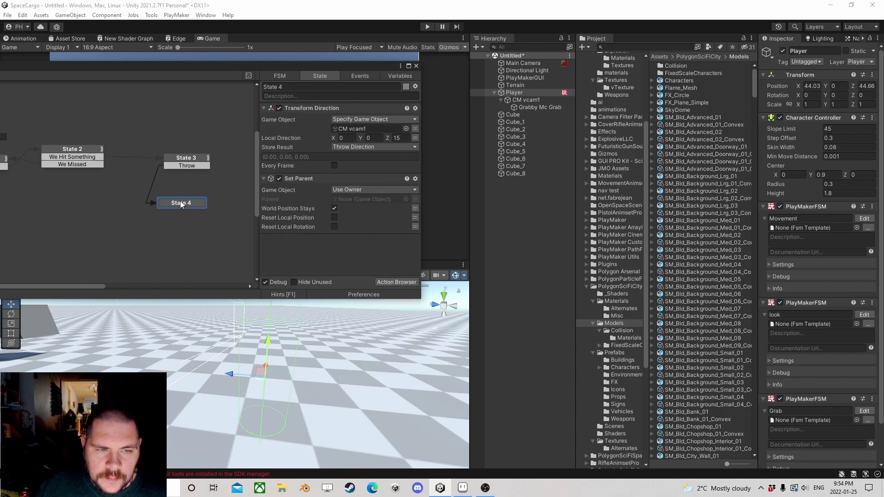
right_click(310, 187)
left_click(322, 251)
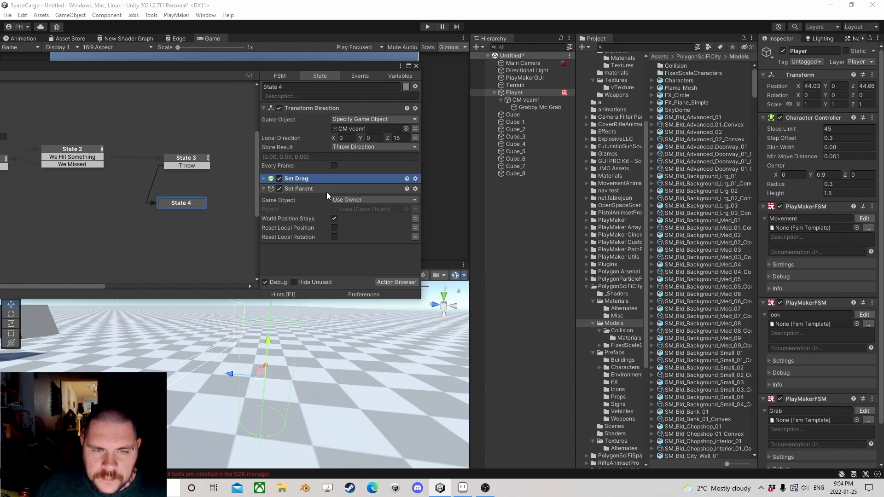
Step: Set the drag in State 4's Set Drag action to 0.1 and collapse the action
left_click(350, 179)
left_click(382, 218)
type("0.1")
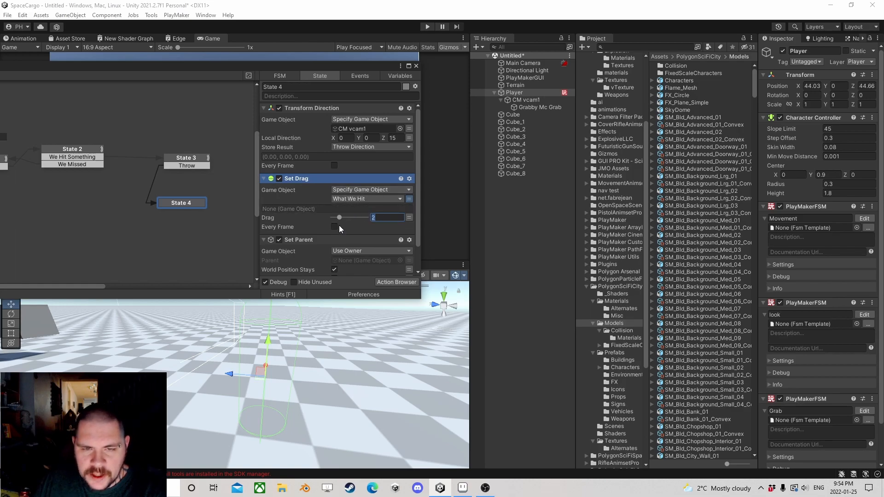
left_click(264, 179)
Step: Set the game object of State 4's Set Parent action to the What We Hit variable
left_click(387, 200)
left_click(363, 219)
left_click(376, 208)
left_click(364, 229)
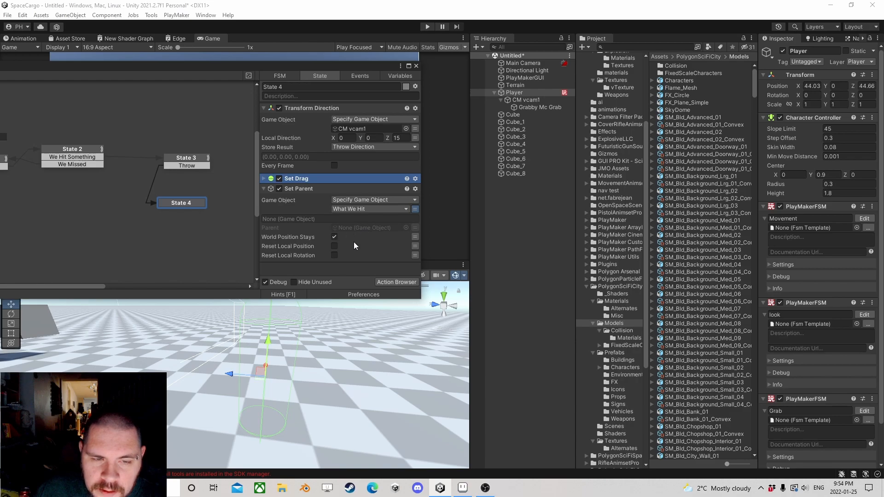
Step: Add an Add Force action to State 4 and place it last in the action list
left_click(396, 282)
type("orce")
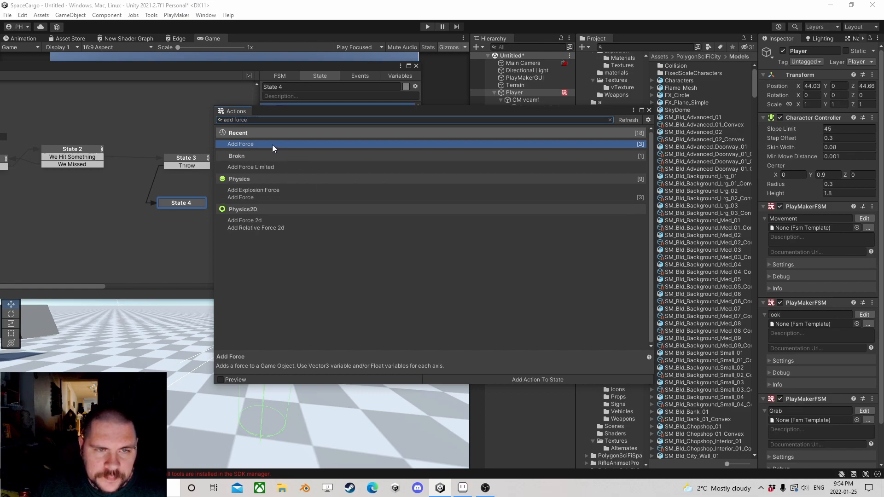
left_click(650, 110)
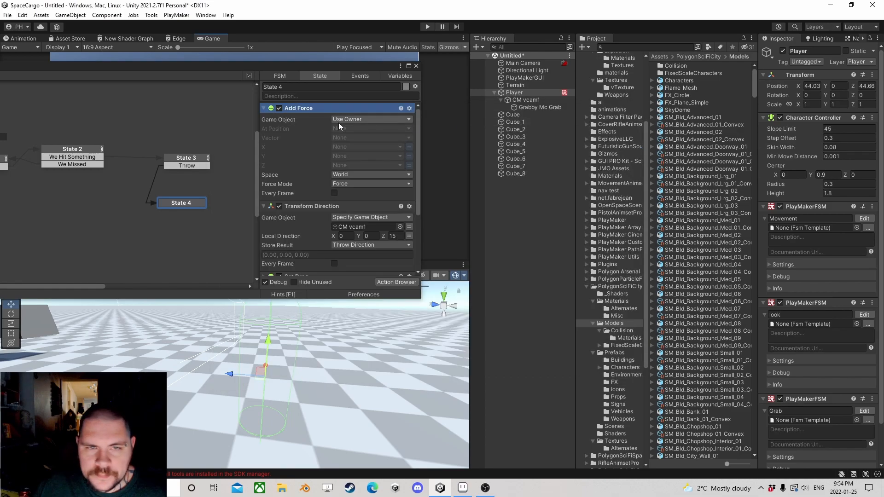
right_click(302, 111)
left_click(343, 245)
Step: Set the game object of State 4's Add Force to What We Hit and its vector to Throw Direction
left_click(360, 196)
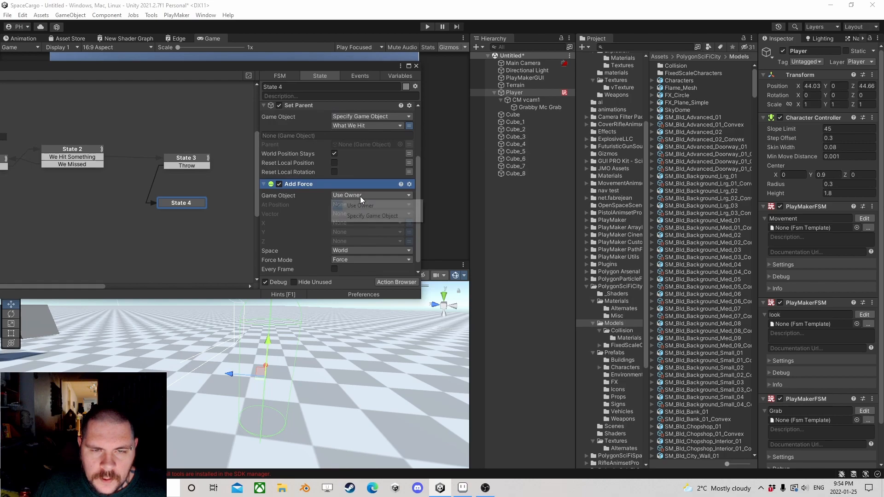
left_click(370, 215)
left_click(364, 205)
left_click(373, 225)
left_click(339, 232)
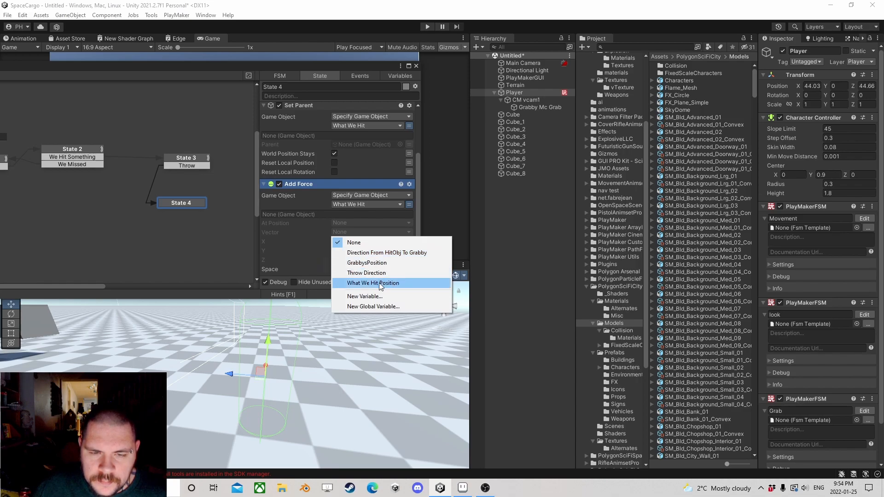
left_click(388, 276)
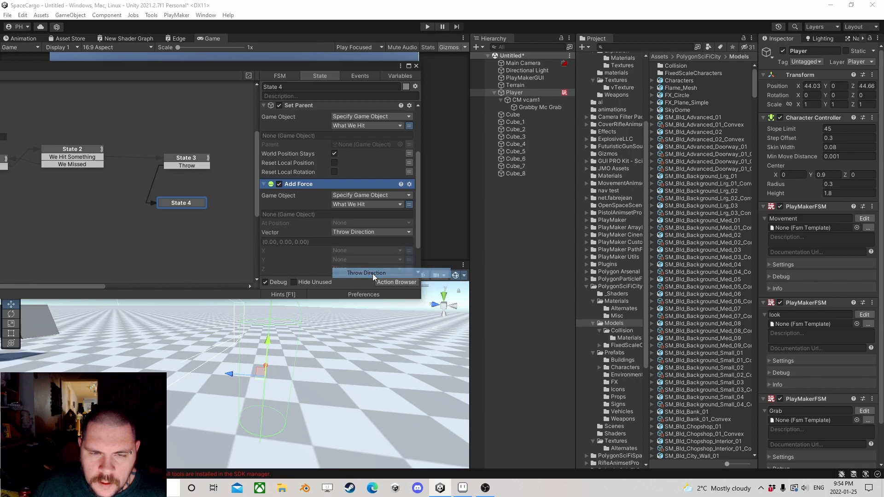
Step: Set the force mode of State 4's Add Force action to Impulse
scroll(320, 255, "down", 2)
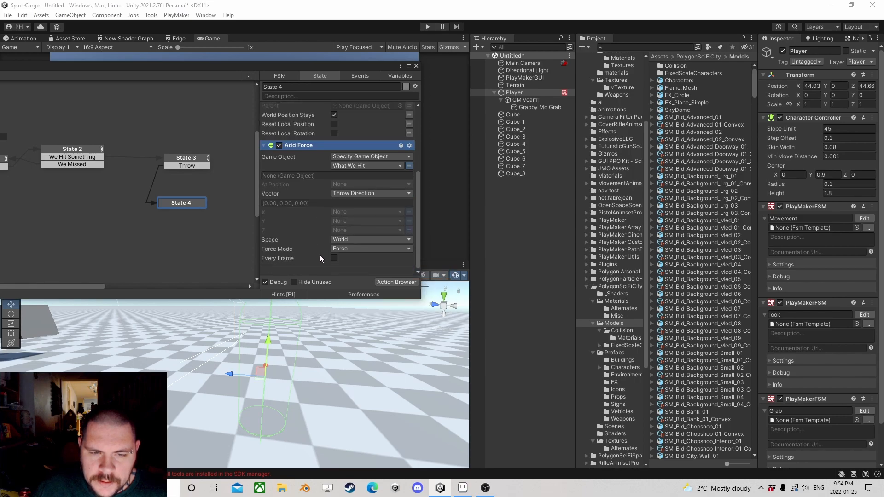
left_click(342, 248)
left_click(363, 268)
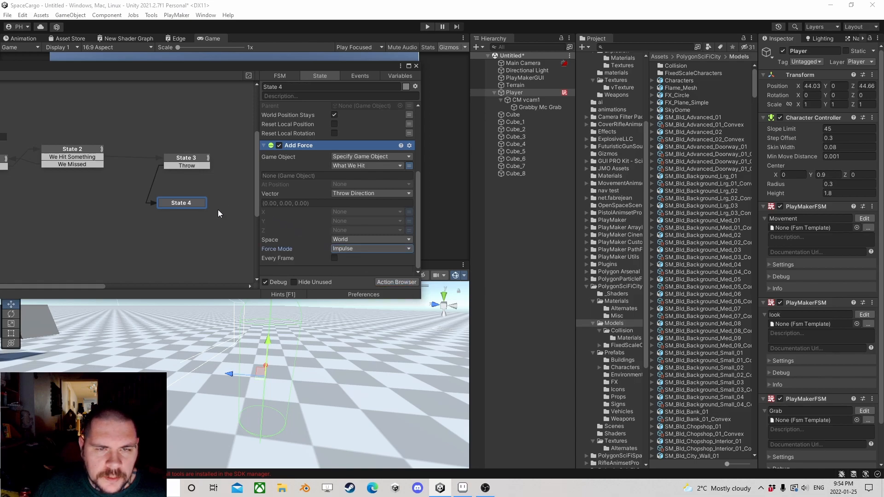
Step: Add a FINISHED transition to State 4 and link it back to State 1
left_click(186, 205, "ctrl")
scroll(144, 214, "down", 2)
middle_click_drag(145, 214, 203, 212)
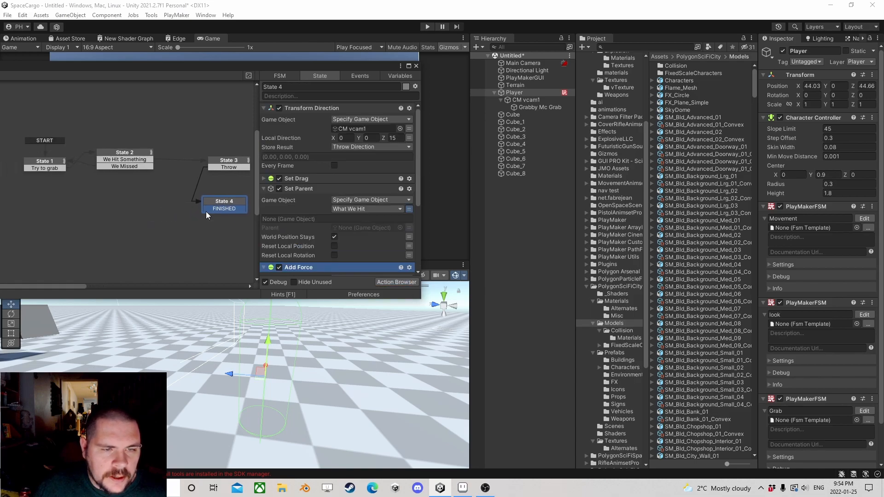
left_click_drag(208, 209, 44, 175)
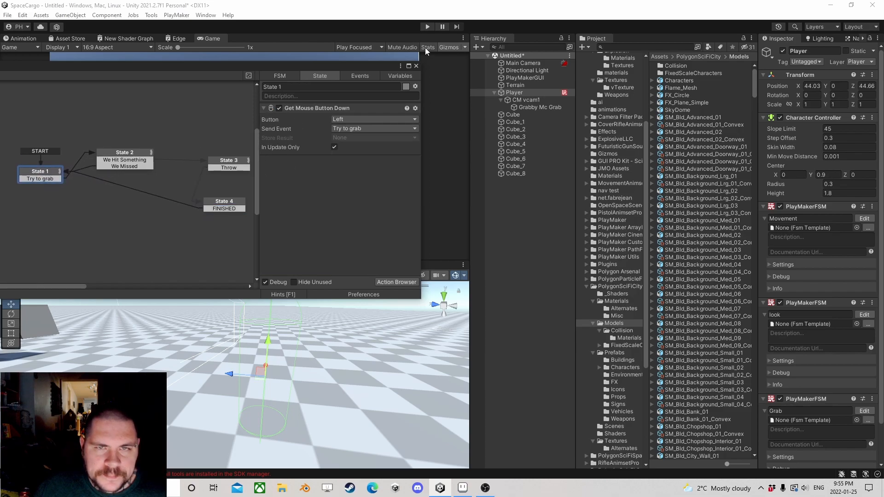
Step: Close the PlayMaker editor and run the scene to test grabbing and throwing the cubes
left_click(416, 67)
left_click(427, 27)
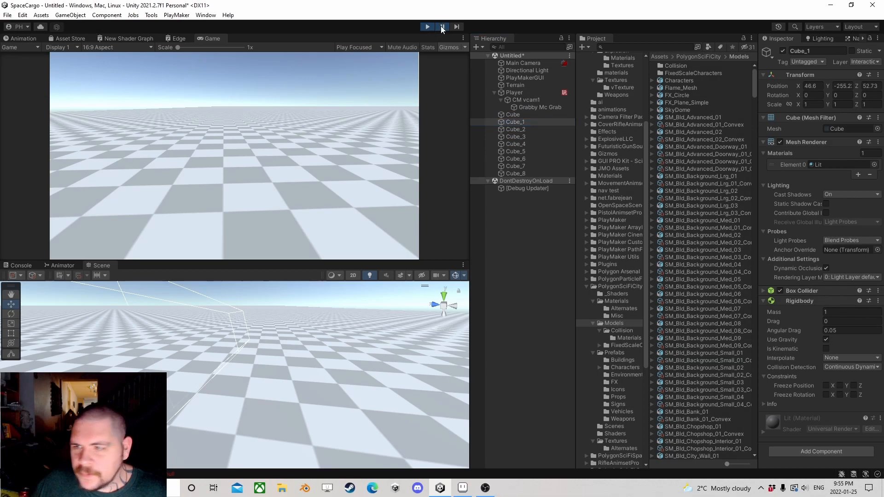
Step: Examine Cube_1's Box Collider and Rigidbody settings during the paused test, and stop play mode
left_click(762, 291)
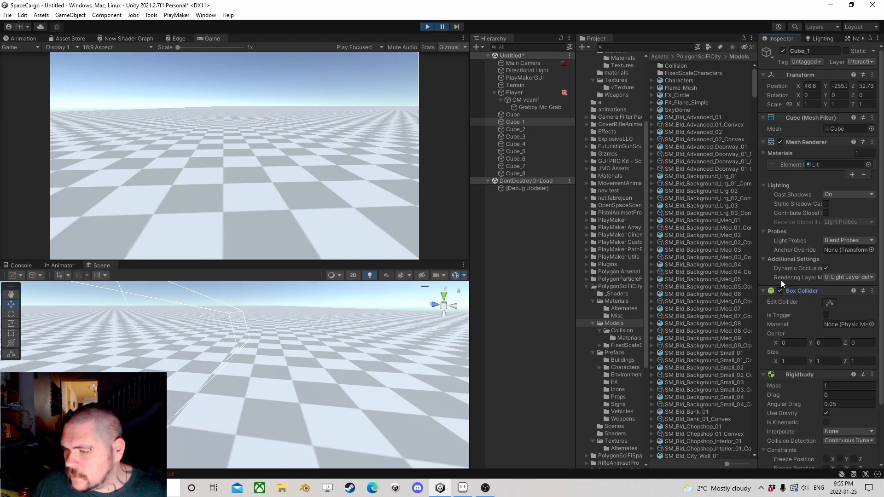
scroll(786, 273, "down", 3)
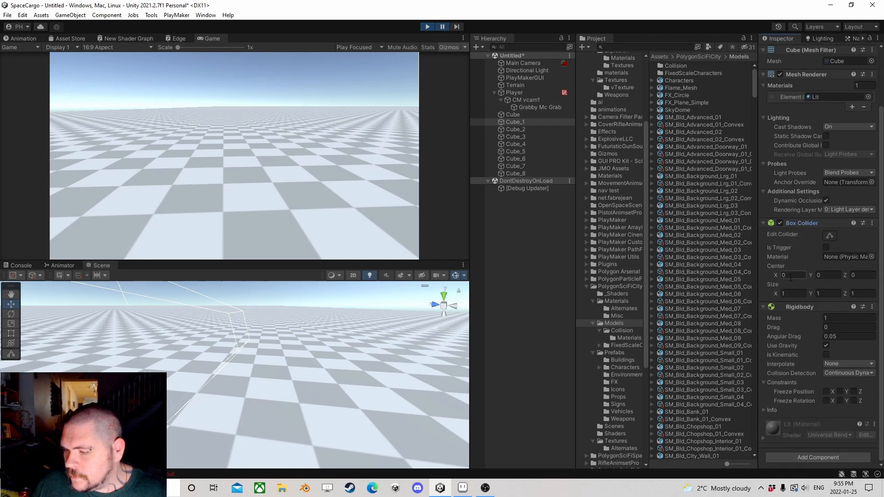
scroll(790, 277, "up", 3)
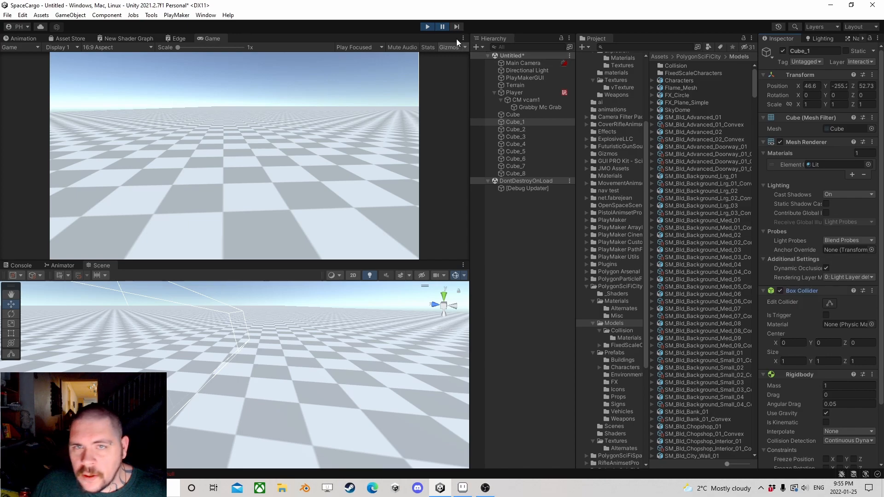
left_click(424, 28)
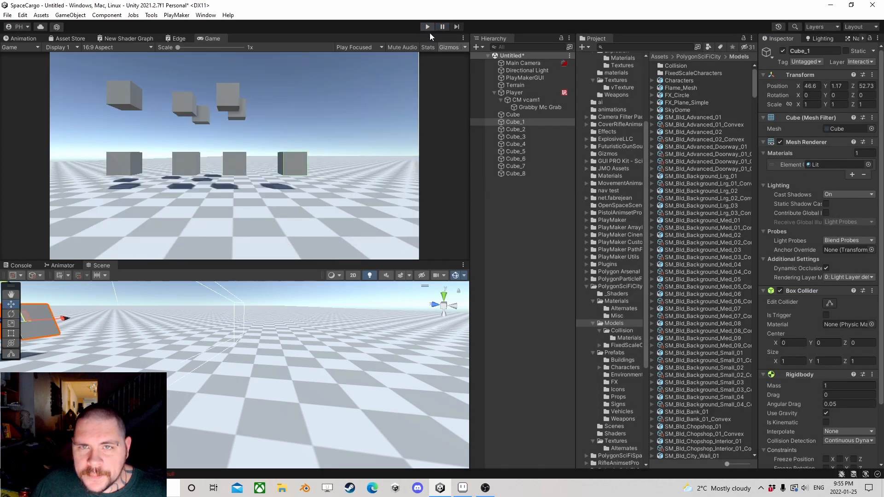
Step: Enable collision between the Default and Interactions layers in the project's Physics layer collision matrix
left_click(7, 16)
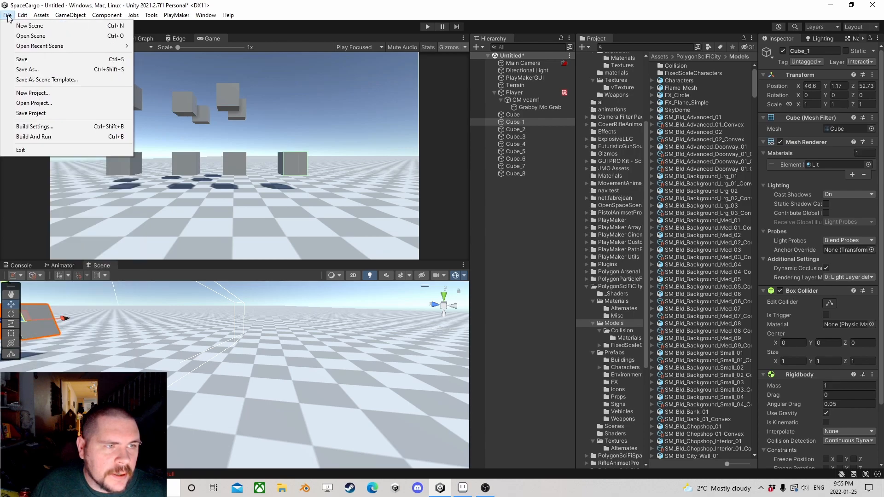
mouse_move(22, 15)
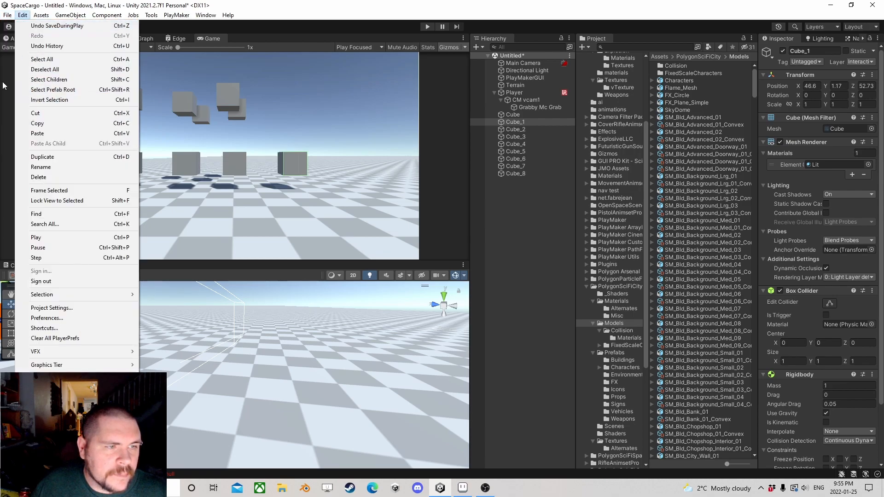
left_click(53, 315)
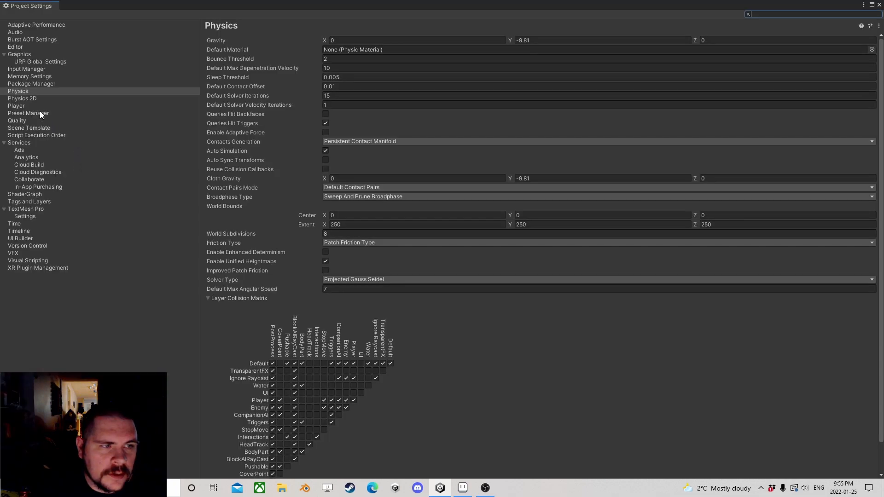
scroll(341, 241, "down", 3)
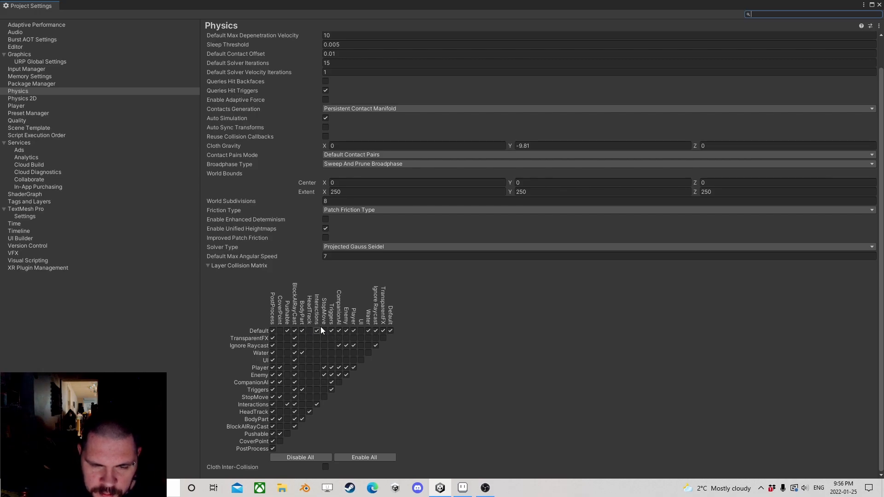
left_click(879, 5)
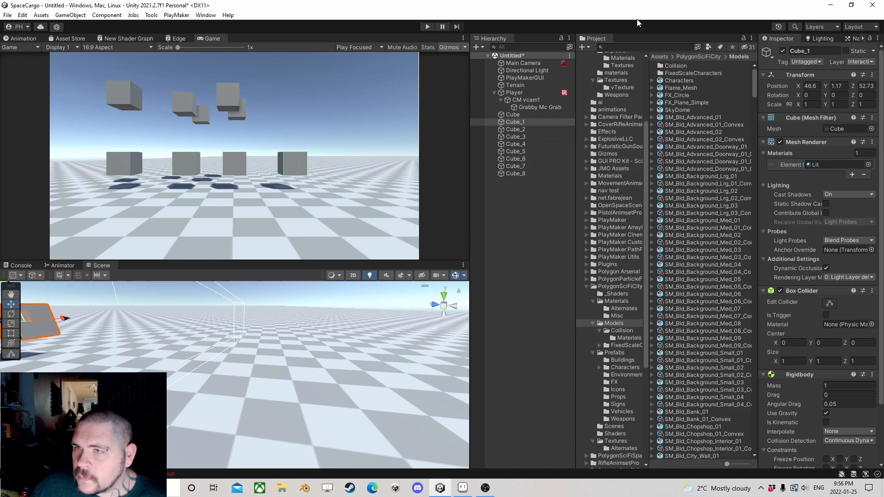
Step: Run the scene, walk up to the cubes and test grabbing and throwing one, and stop play mode
left_click(427, 26)
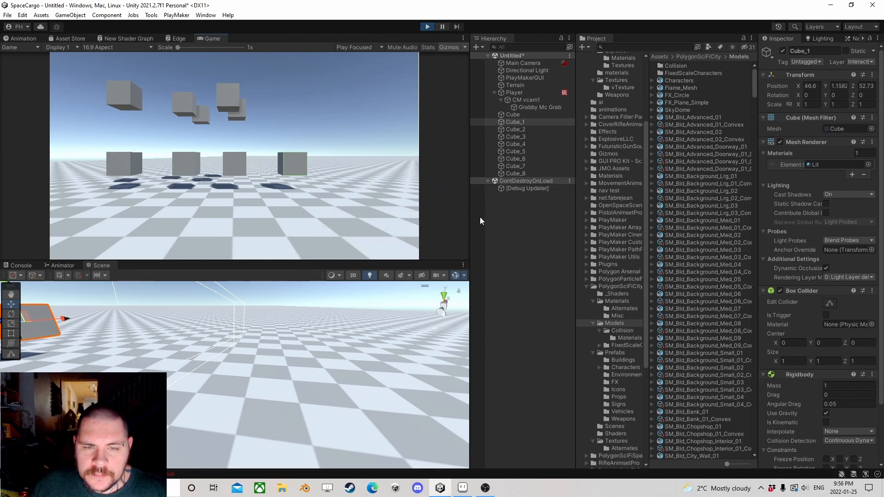
left_click(309, 171)
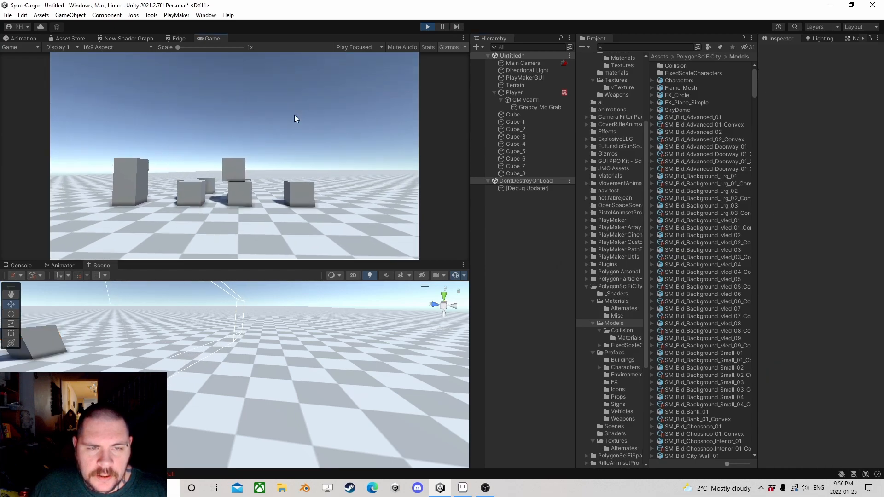
key("w")
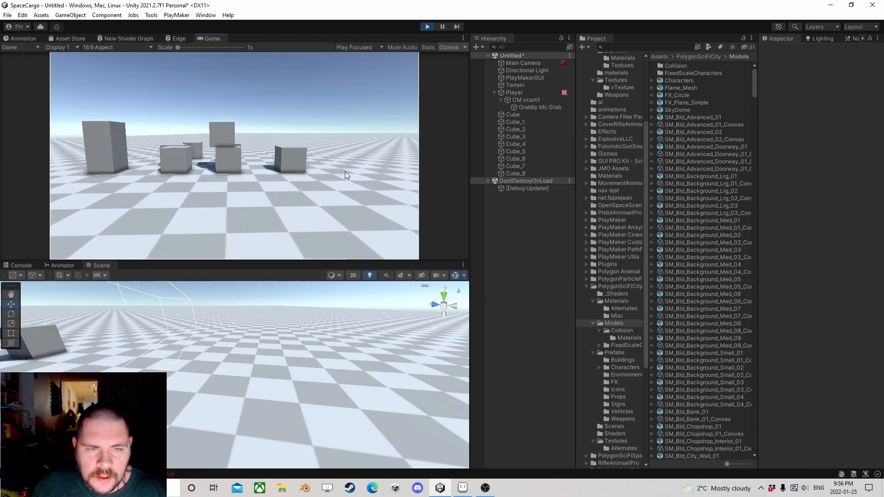
key("w")
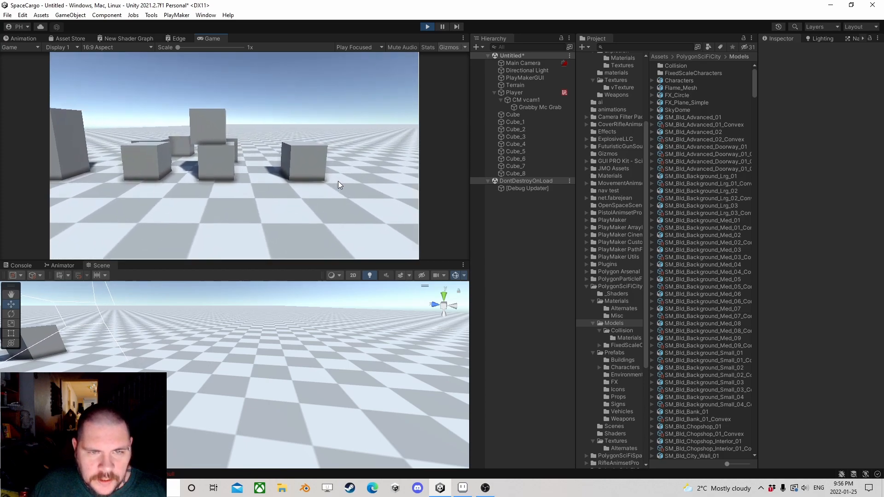
key("w")
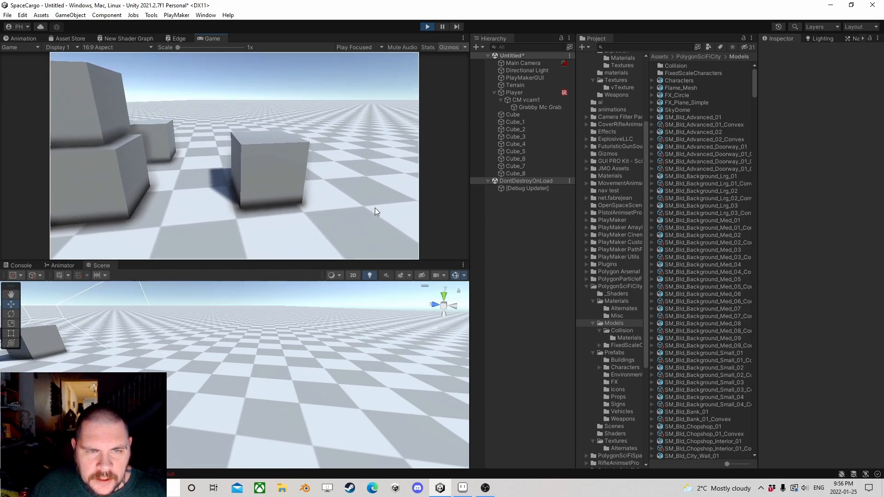
key("w")
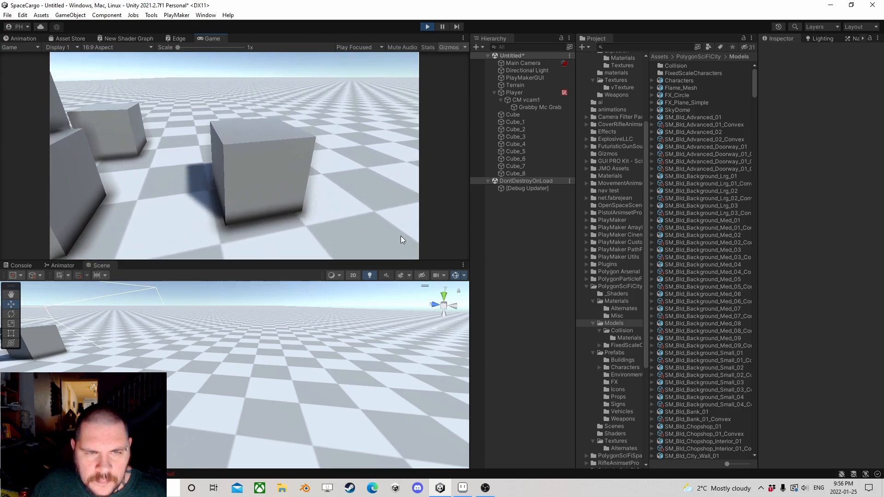
left_click(401, 236)
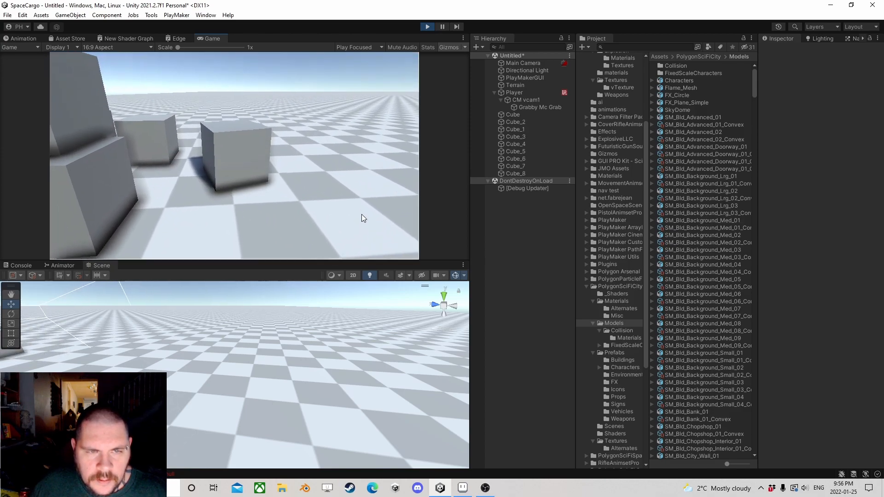
key("w")
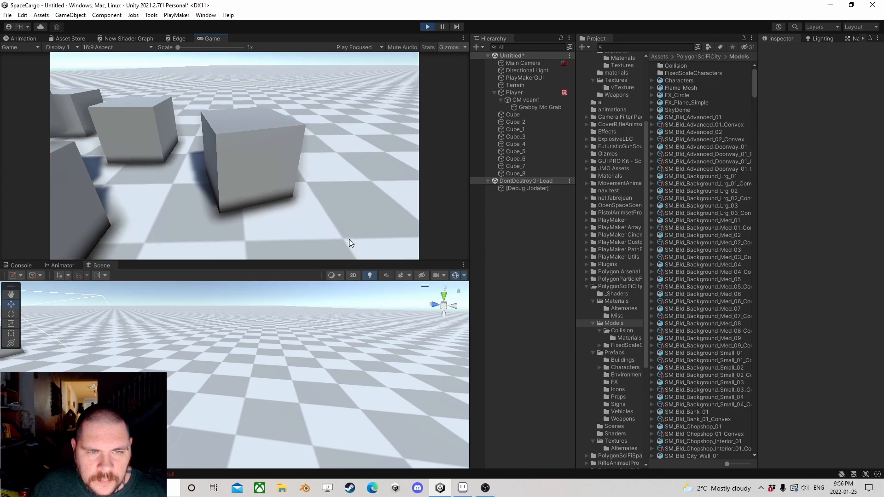
left_click(349, 238)
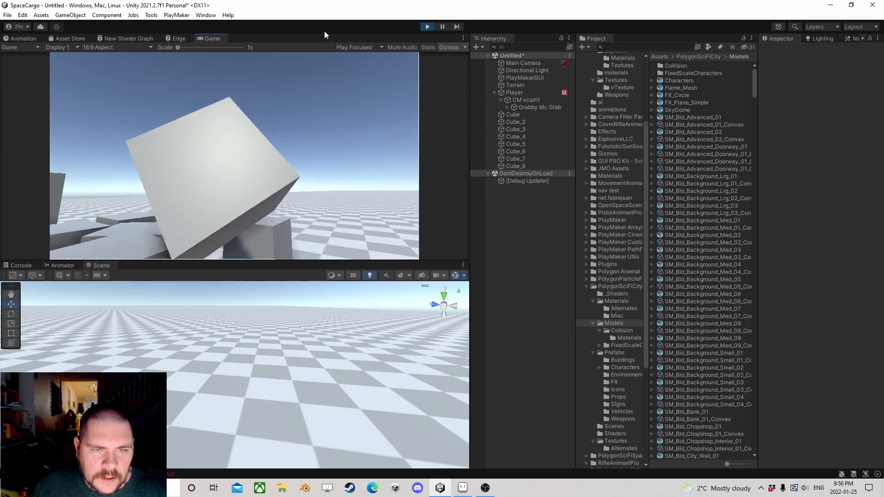
left_click(500, 17)
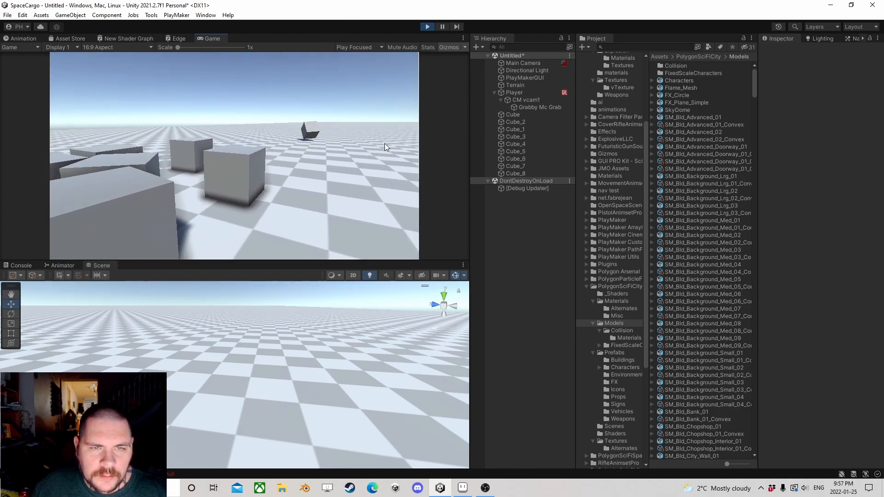
left_click(428, 26)
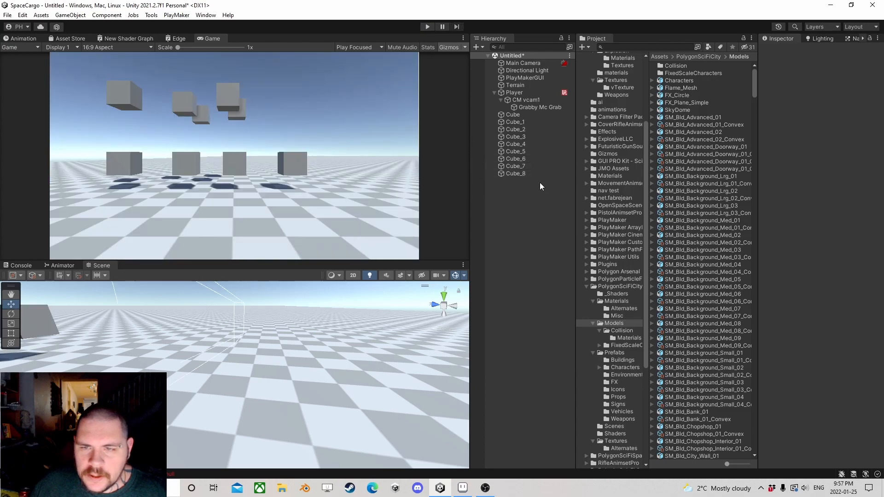
Step: Open the Player's Grab FSM for editing and review the actions in State 3
left_click(525, 94)
scroll(783, 285, "down", 2)
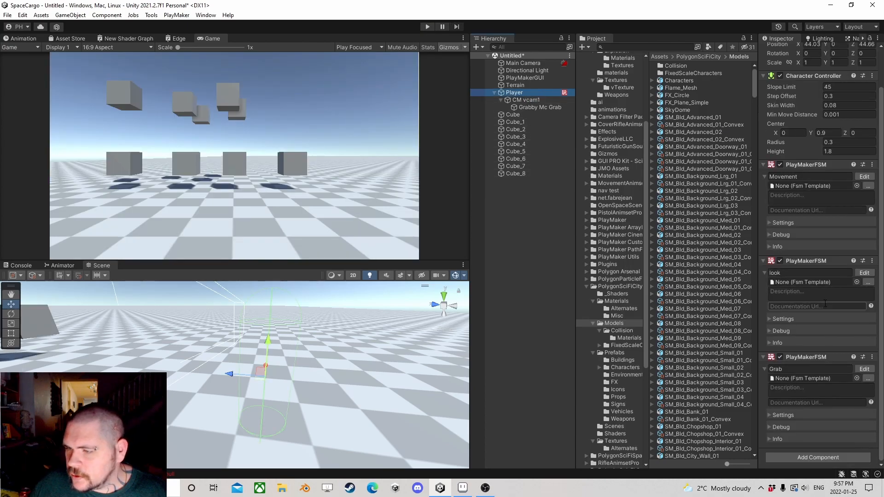
left_click(862, 370)
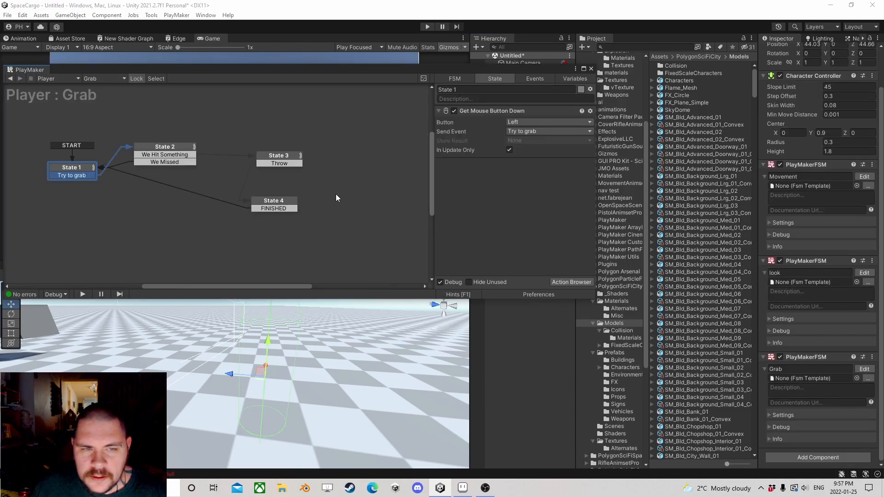
left_click(278, 158)
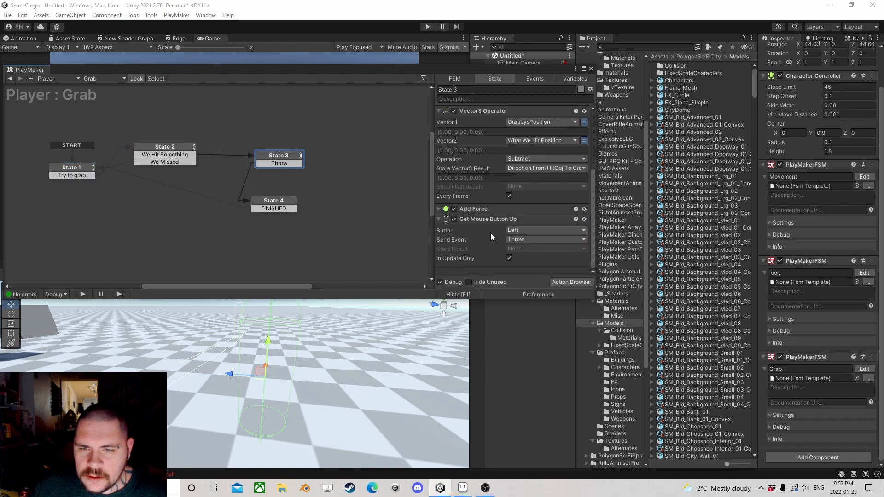
scroll(493, 231, "up", 5)
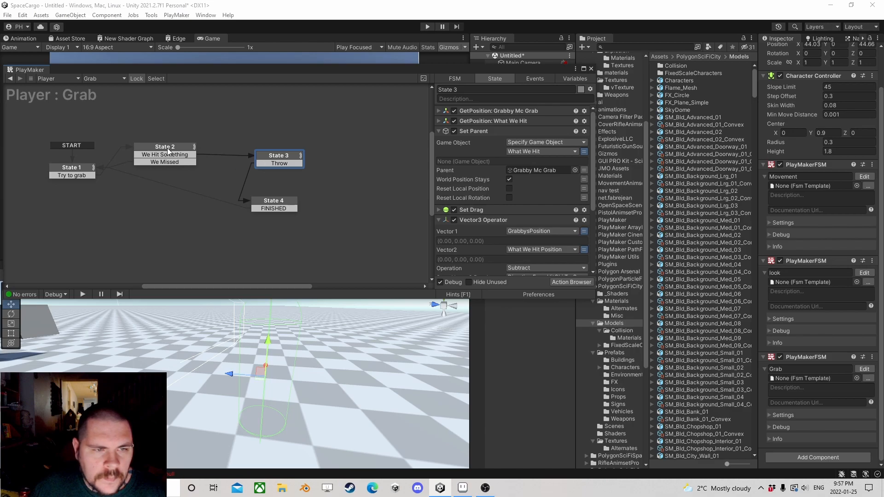
scroll(484, 157, "down", 5)
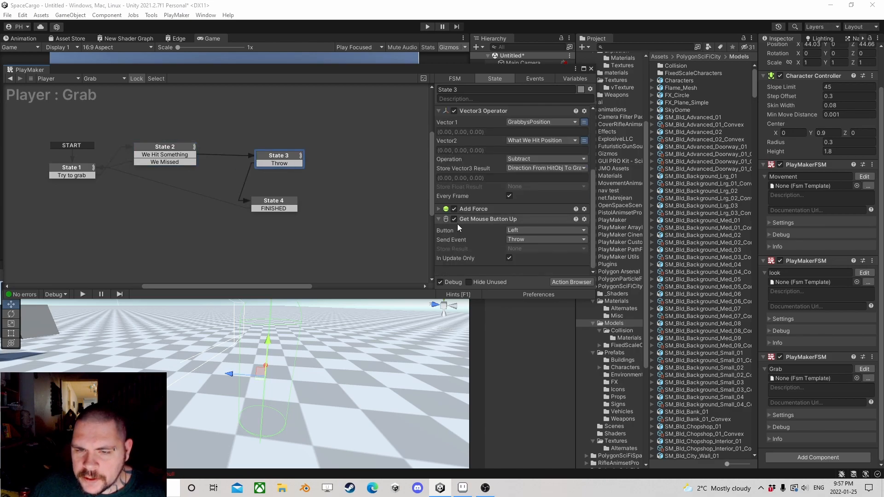
Step: Add a Vector3 Multiply action to State 3 and place it between Vector3 Operator and Add Force
left_click(580, 282)
type("vector 3")
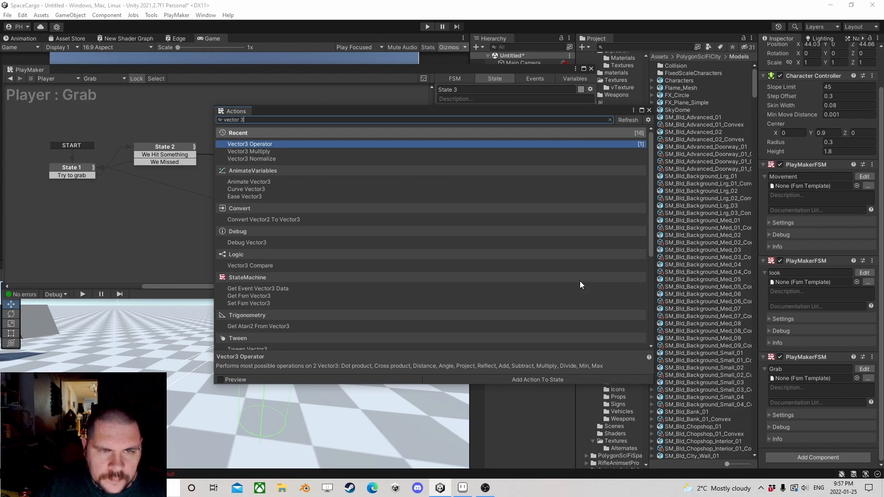
key("Down")
key("Return")
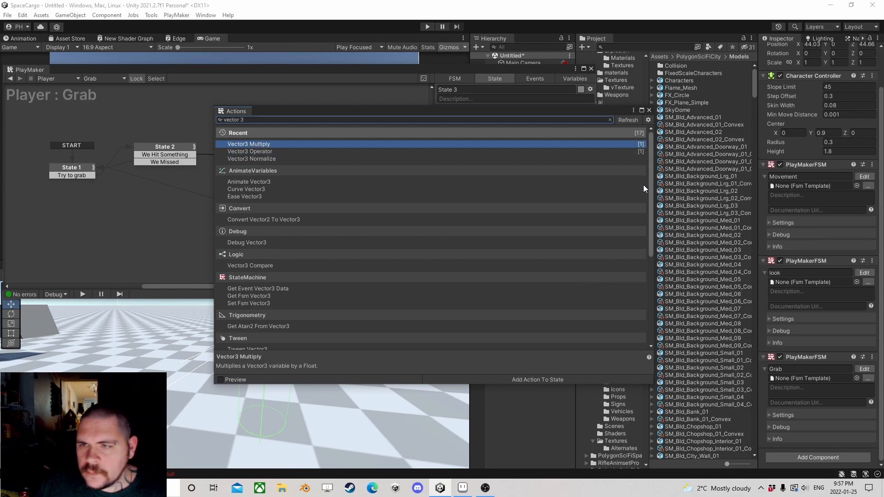
left_click(649, 110)
left_click_drag(473, 227, 491, 165)
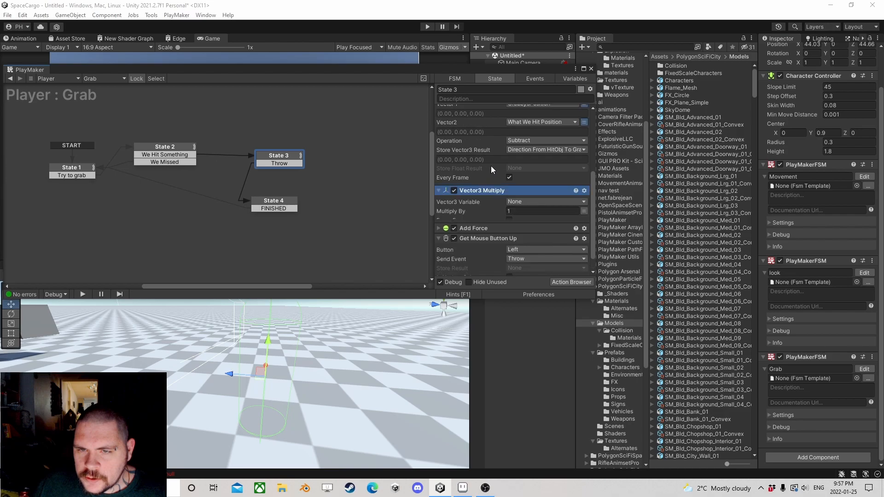
Step: Set Vector3 Multiply to multiply Direction From HitObj To Grabby by 5 every frame, and check State 4's Add Force settings
left_click(517, 202)
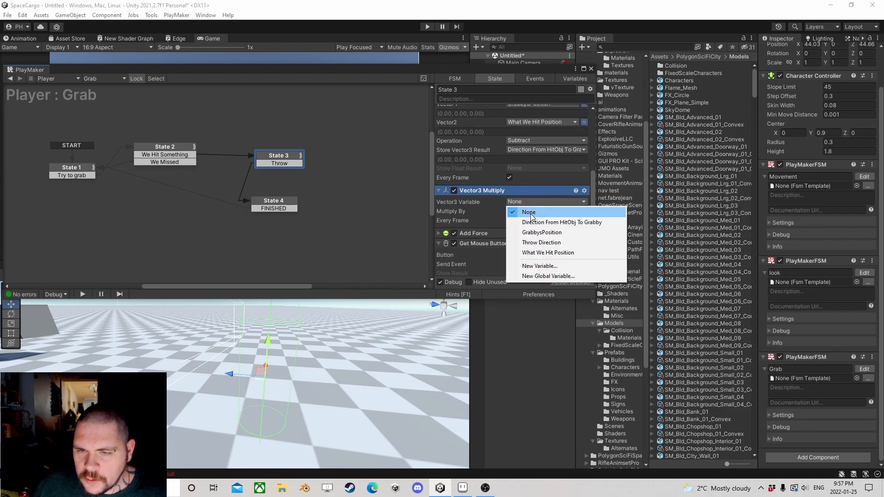
left_click(553, 223)
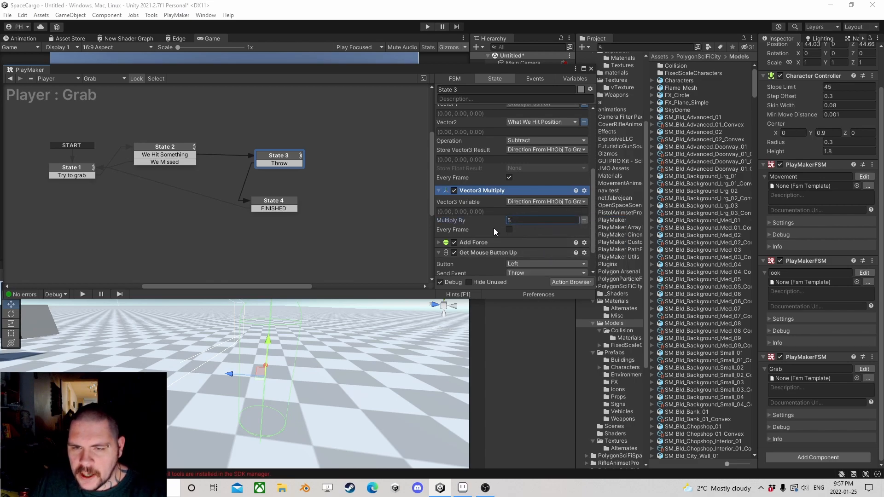
left_click(271, 201)
scroll(487, 172, "down", 5)
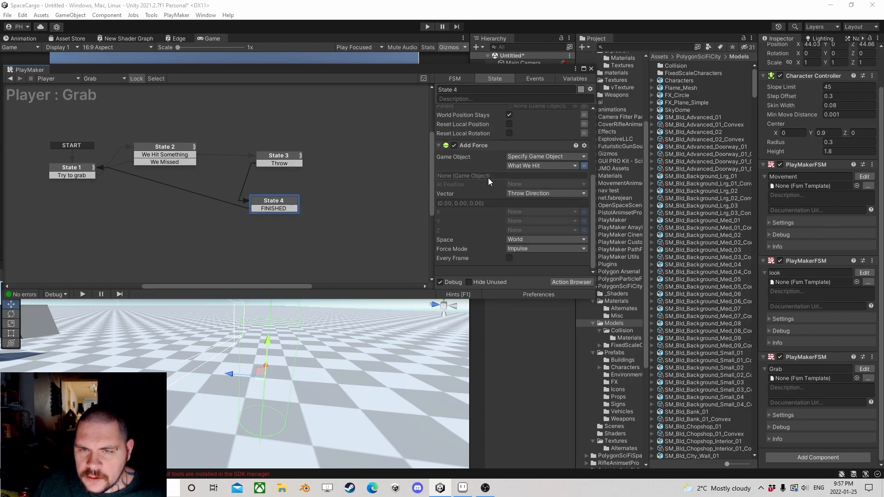
scroll(487, 178, "up", 4)
Step: Add State 5 before State 1 in the Grab FSM and make it the start state
middle_click_drag(137, 189, 321, 188)
right_click(119, 157)
left_click(152, 163)
right_click(146, 161)
left_click(159, 192)
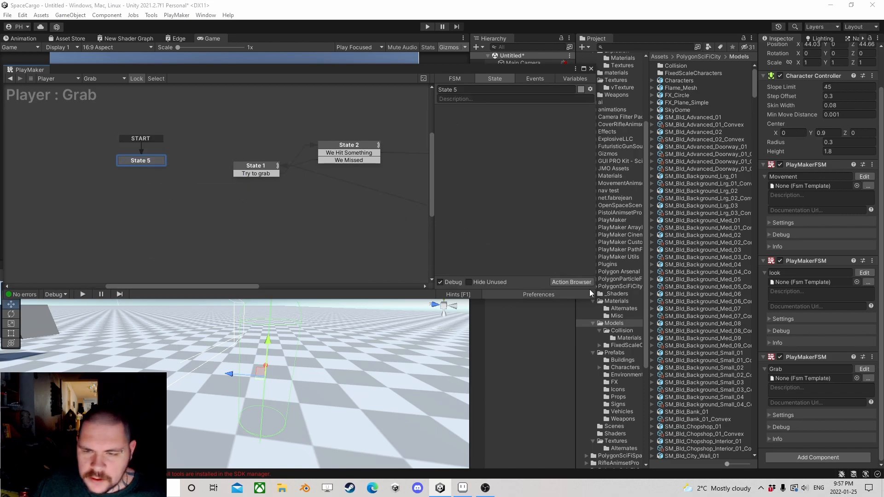
Step: Add a Set Mouse Cursor action to State 5 with Hide Cursor and Lock Cursor enabled
left_click(577, 282)
type("set cu")
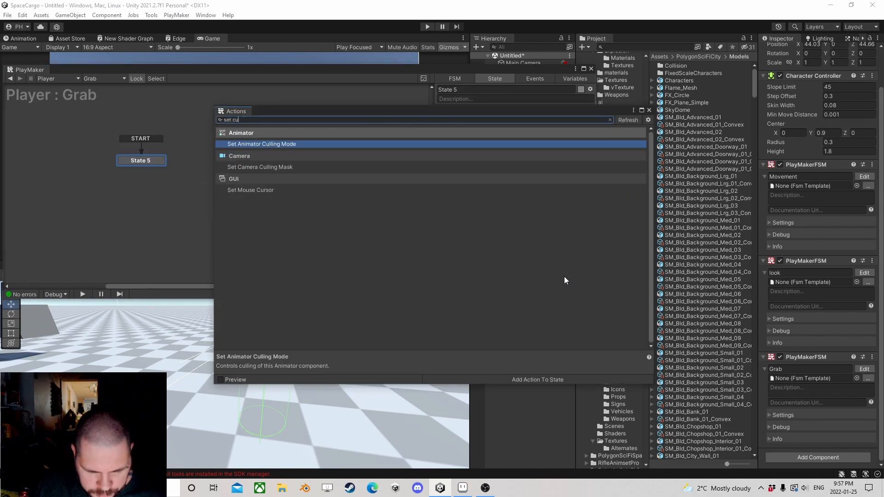
type("r")
double_click(260, 144)
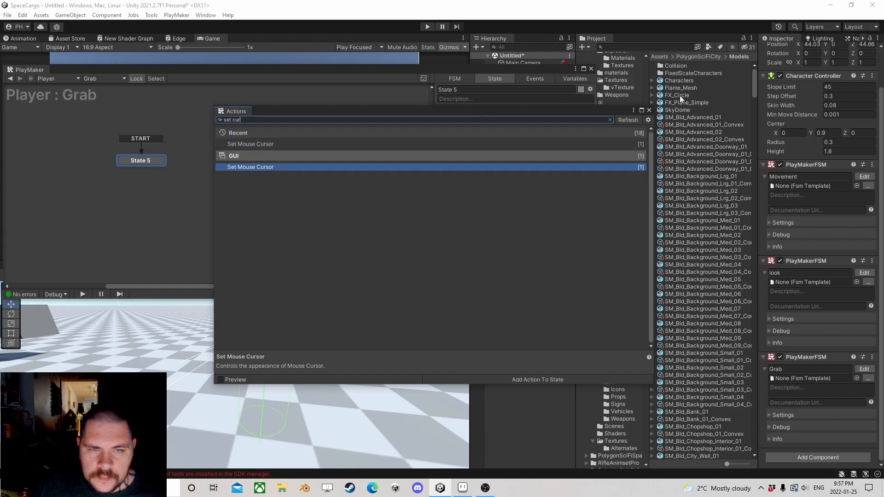
left_click(649, 111)
left_click(508, 160)
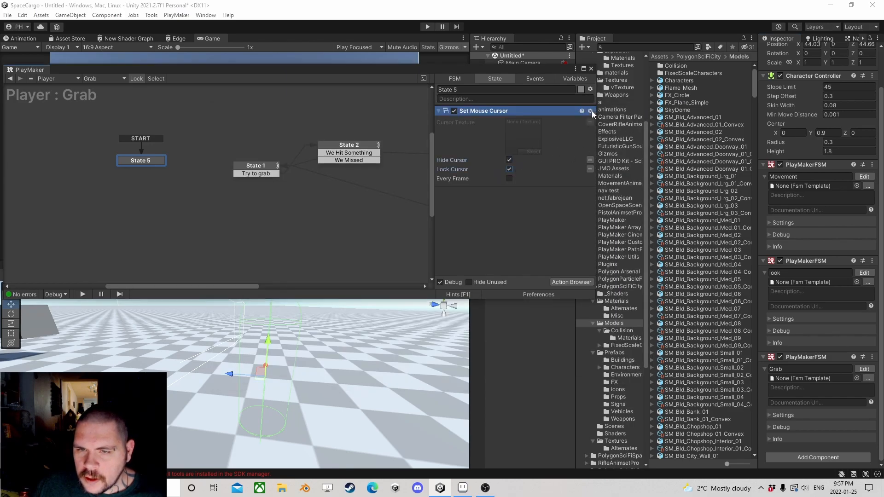
Step: Link State 5 to State 1 with a transition and close the PlayMaker editor
left_click(148, 161, "ctrl")
left_click_drag(149, 168, 253, 169)
left_click(590, 70)
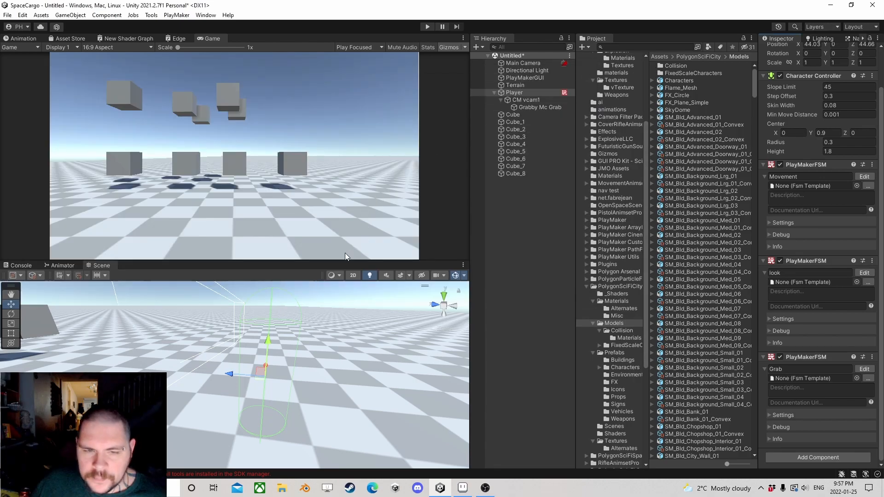
Step: Set the Game view to Play Maximized and run the scene
left_click(363, 48)
left_click(366, 66)
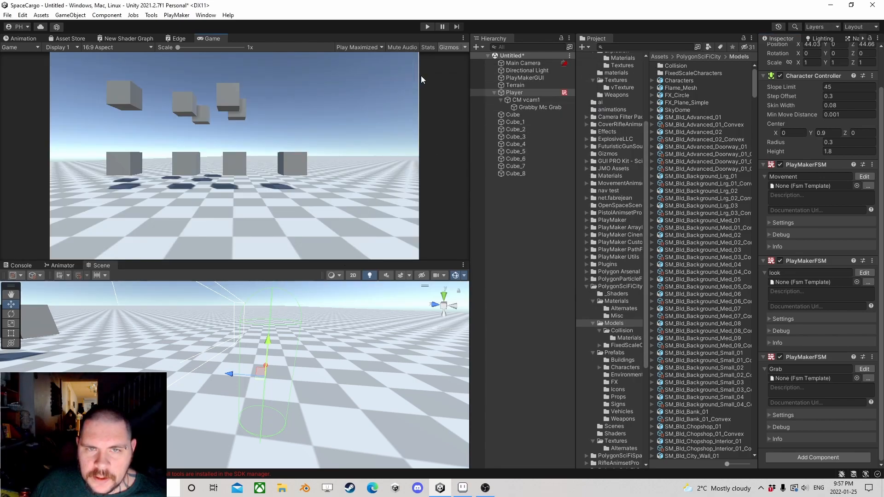
left_click(427, 27)
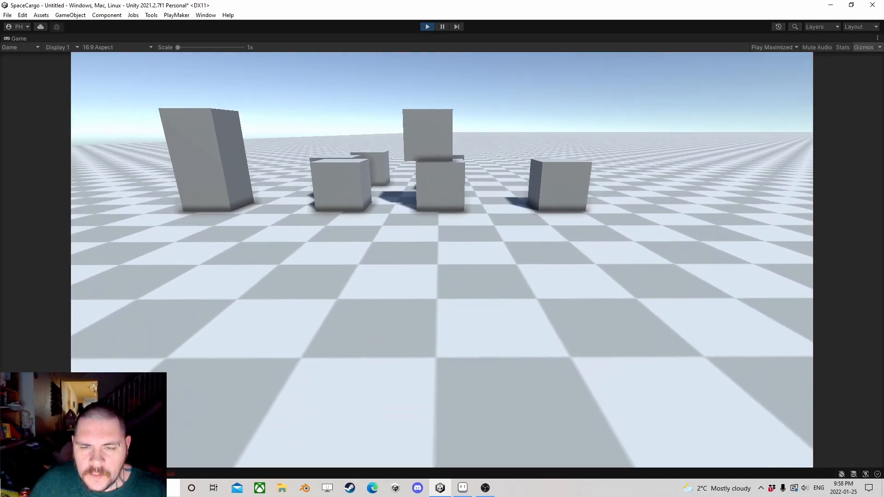
Step: Walk to the stacked cubes, test grabbing, carrying and throwing them with the cursor locked, and stop the play test
key("w")
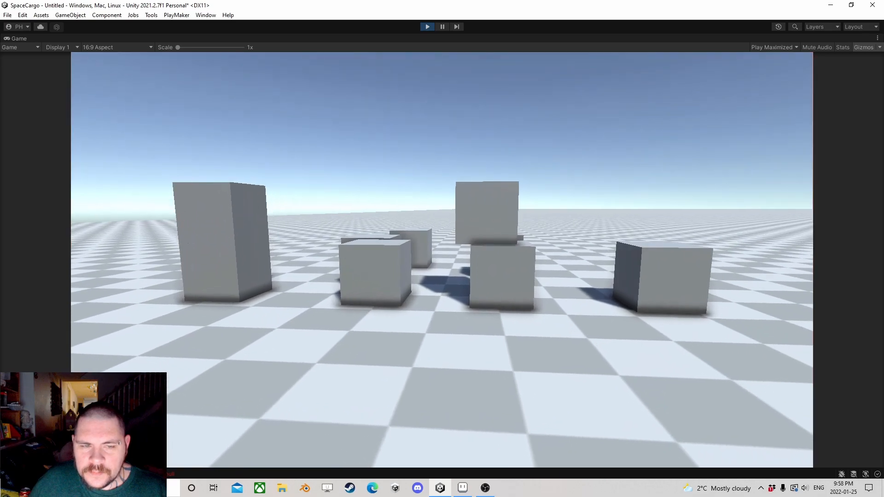
key("w")
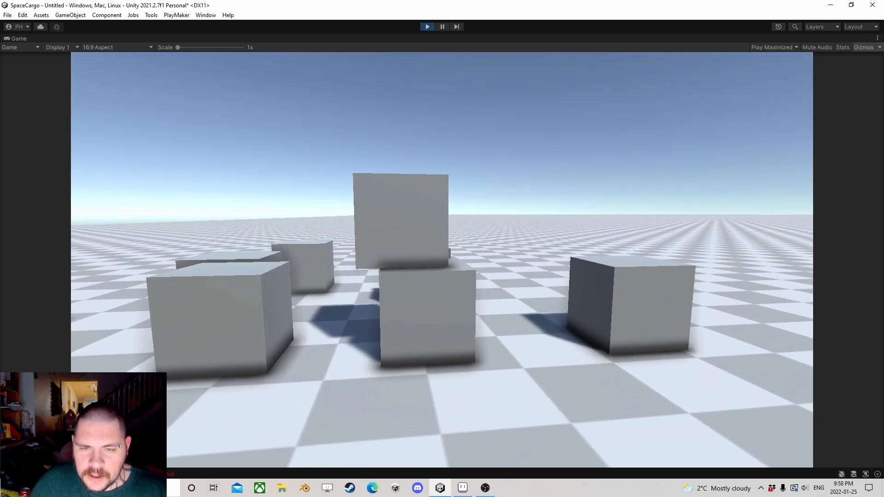
key("w")
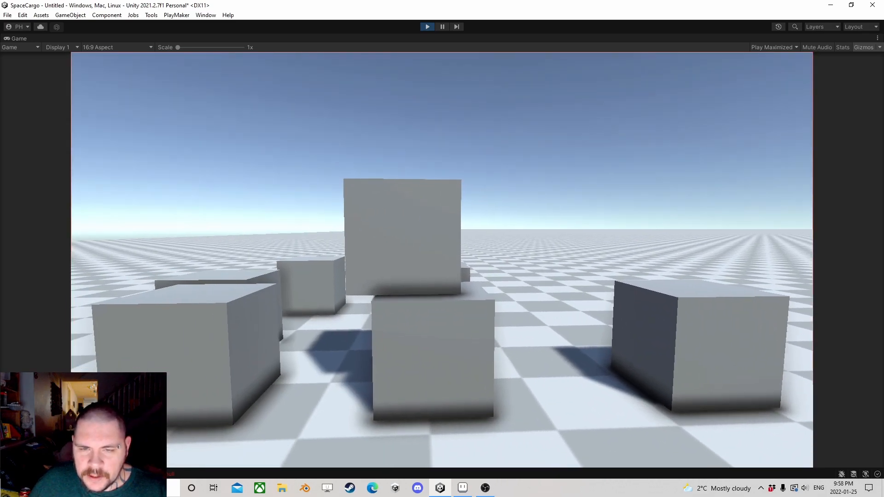
key("w")
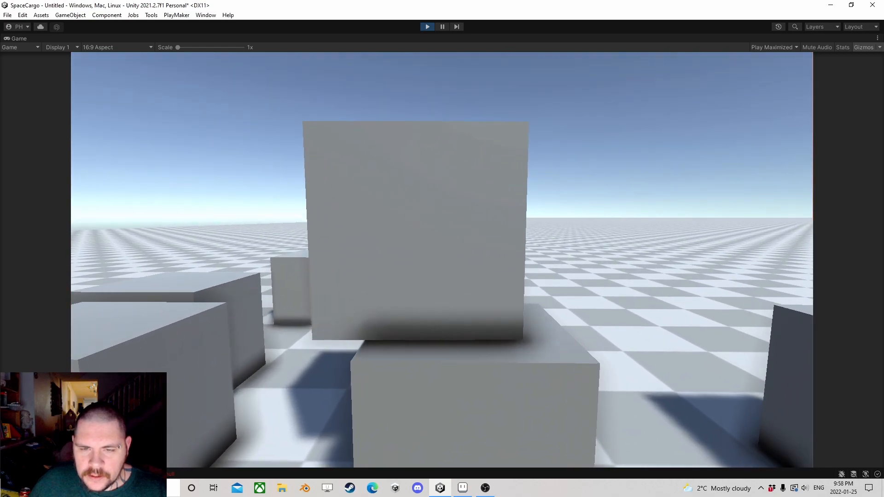
left_click(442, 259)
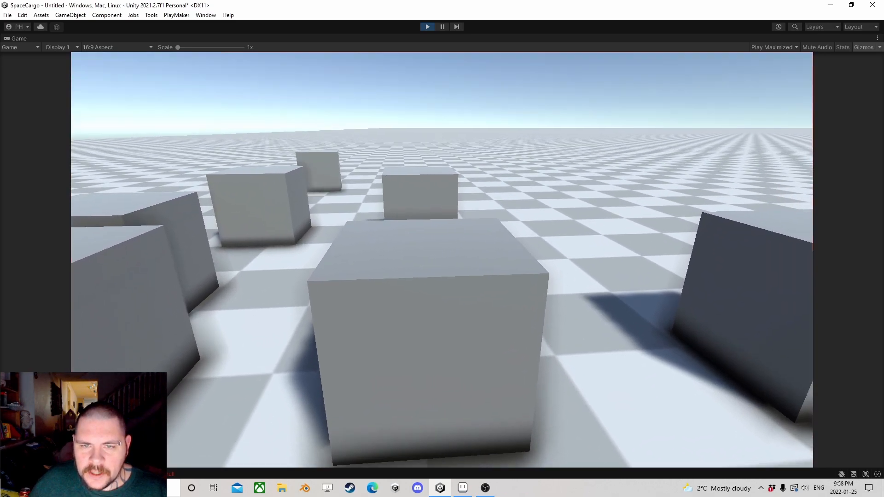
left_click(442, 260)
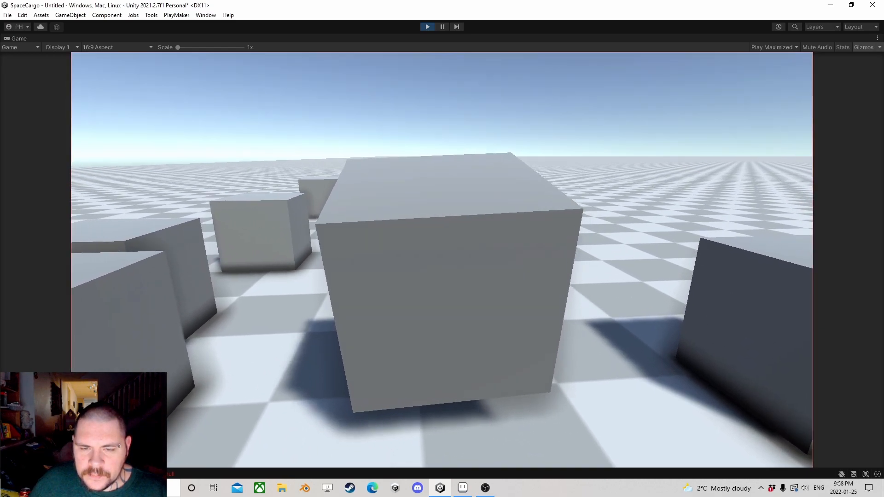
key("a")
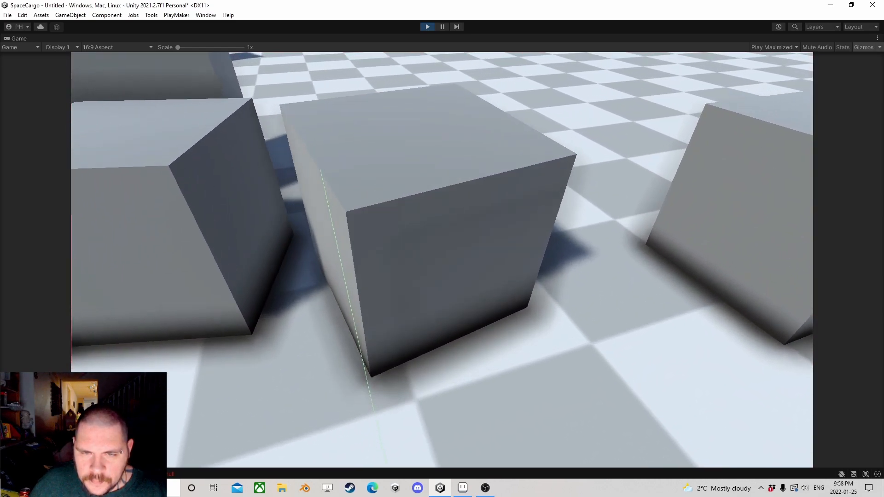
key("s")
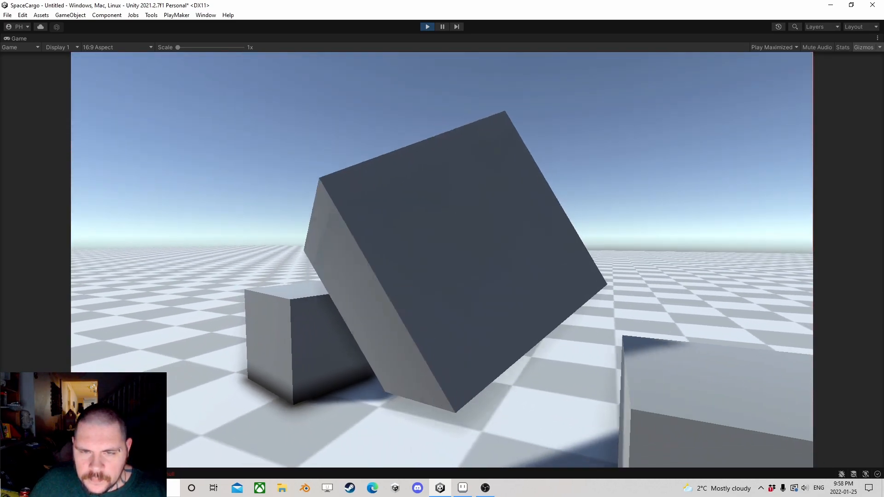
key("e")
key("s")
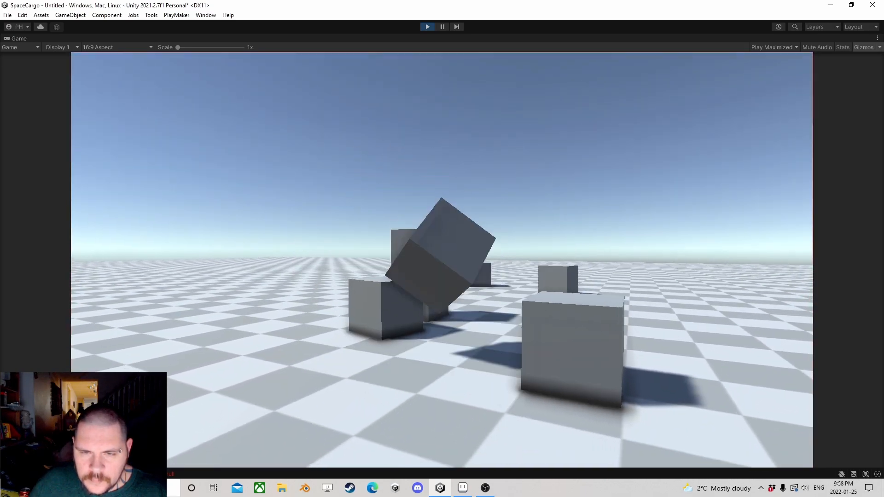
key("Escape")
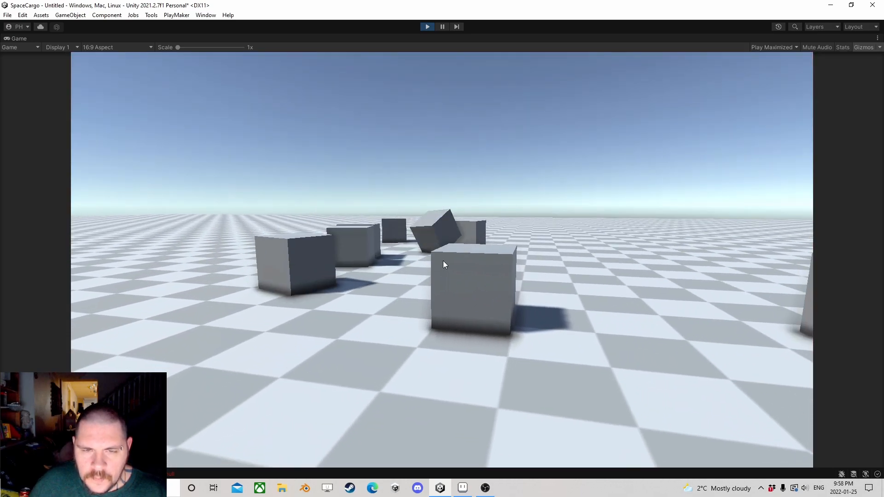
left_click(429, 27)
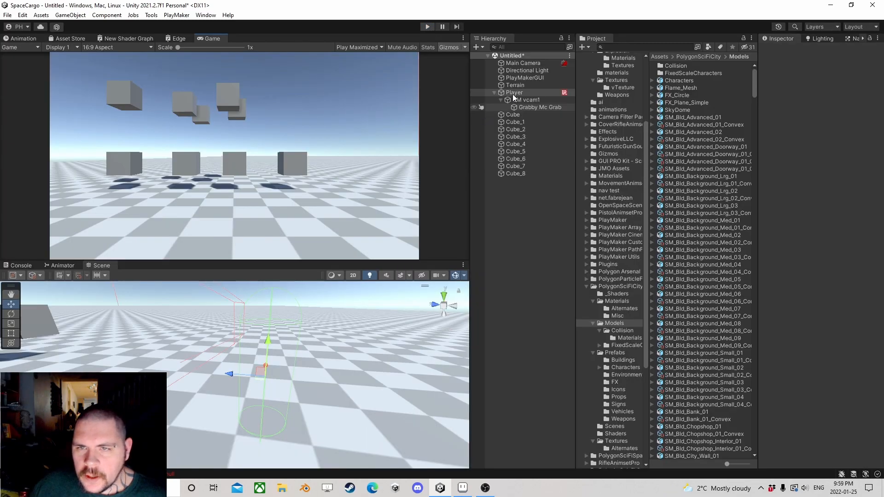
Step: In State 3 of the Player's Grab FSM, set the Vector3 Multiply action's Multiply By value to 5
left_click(513, 92)
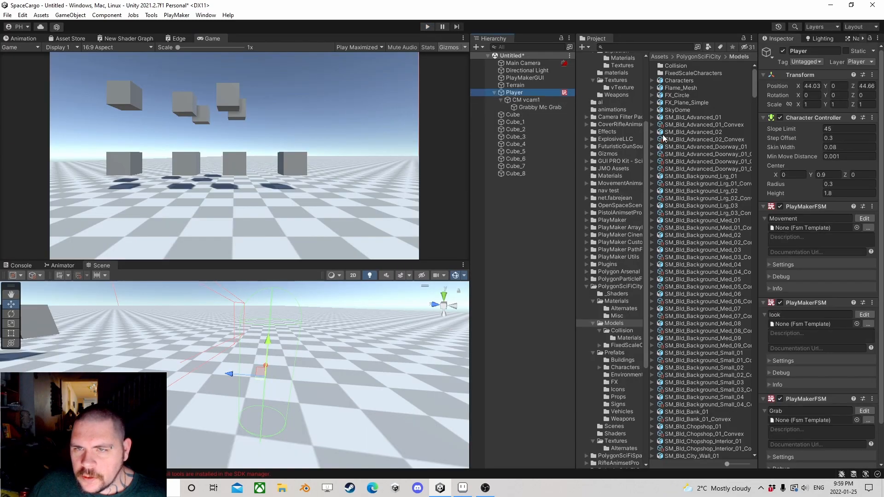
left_click(864, 218)
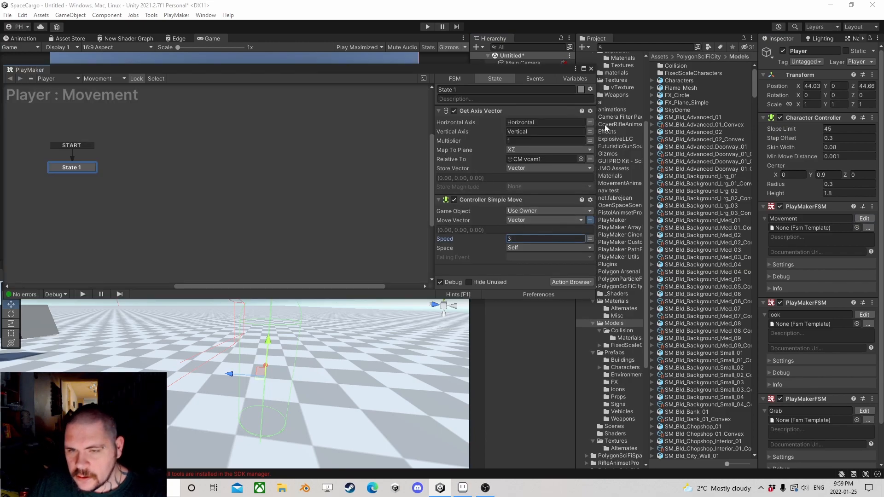
left_click(592, 68)
scroll(820, 322, "down", 1)
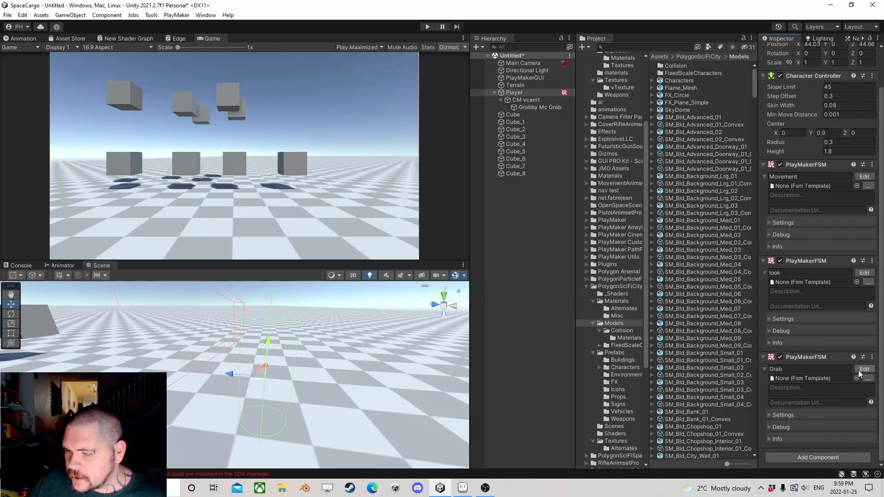
left_click(864, 369)
left_click(389, 166)
scroll(504, 219, "down", 5)
left_click(528, 187)
type("5")
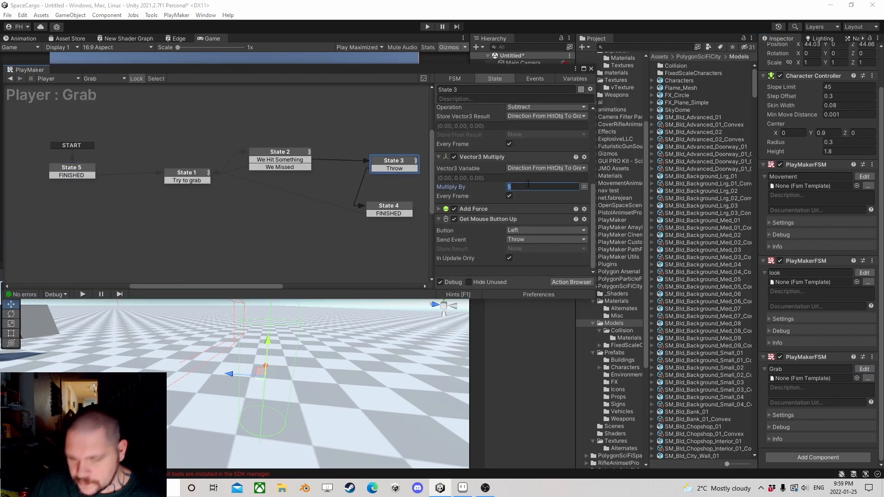
Step: Set the drag to 4 in State 3's Set Drag action and close the PlayMaker editor
scroll(470, 173, "up", 6)
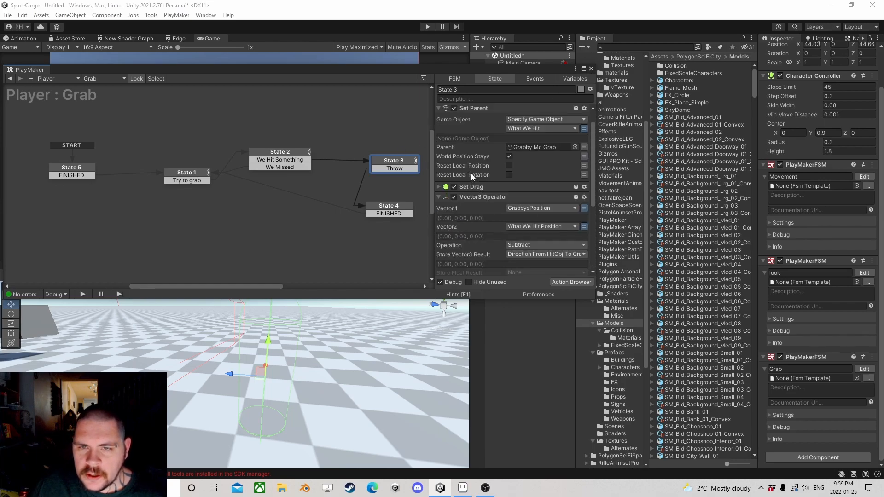
left_click(438, 182)
left_click(557, 221)
type("2")
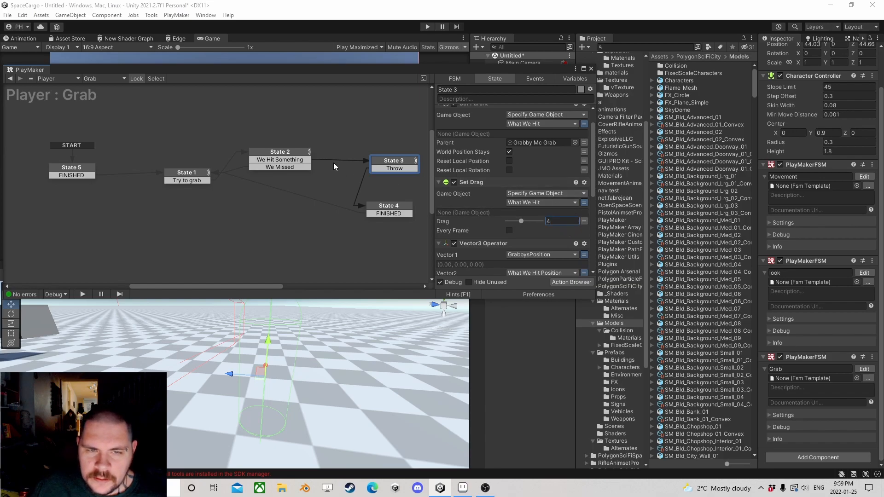
left_click(591, 69)
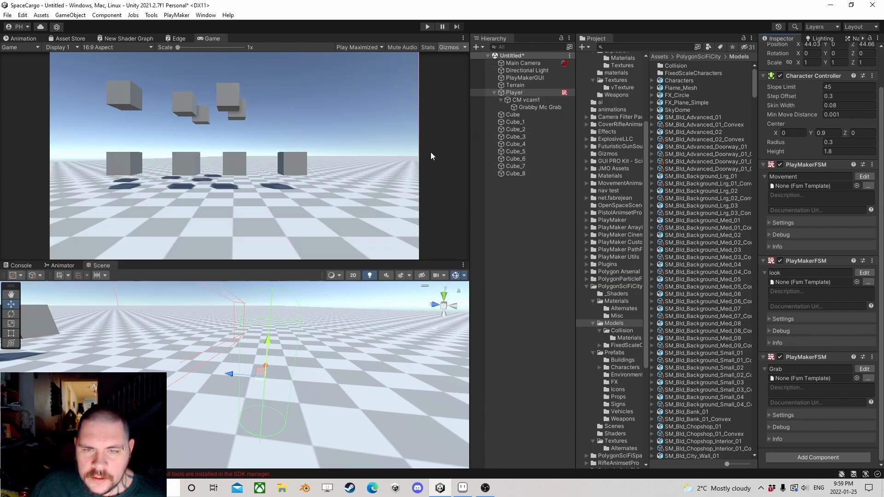
Step: Run the scene, walk up to the cubes, and test grabbing, lifting and throwing several of them
left_click(427, 27)
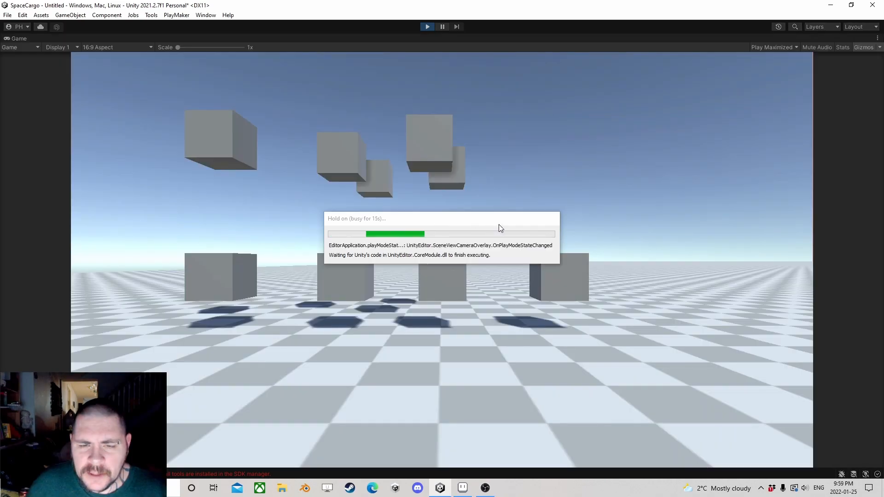
key("w")
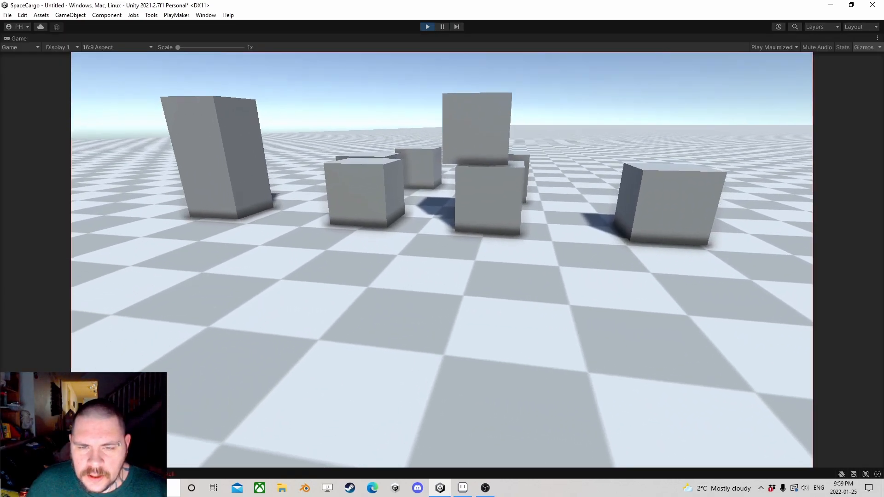
key("w")
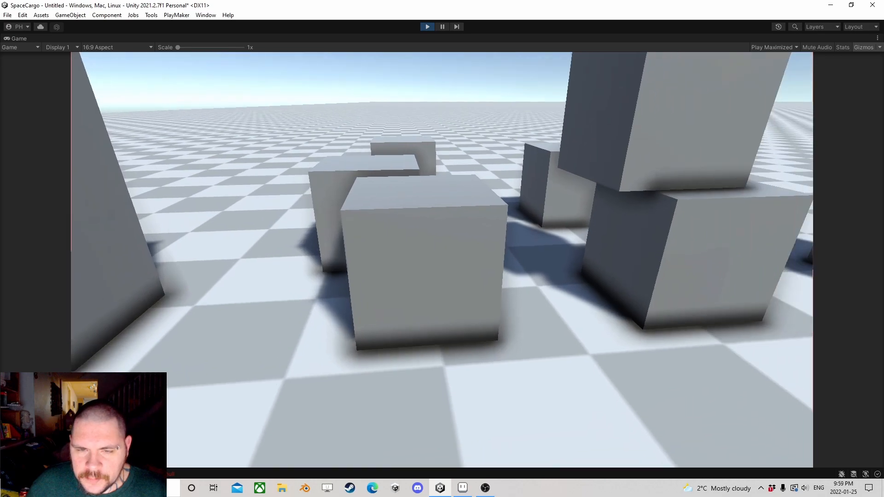
key("e")
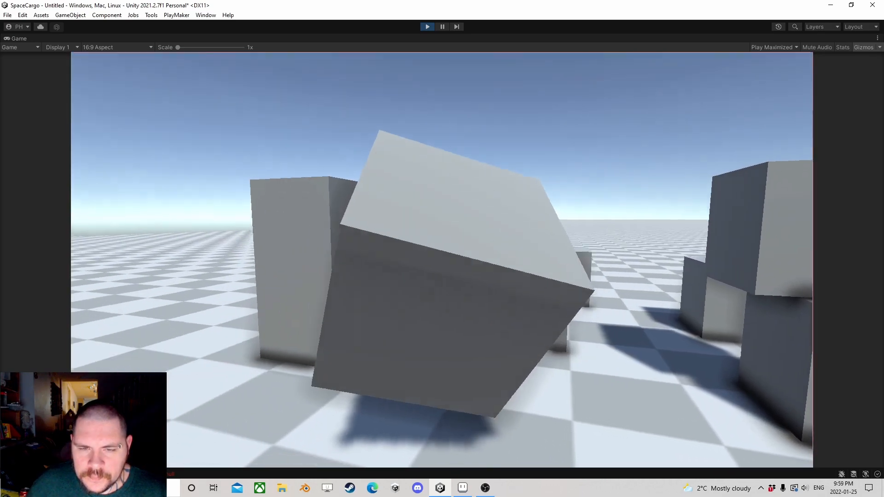
key("e")
key("w")
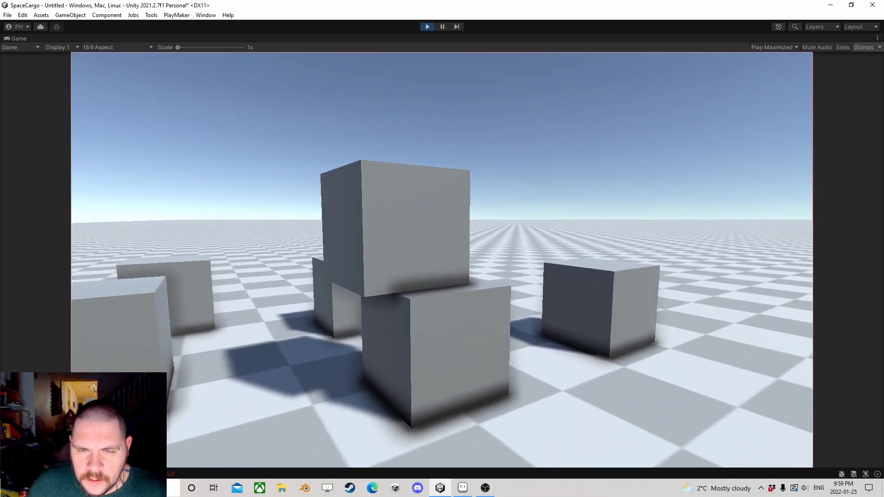
key("e")
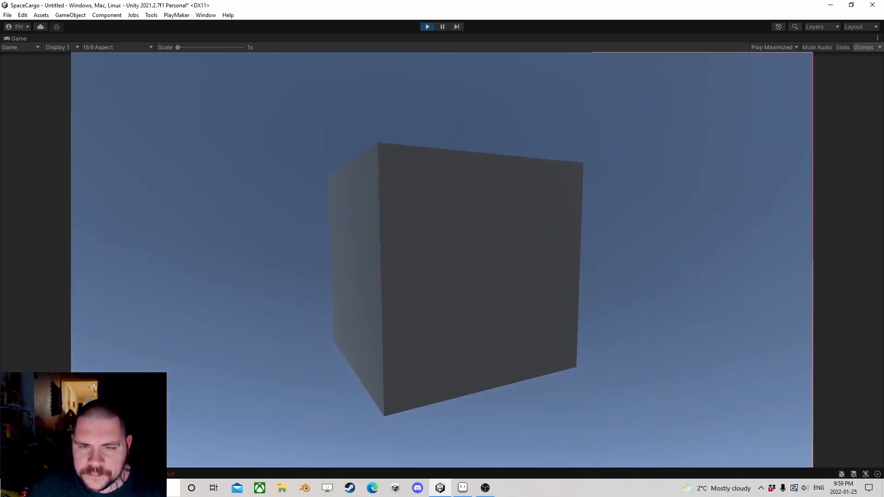
key("e")
key("w")
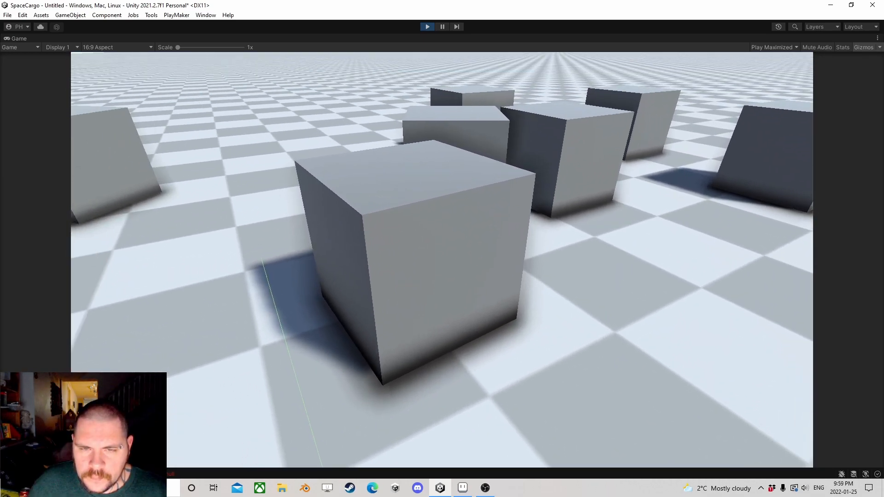
key("e")
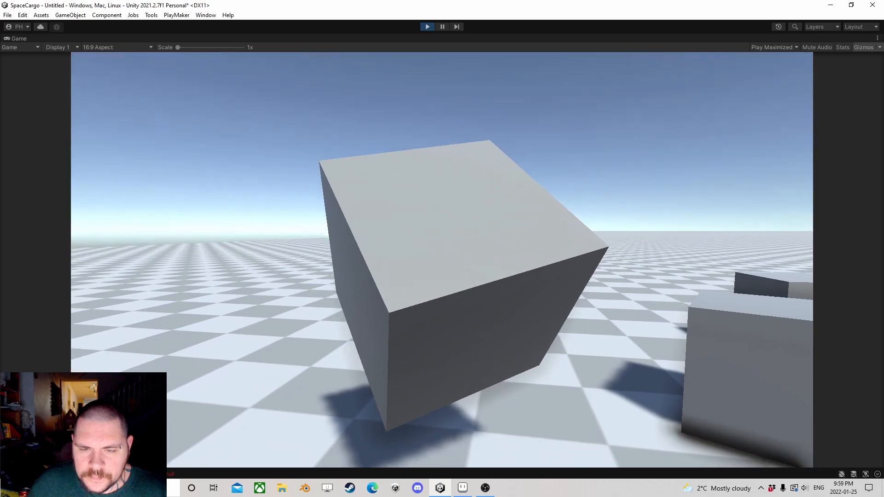
key("w")
key("e")
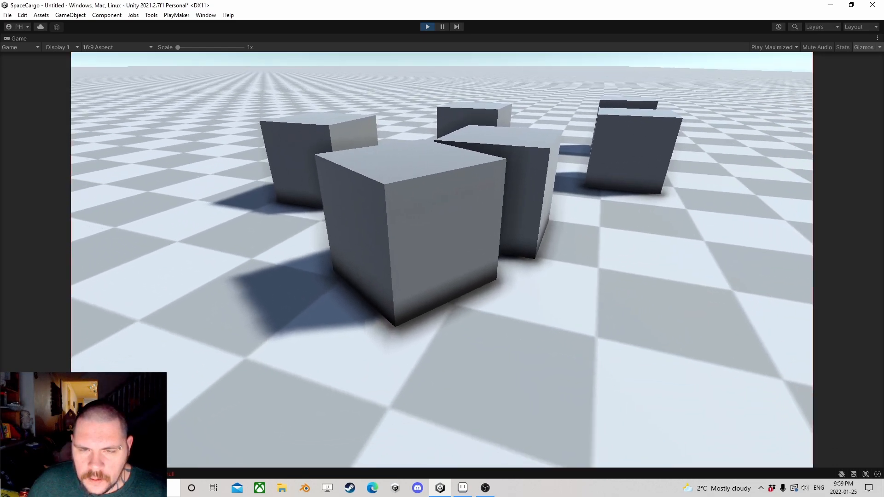
key("e")
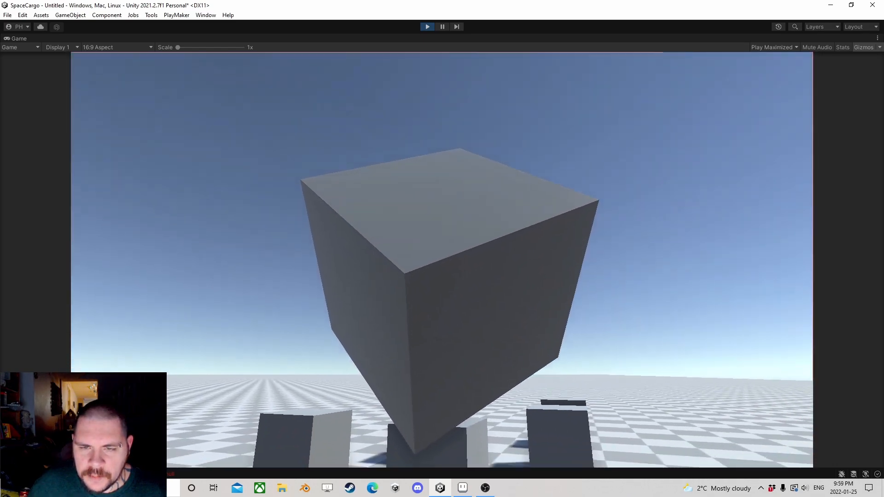
key("w")
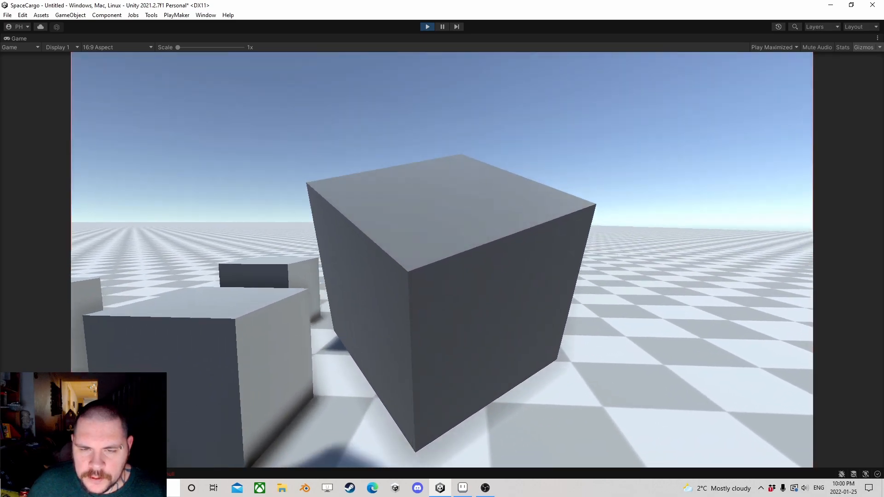
key("e")
key("e")
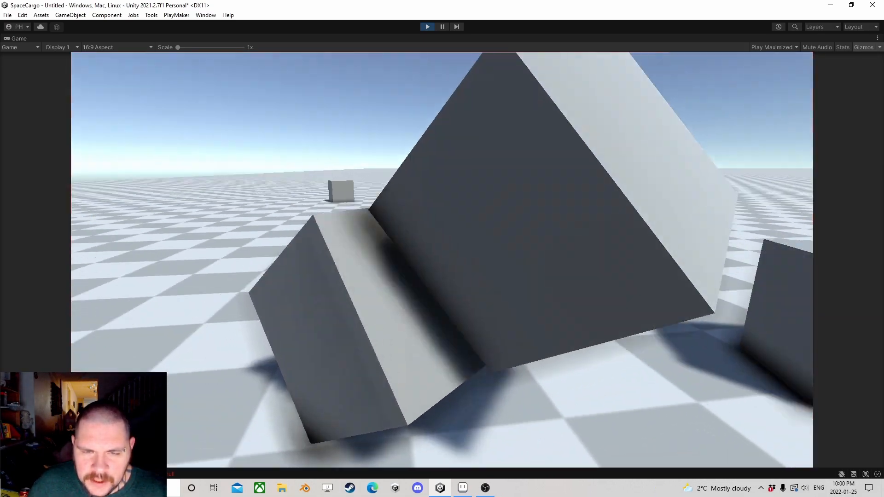
Step: Carry and throw more cubes while moving around the scattered pile, and stop the play test
key("s")
key("d")
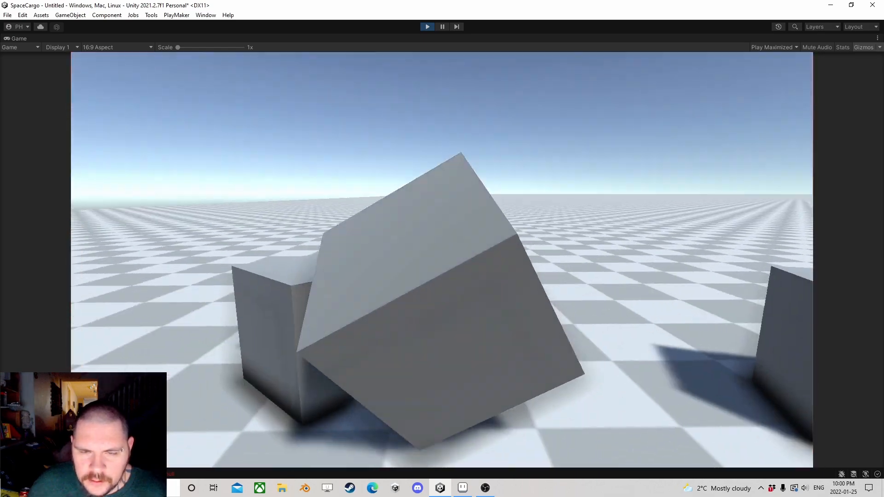
key("d")
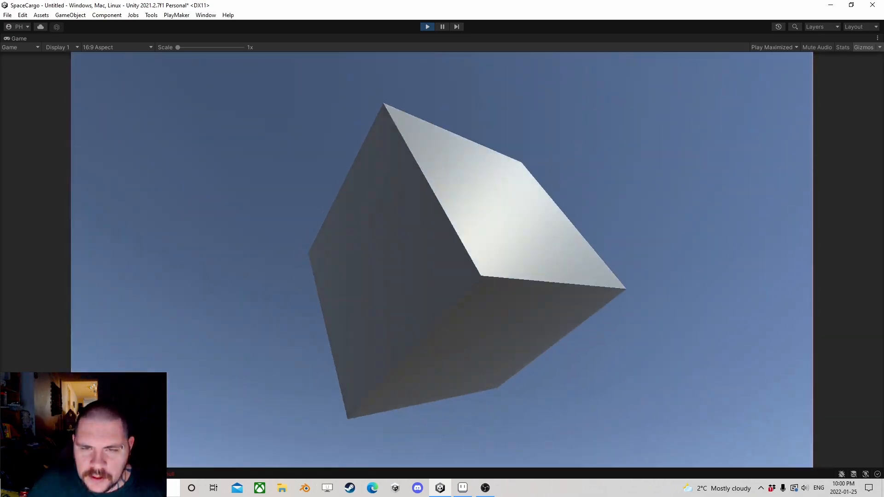
key("w")
key("w")
key("w")
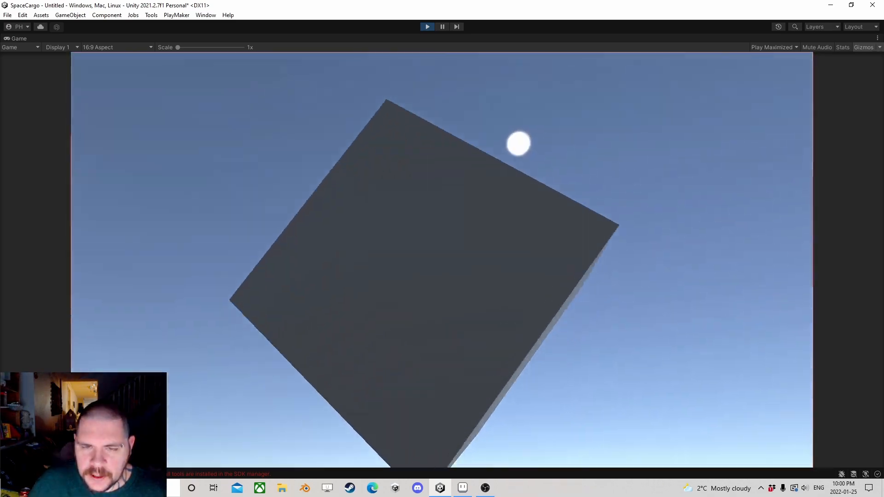
key("w")
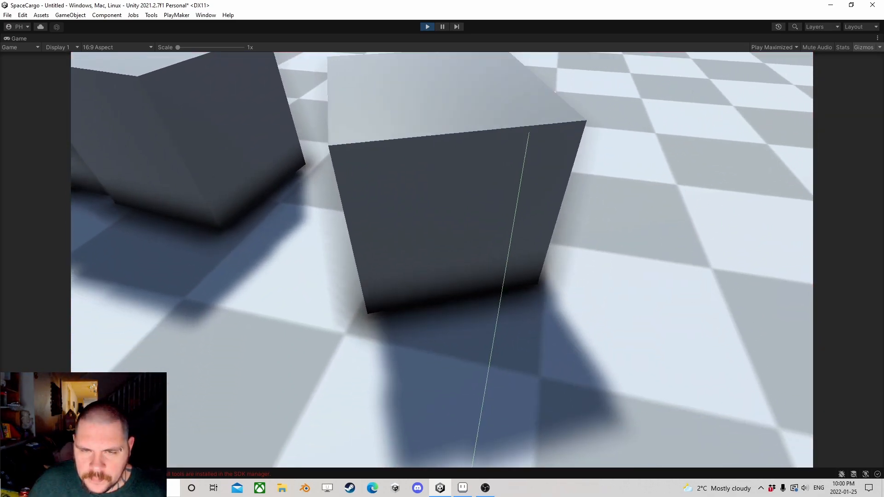
key("w")
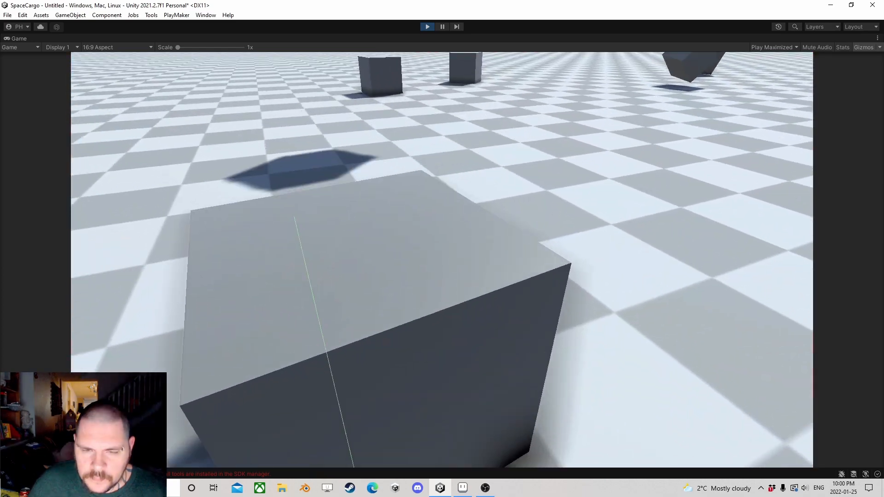
key("w")
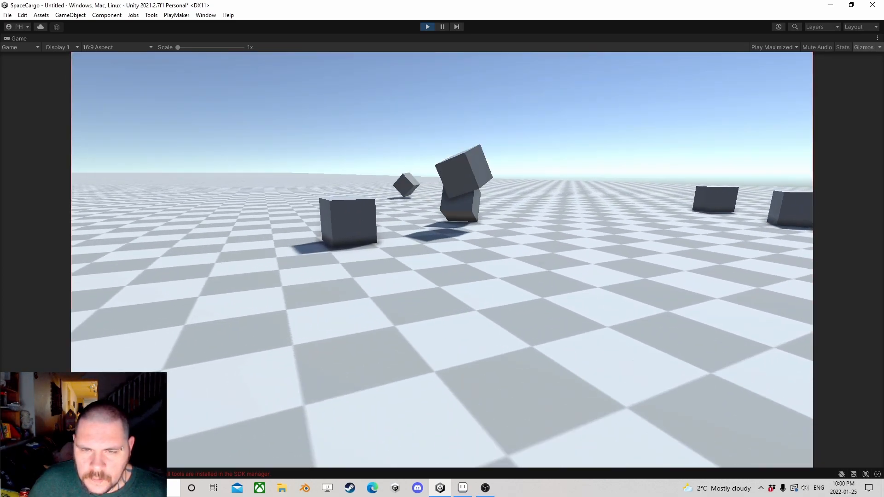
key("w")
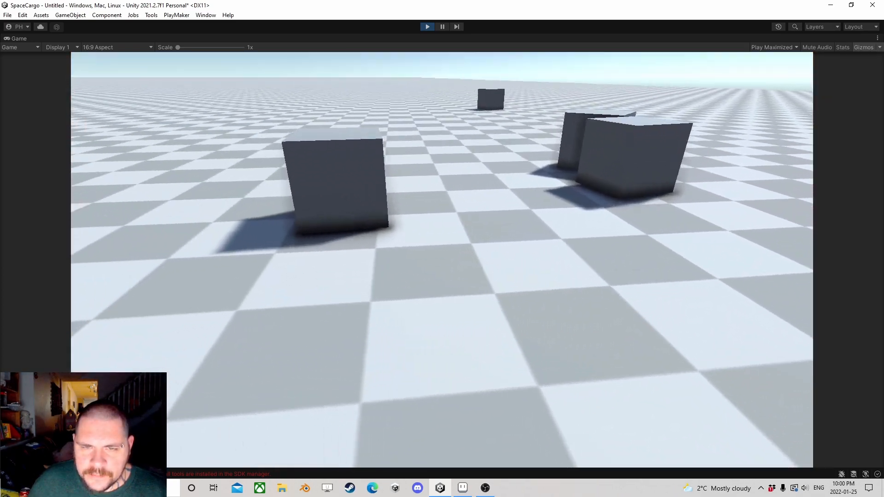
key("w")
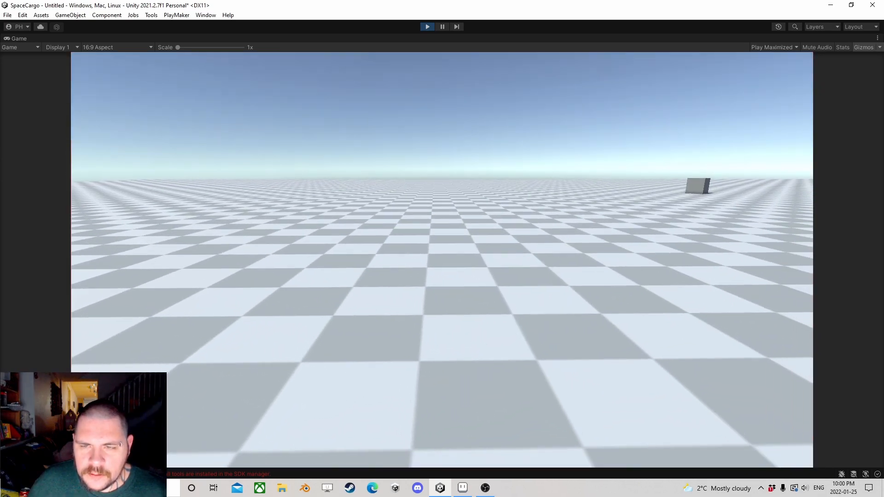
key("Escape")
left_click(427, 27)
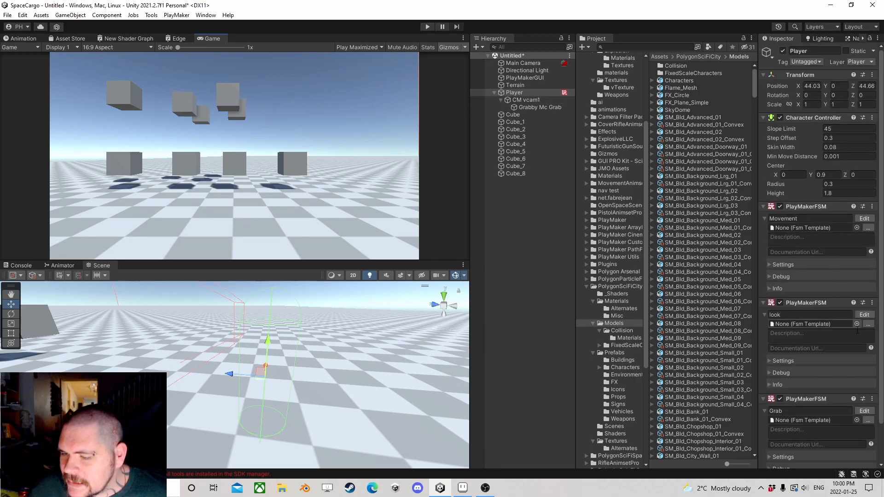
Step: Open the Player's Grab FSM and disable the Raycast 2 action in State 2
left_click(864, 410)
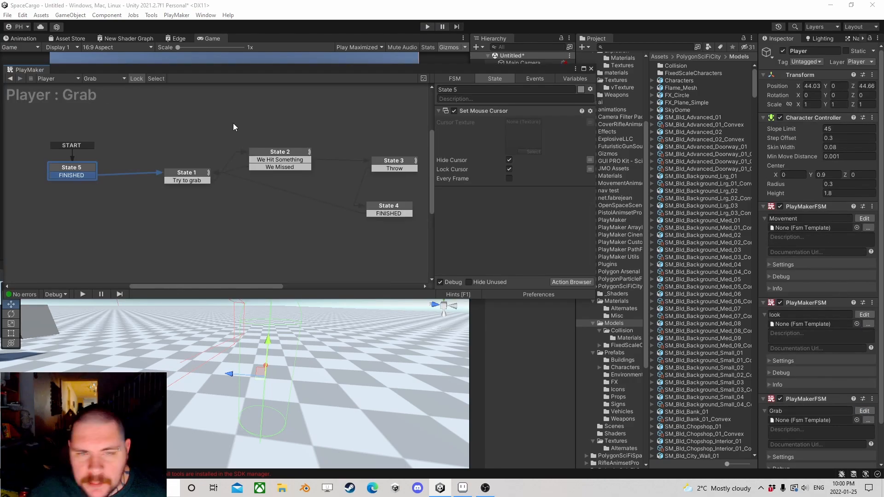
left_click(182, 177)
left_click(267, 162)
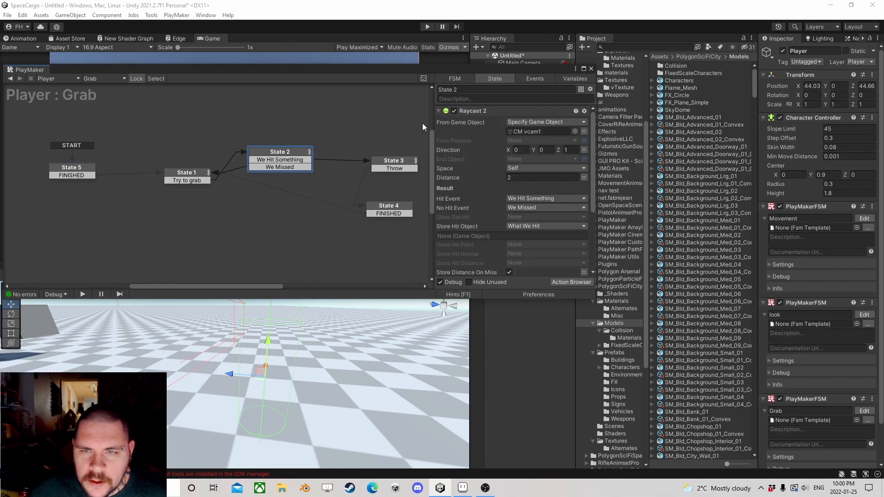
left_click(446, 112)
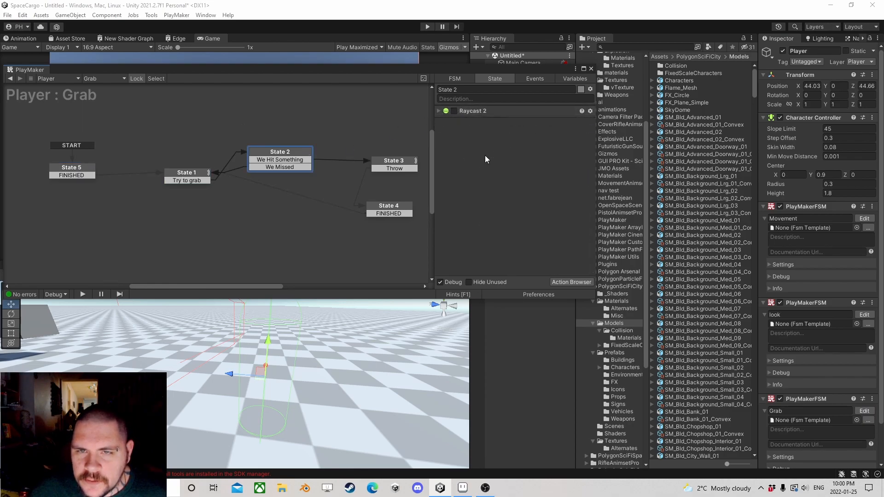
Step: Add the Physics action Sphere Cast to State 2 and close the action browser
left_click(575, 283)
type("sphere")
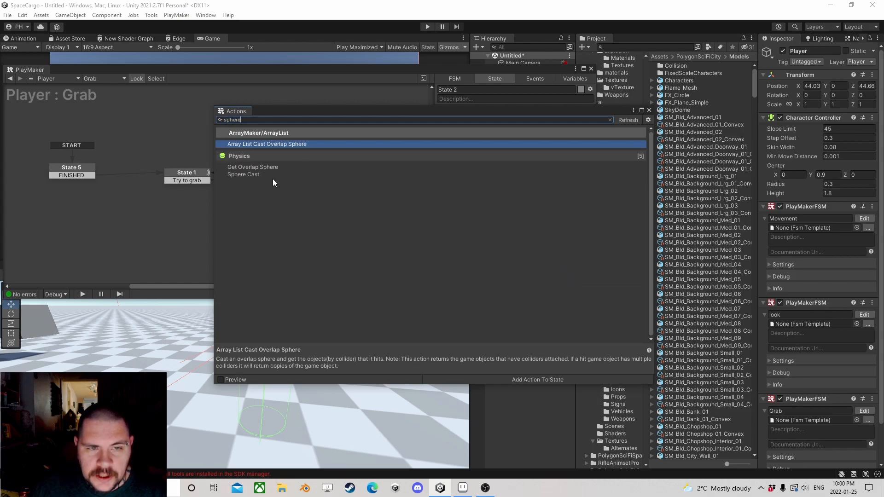
double_click(259, 173)
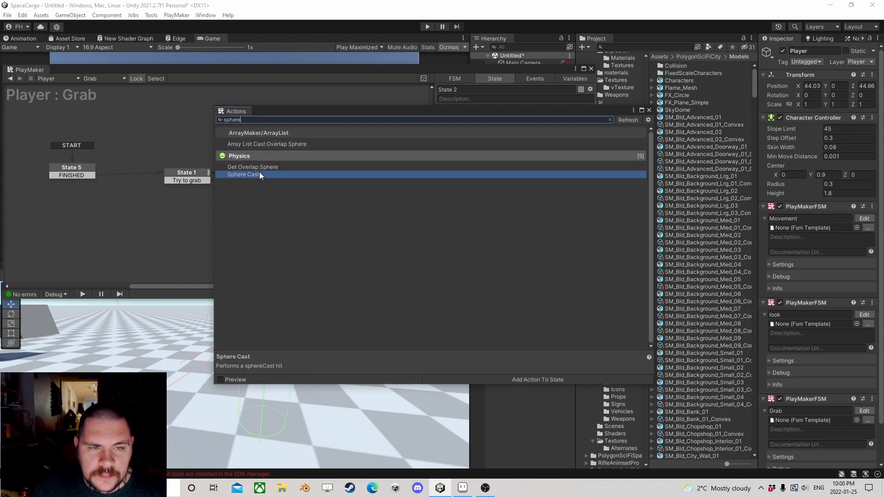
left_click(649, 111)
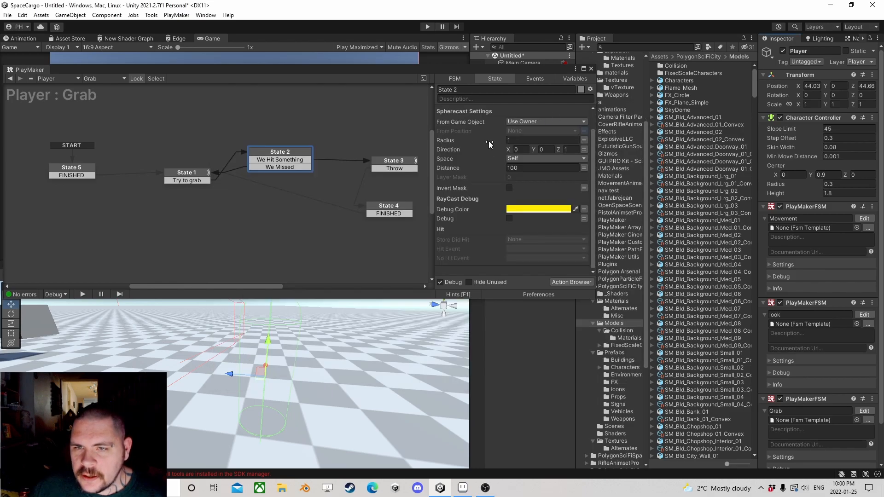
Step: Set the Sphere Cast to start from the specified game object CM vcam1 with a radius of 0.5
left_click(531, 121)
left_click(534, 142)
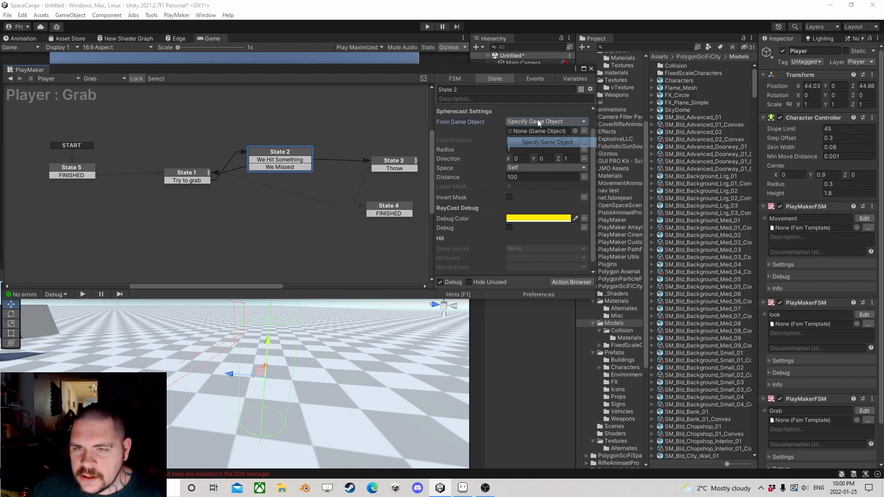
left_click_drag(550, 73, 418, 58)
left_click_drag(538, 106, 418, 118)
left_click(418, 135)
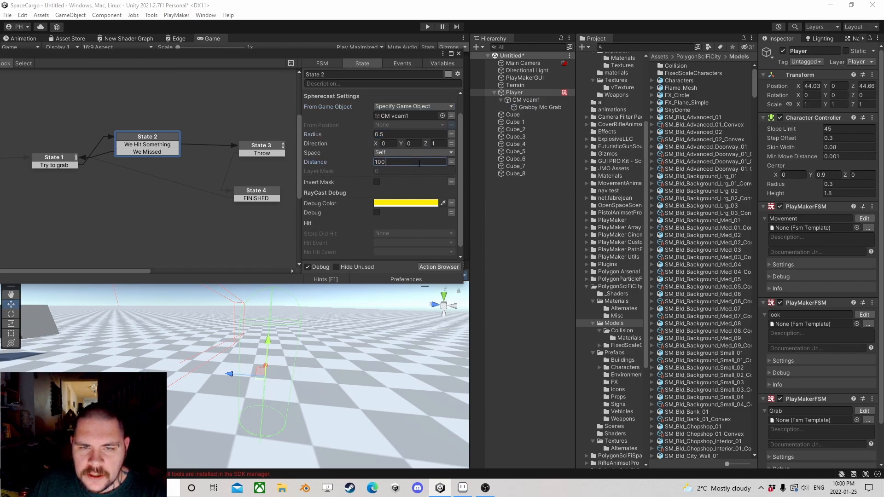
Step: Set the Sphere Cast's distance to 2.5 and give its layer mask one element, the Interactions layer
left_click(387, 171)
type("1")
left_click(410, 180)
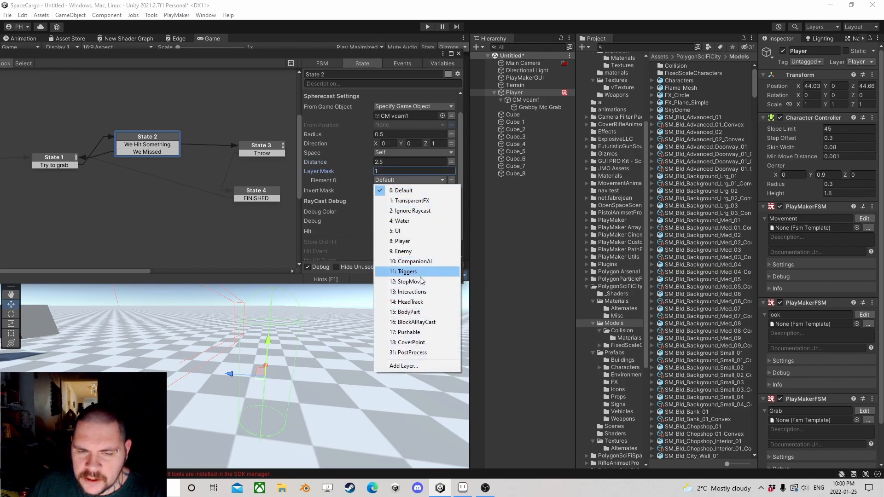
left_click(409, 291)
scroll(380, 207, "down", 1)
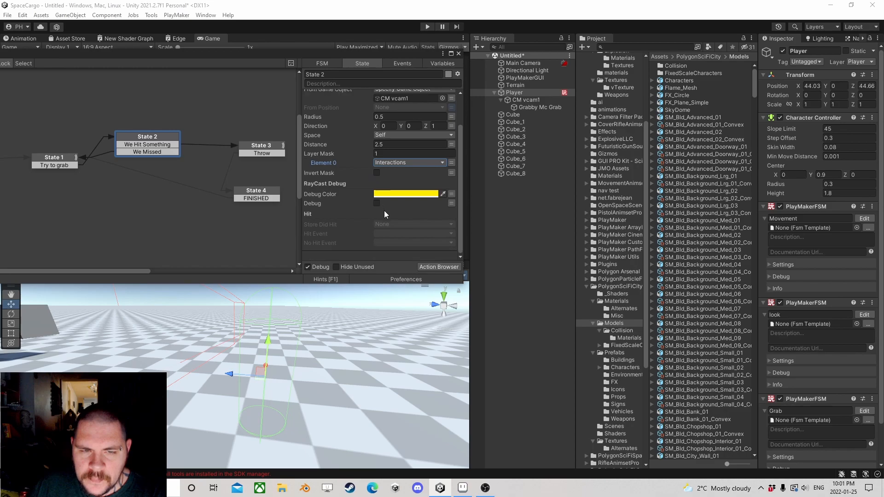
Step: Set the Sphere Cast's Hit Event to We Hit Something and its No Hit Event to We Missed
left_click(391, 234)
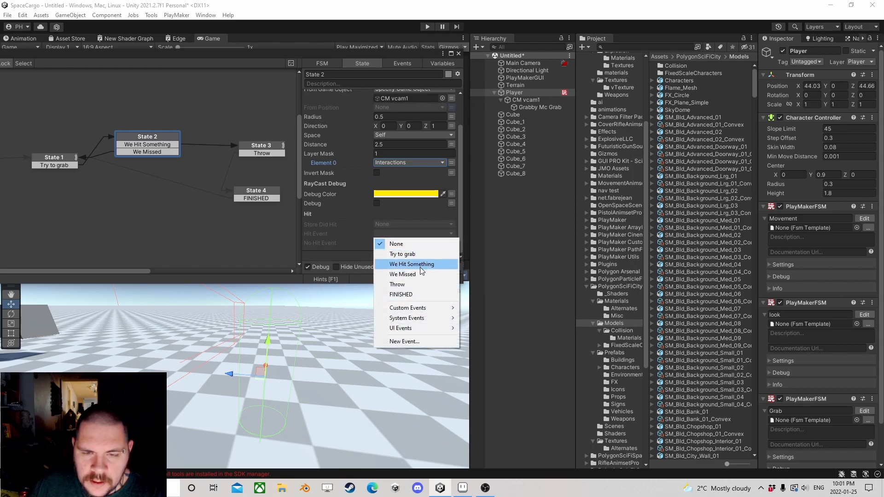
left_click(420, 264)
left_click(394, 244)
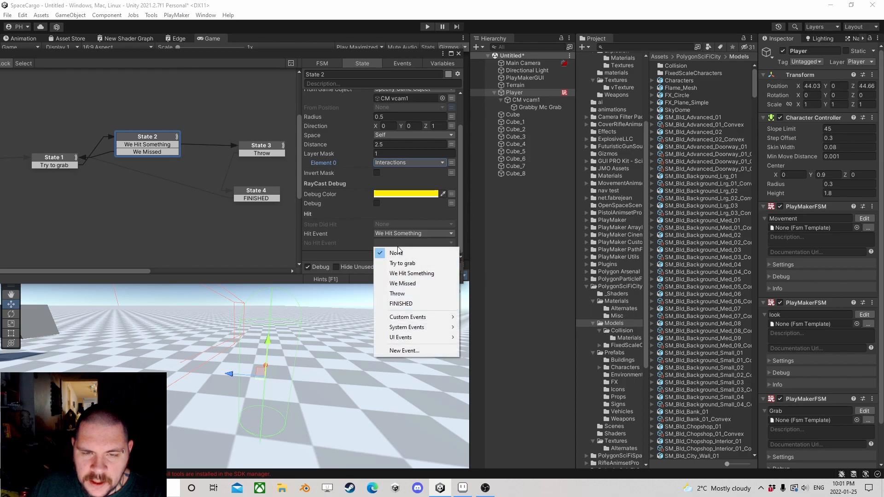
left_click(414, 283)
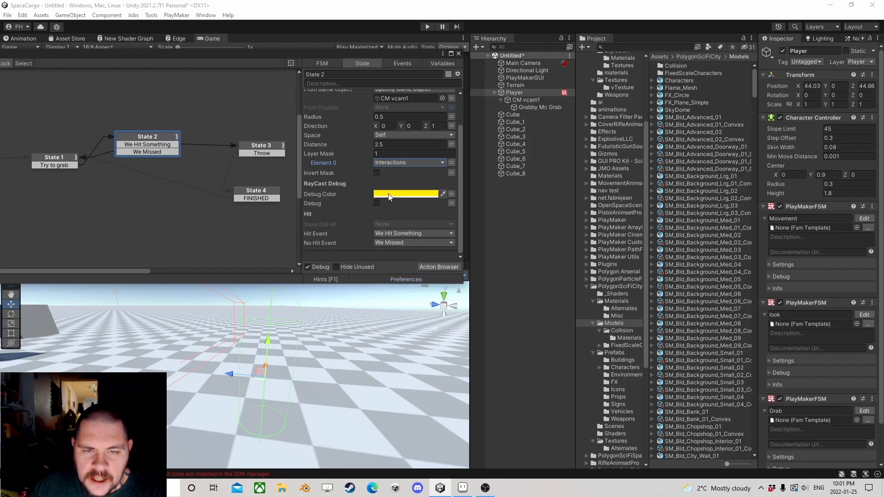
scroll(392, 202, "up", 2)
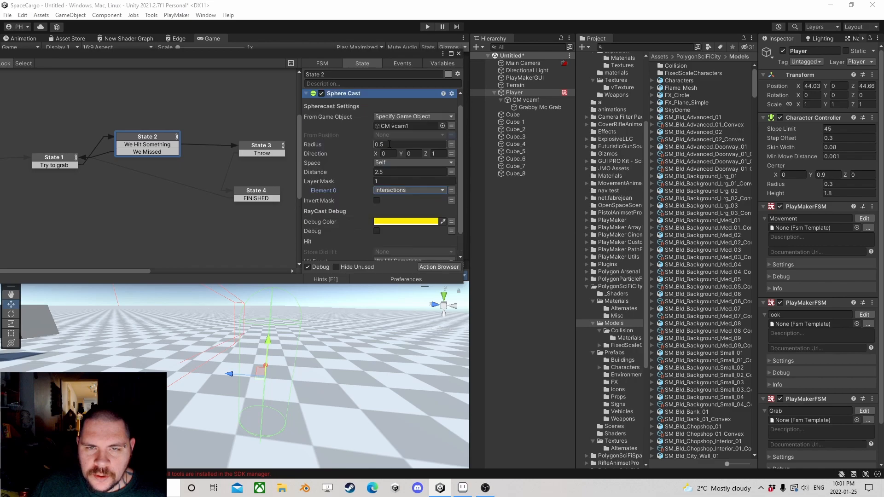
Step: Add the Physics action Get Raycast Hit Info to State 3 and close the action browser
scroll(380, 191, "down", 2)
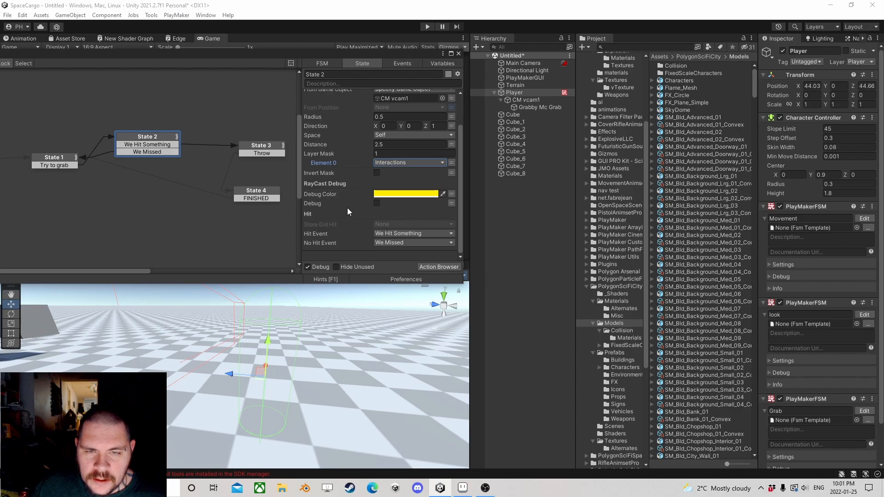
scroll(349, 210, "up", 3)
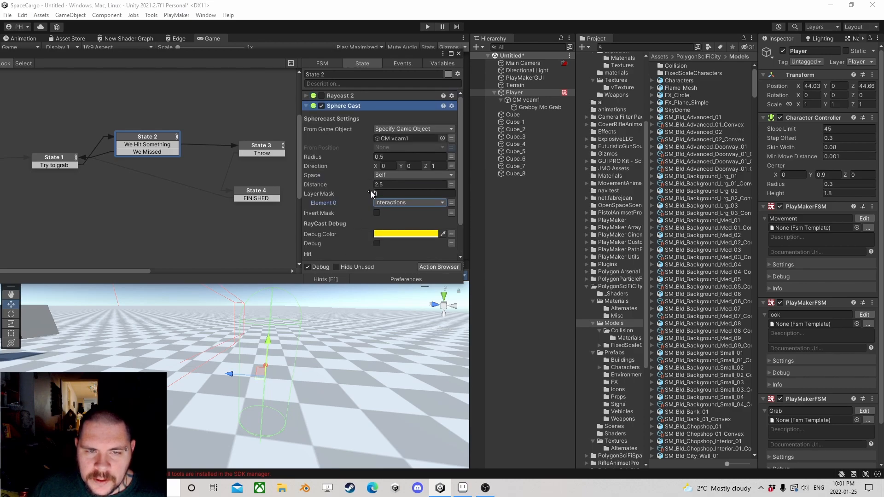
left_click(155, 146)
left_click(260, 152)
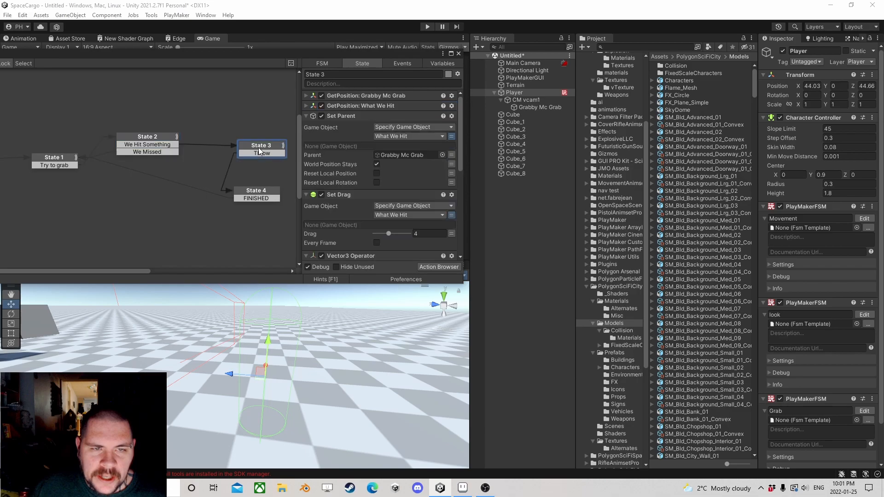
left_click(439, 266)
type("get ray")
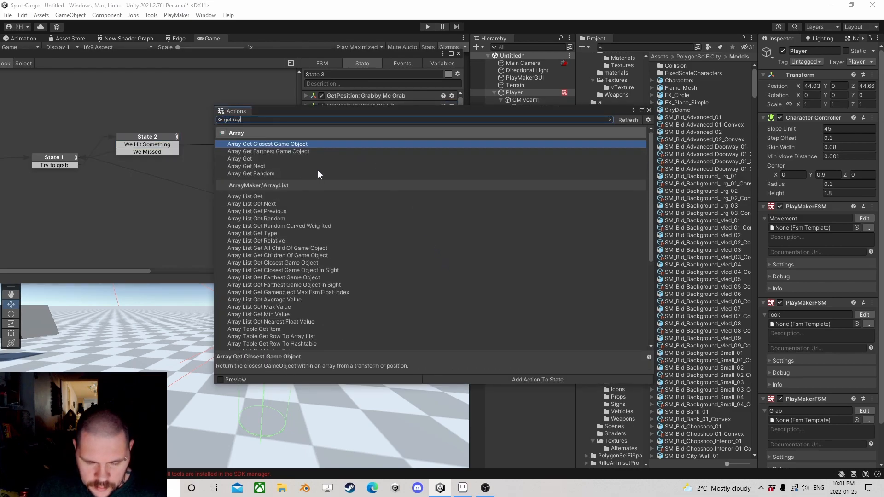
type(" in")
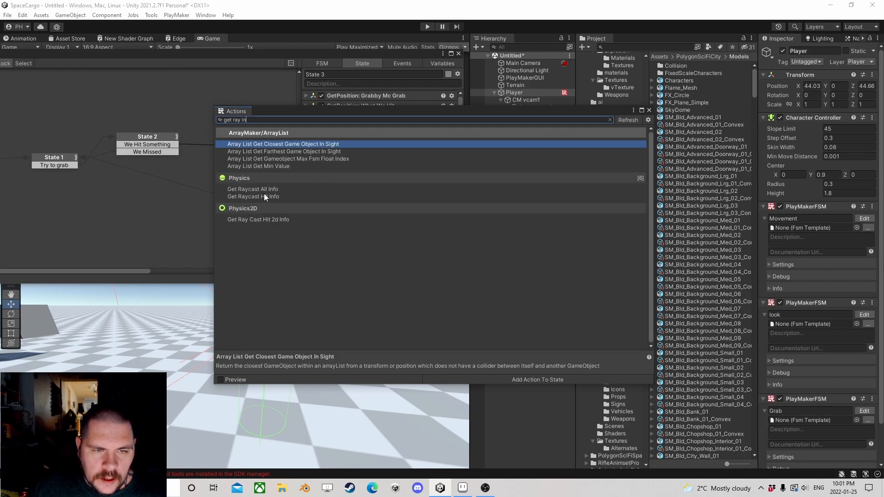
double_click(273, 196)
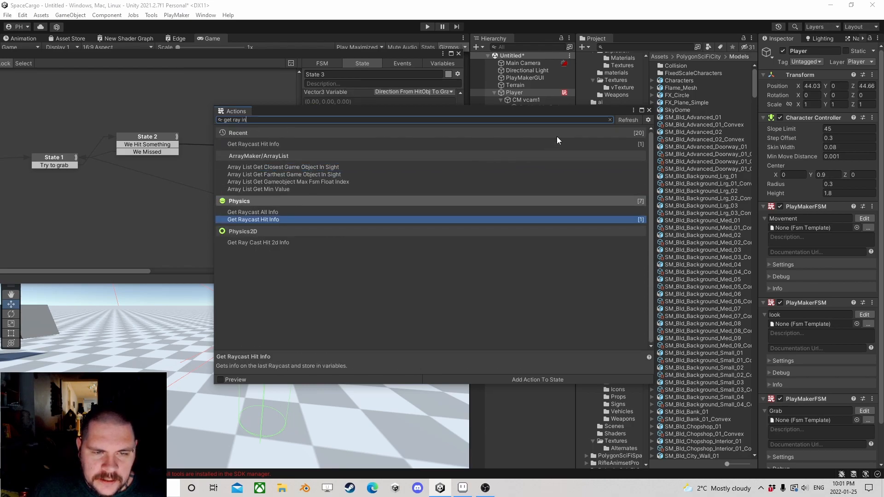
left_click(649, 111)
Step: Move Get Raycast Hit Info to the top of State 3's actions and store its Game Object Hit in What We Hit
right_click(329, 195)
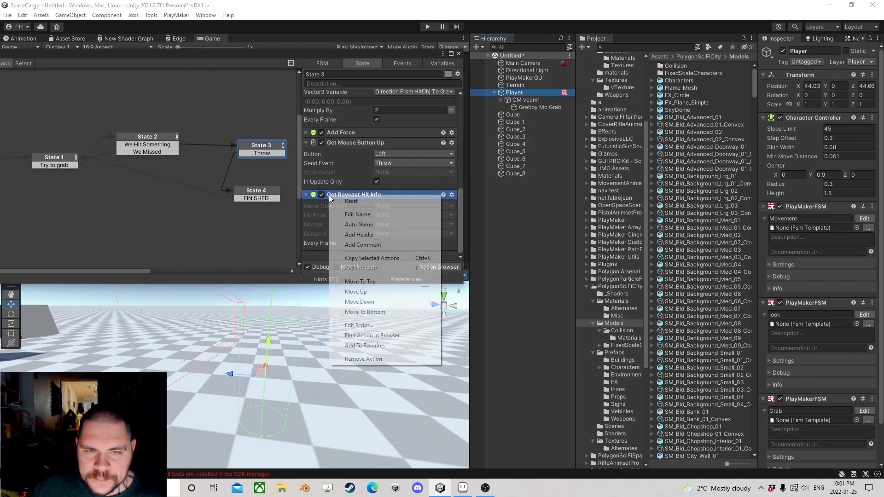
left_click(371, 281)
left_click(388, 106)
left_click(406, 127)
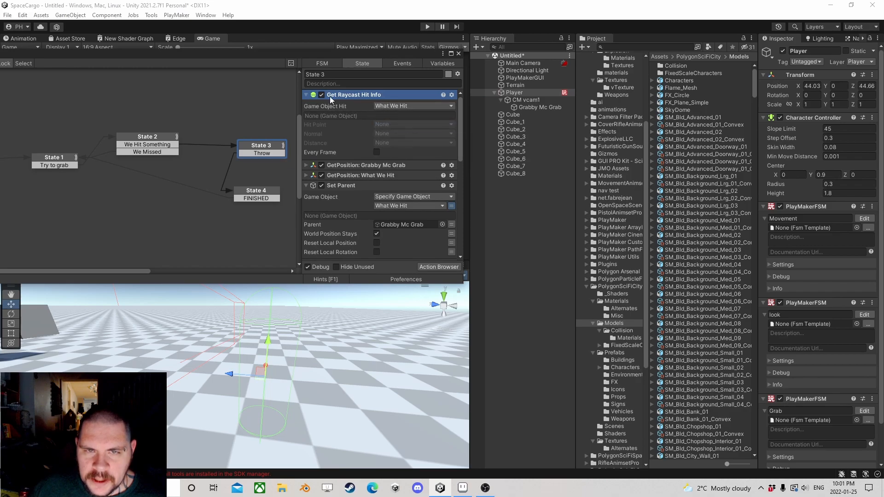
left_click(458, 54)
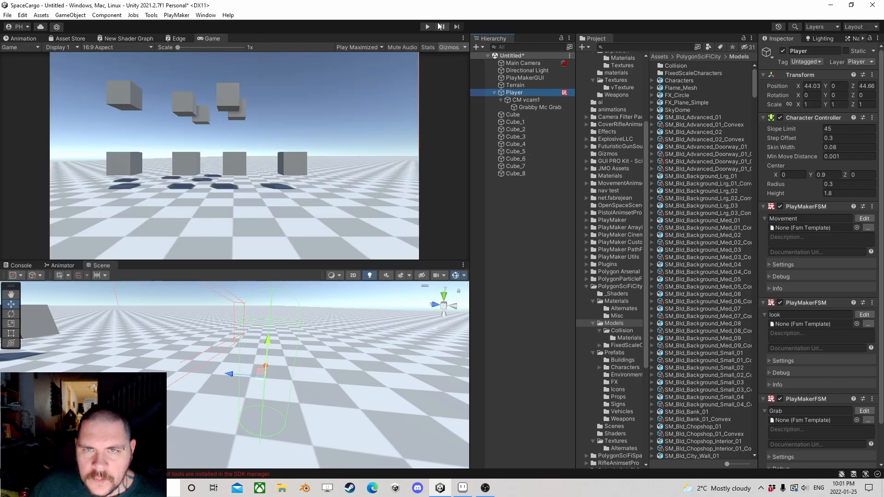
Step: Play-test the Sphere Cast grab by walking up to the cubes and repeatedly grabbing and throwing them, ending with play mode stopped
left_click(427, 27)
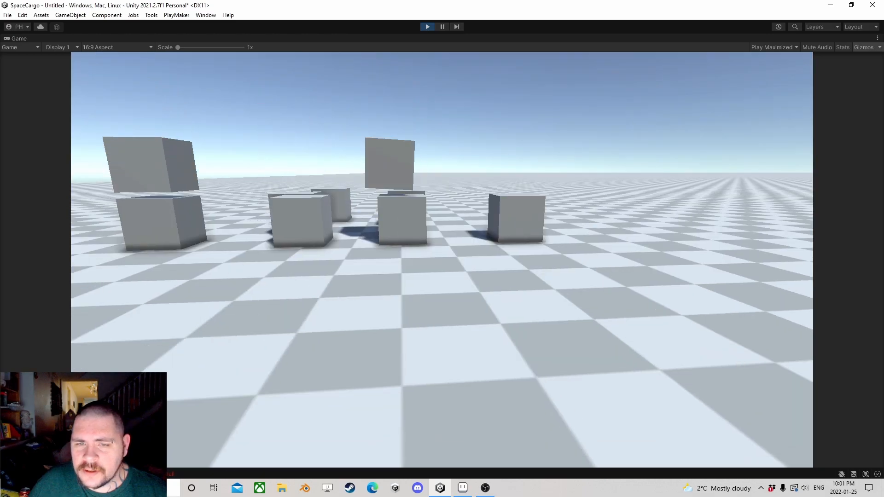
key("w")
key("w")
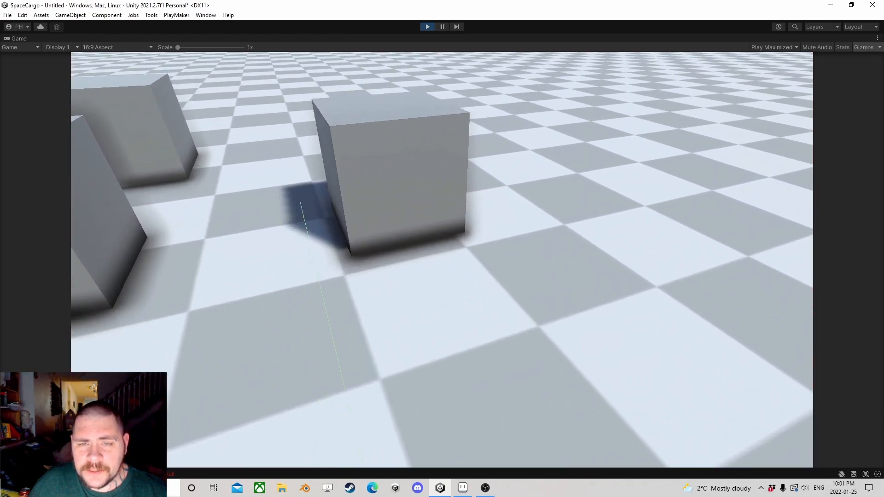
key("e")
key("e")
key("w")
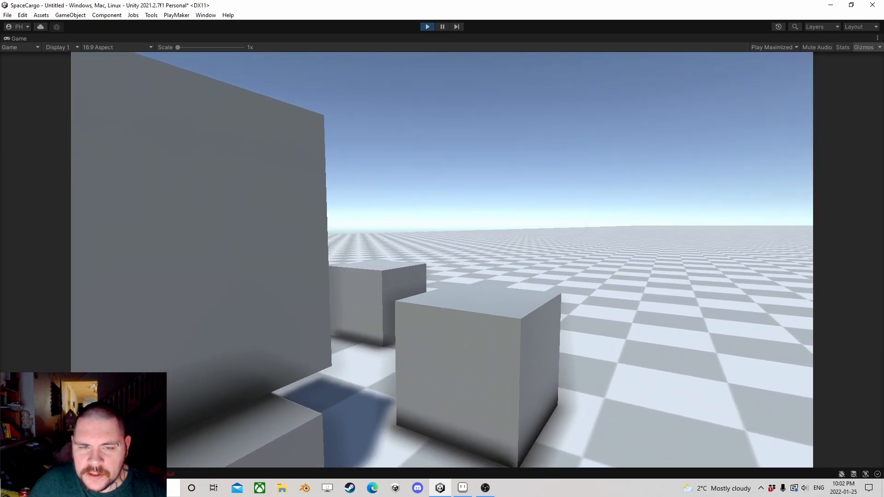
key("e")
key("e")
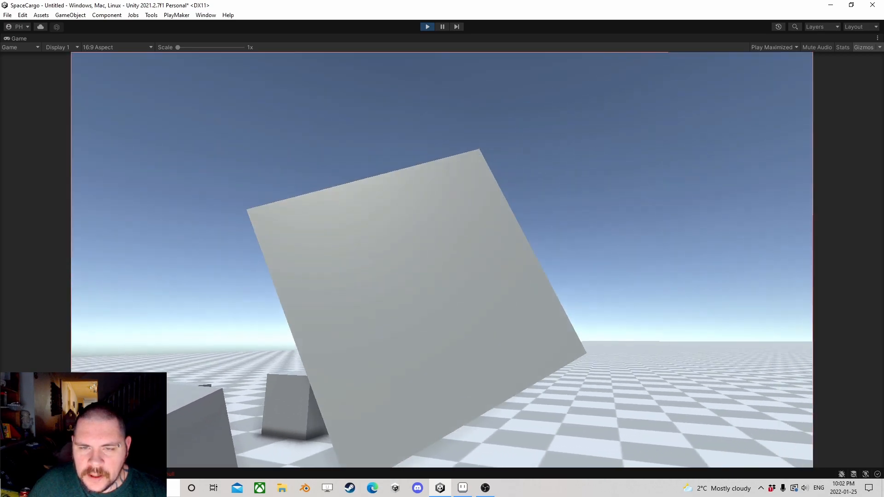
key("e")
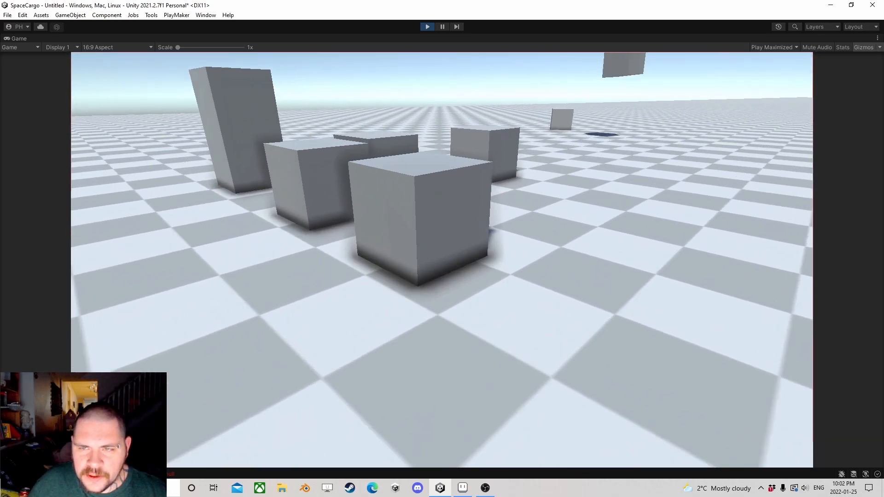
key("e")
key("e")
key("e")
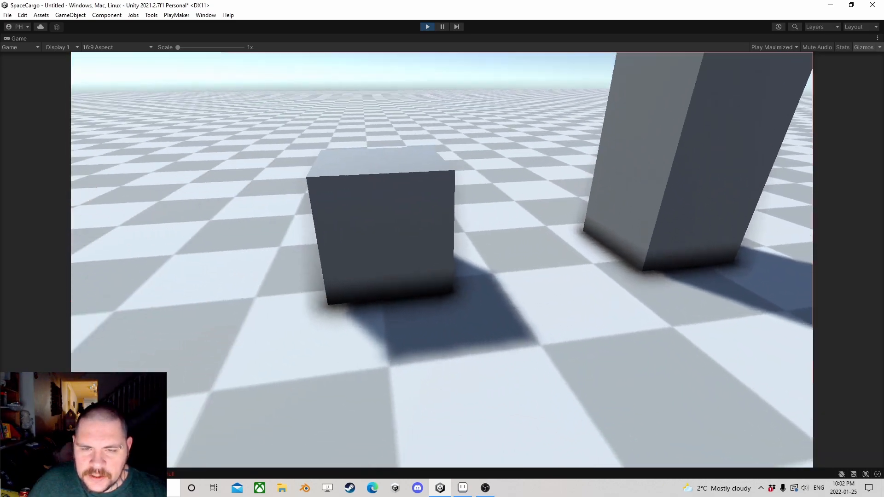
key("e")
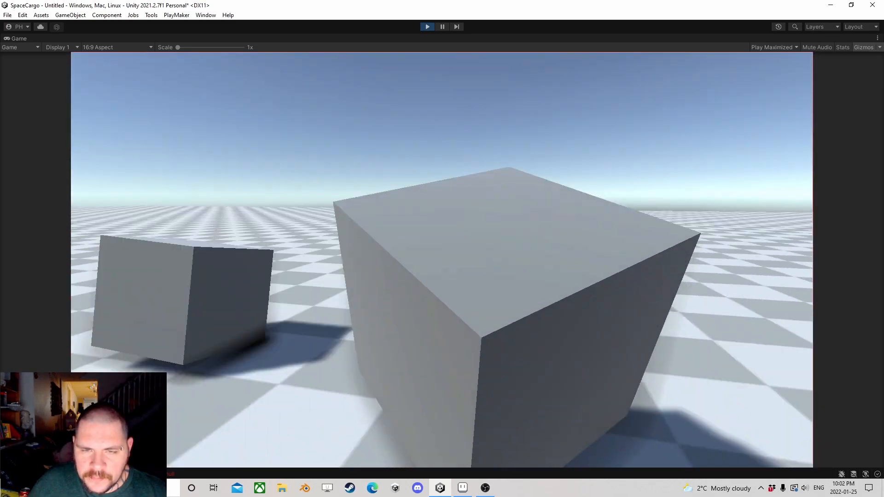
key("e")
key("e")
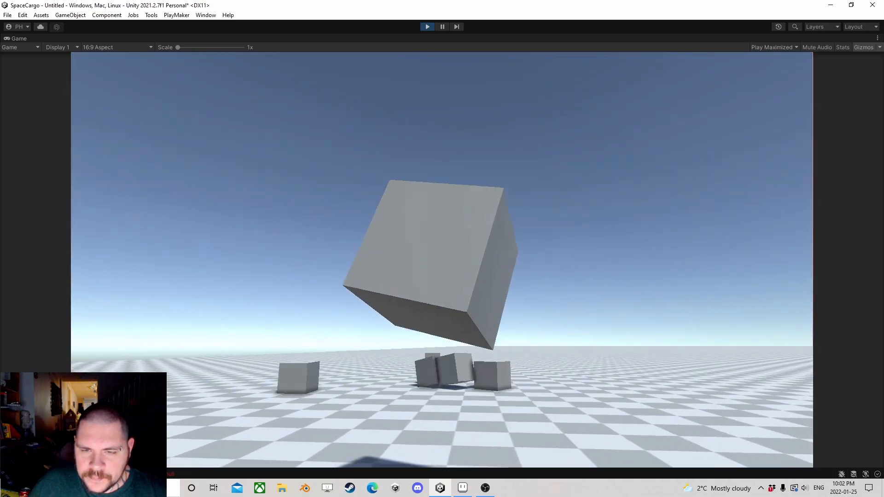
key("w")
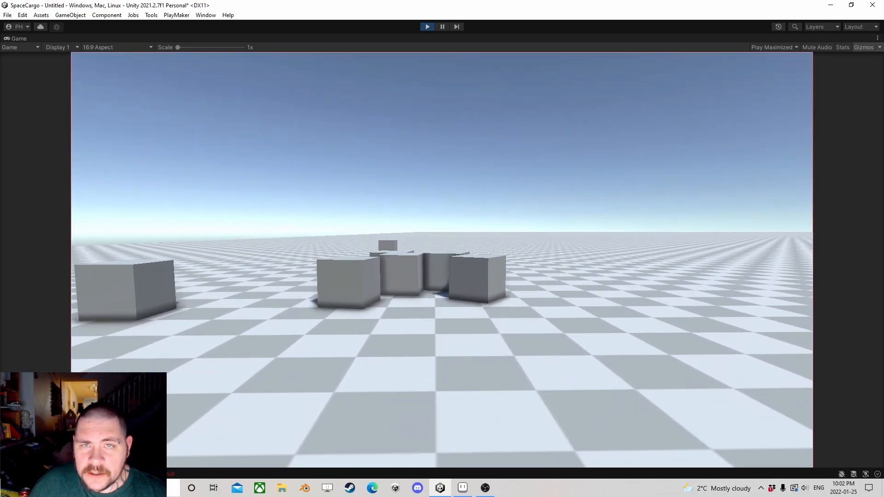
key("w")
key("e")
key("e")
key("e")
key("e")
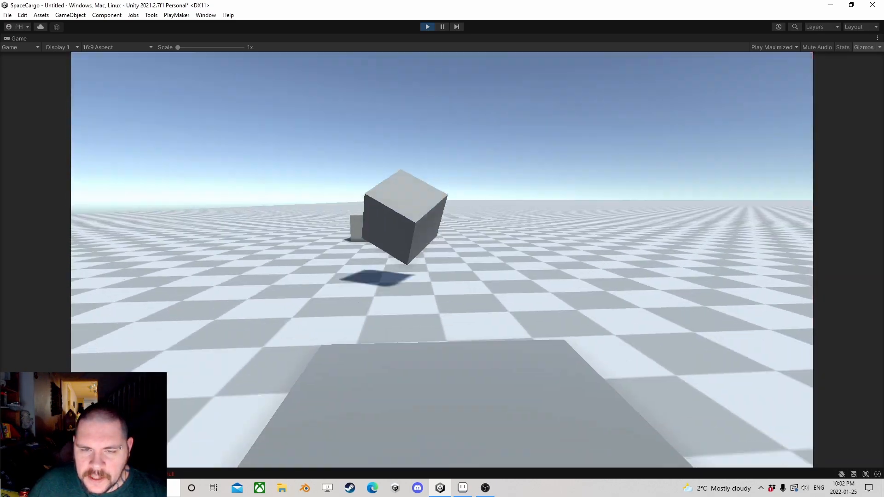
key("e")
key("e")
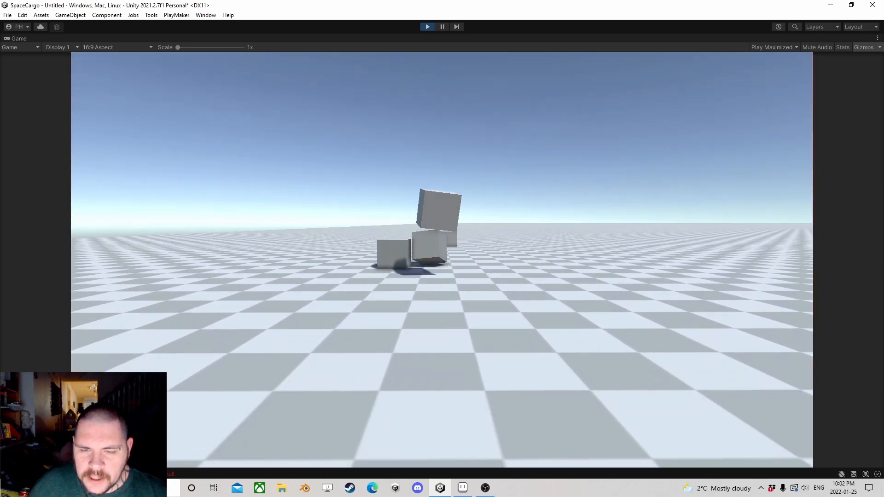
key("e")
key("e")
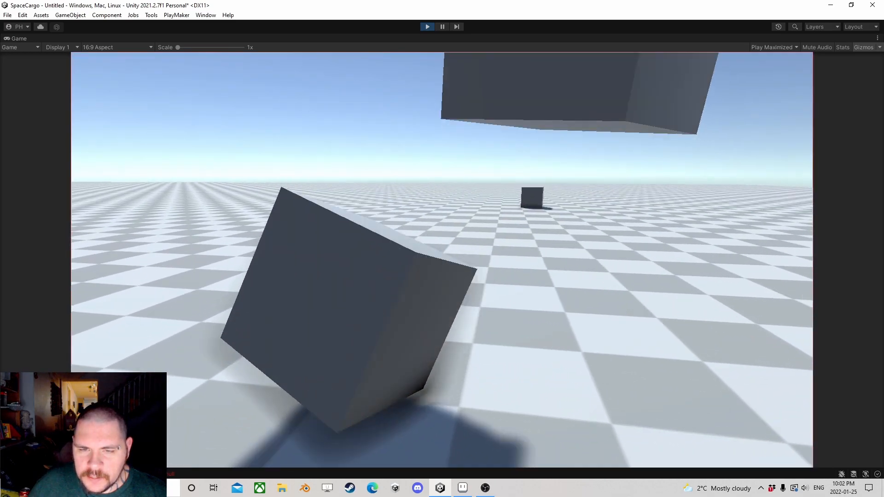
key("e")
key("e")
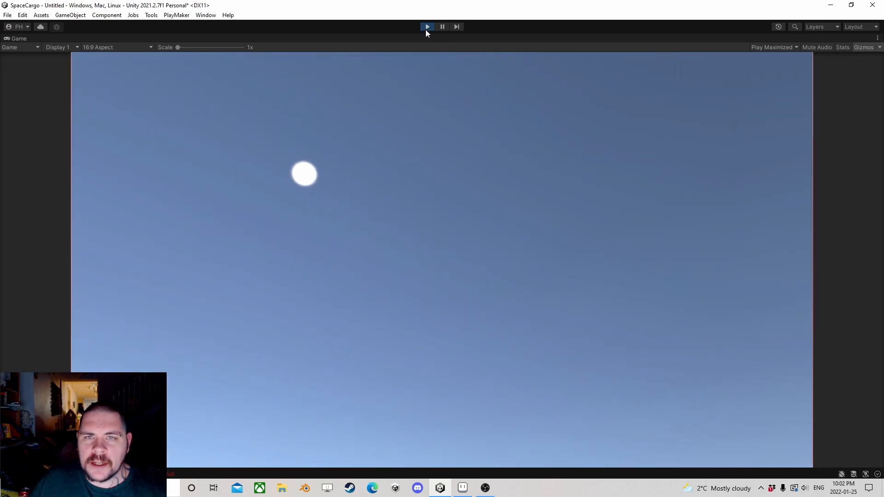
left_click(428, 27)
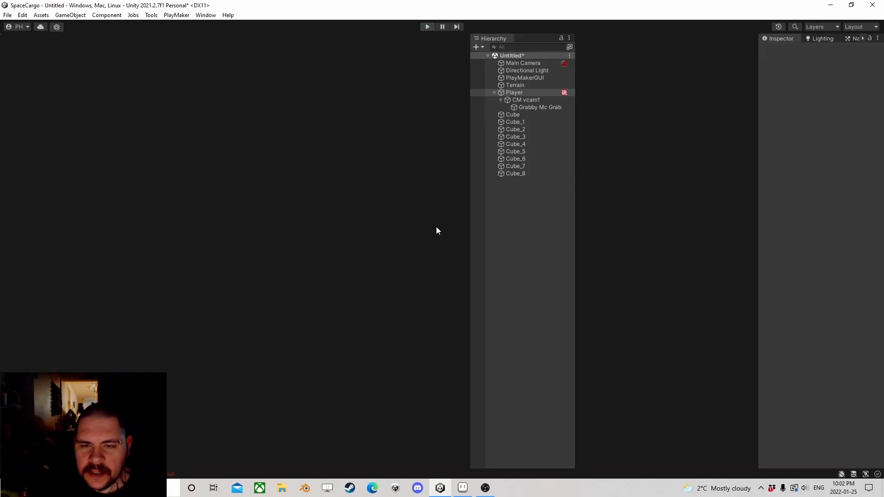